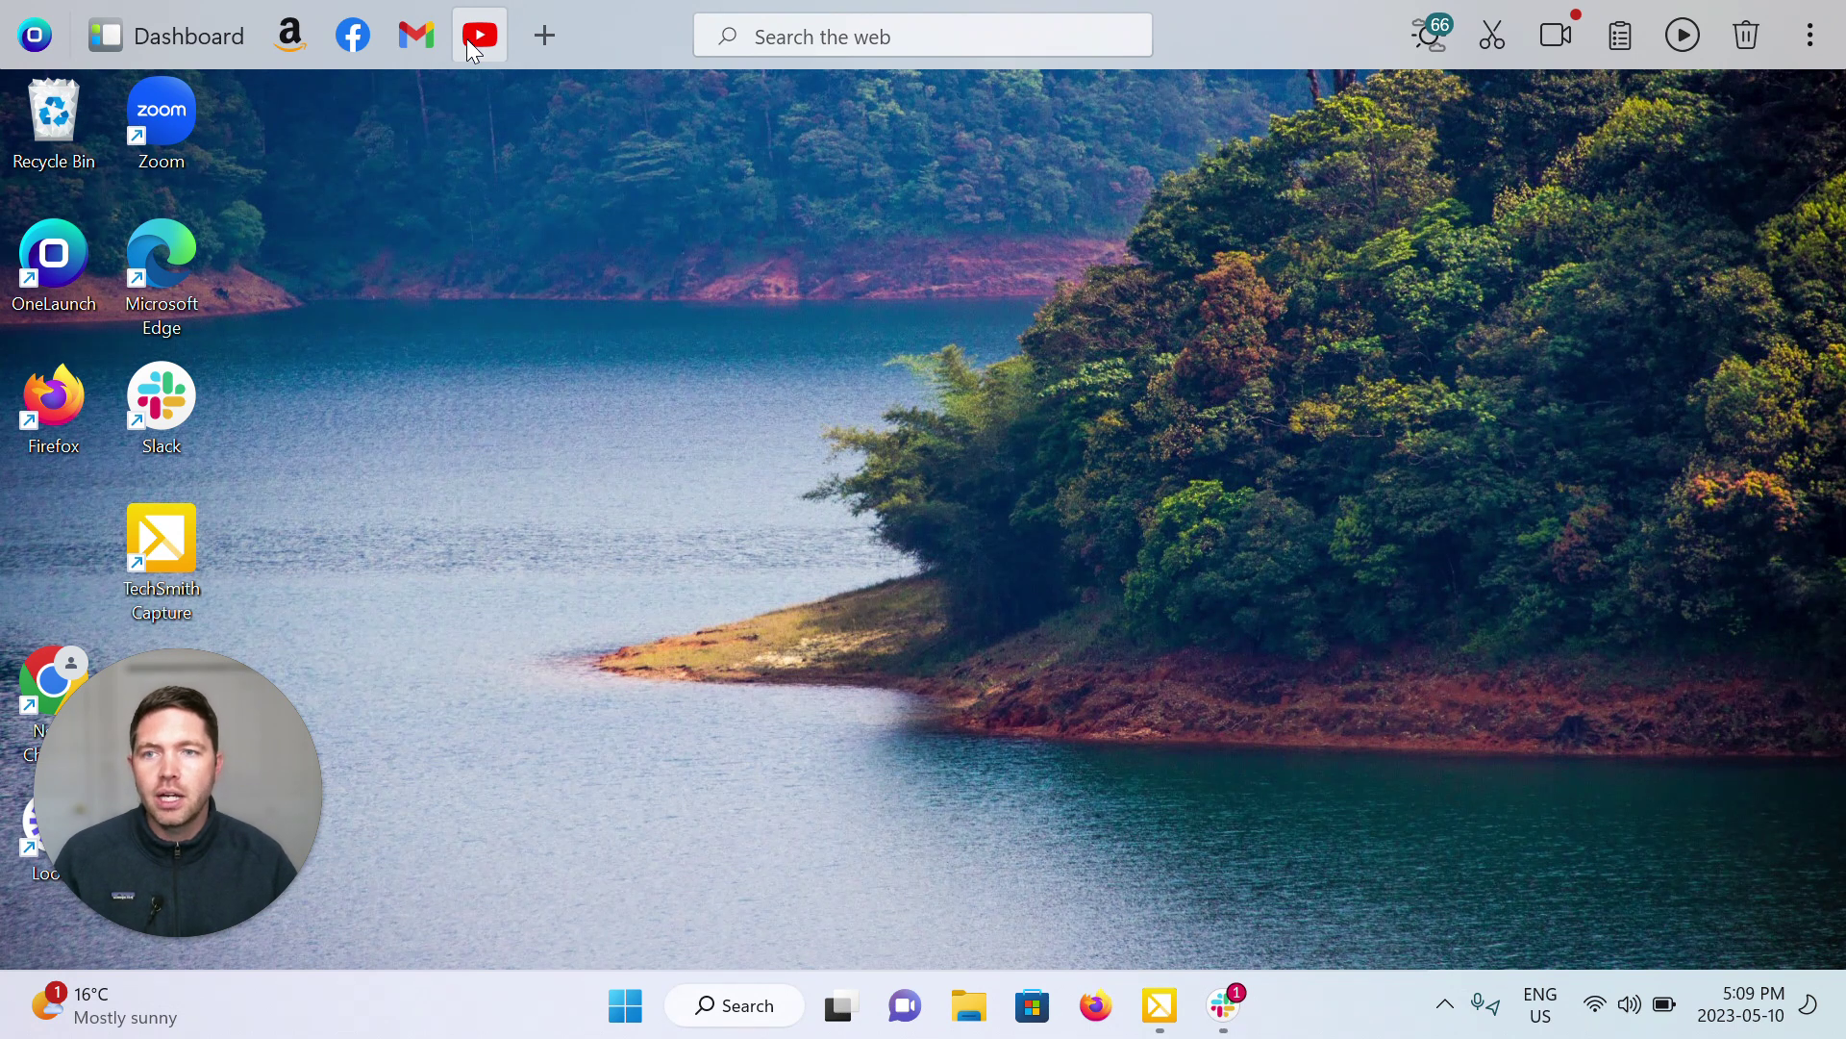
# Step: Toggle Show/Hide Label on Dashboard and Amazon, ending with the Dashboard label hidden
pyautogui.rightClick(200, 44)
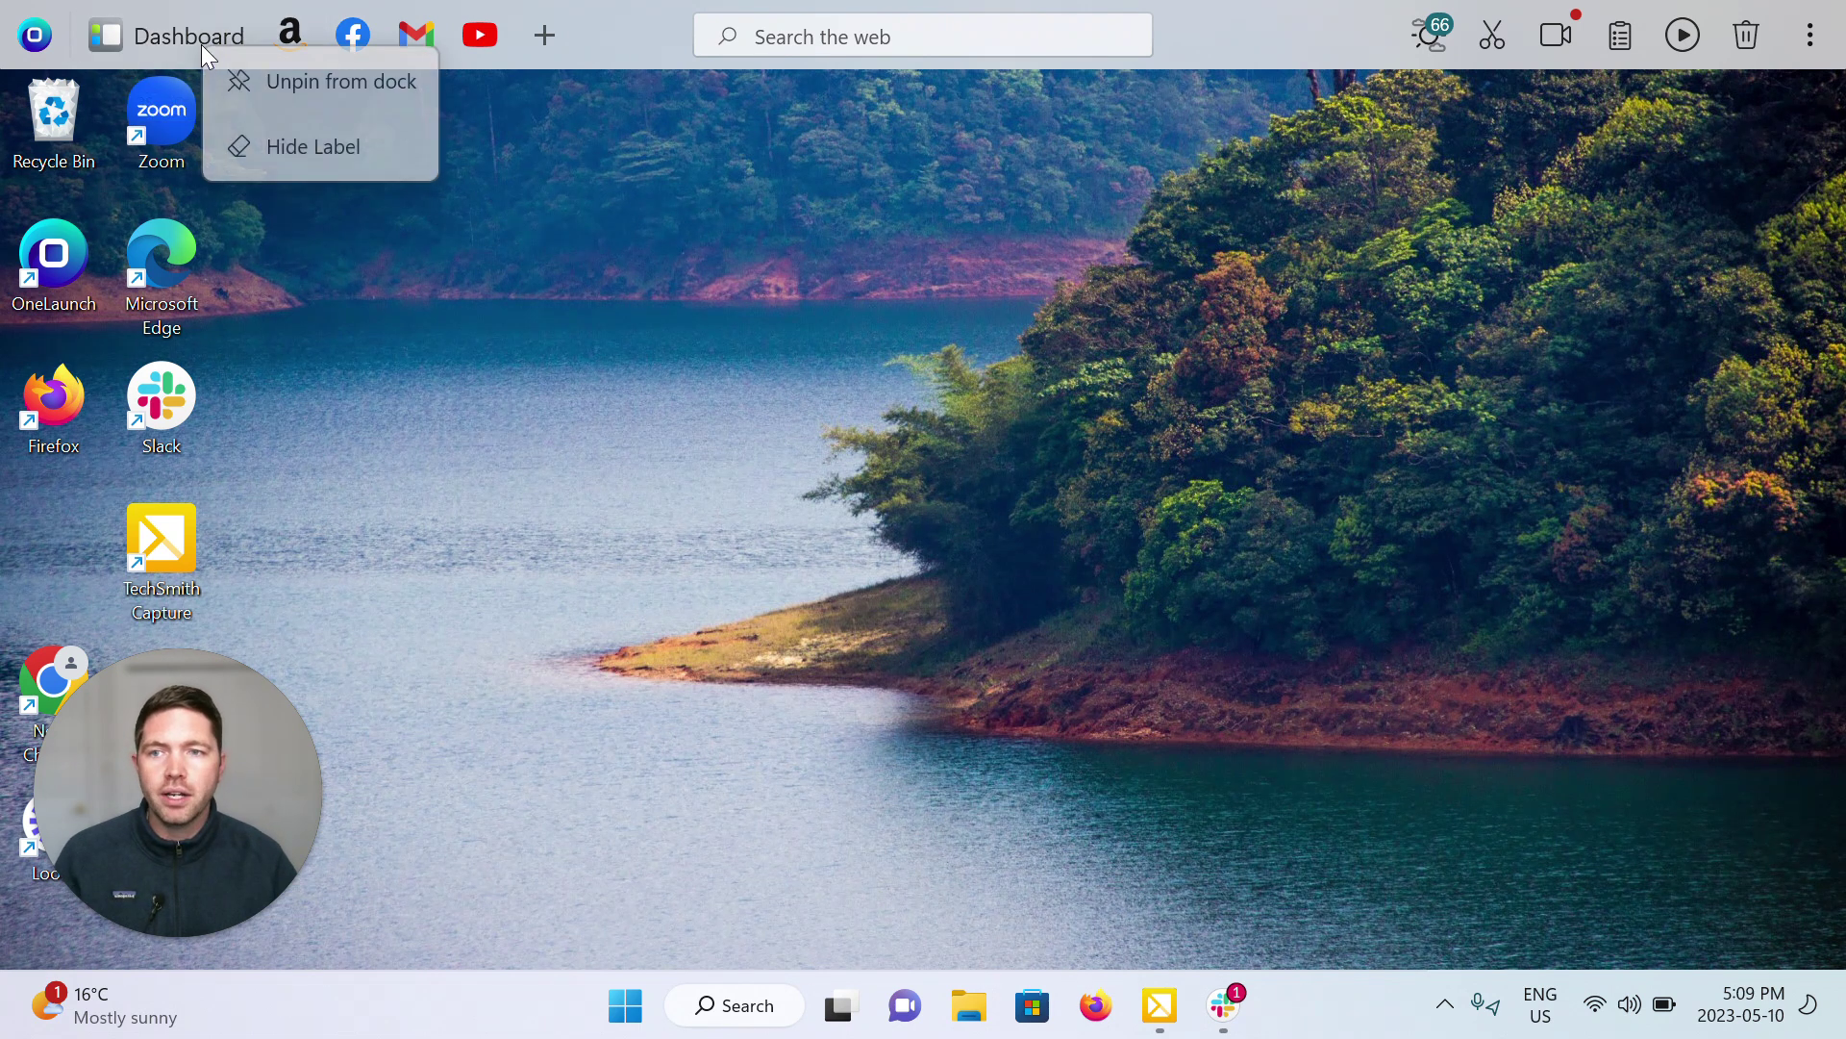
pyautogui.click(316, 146)
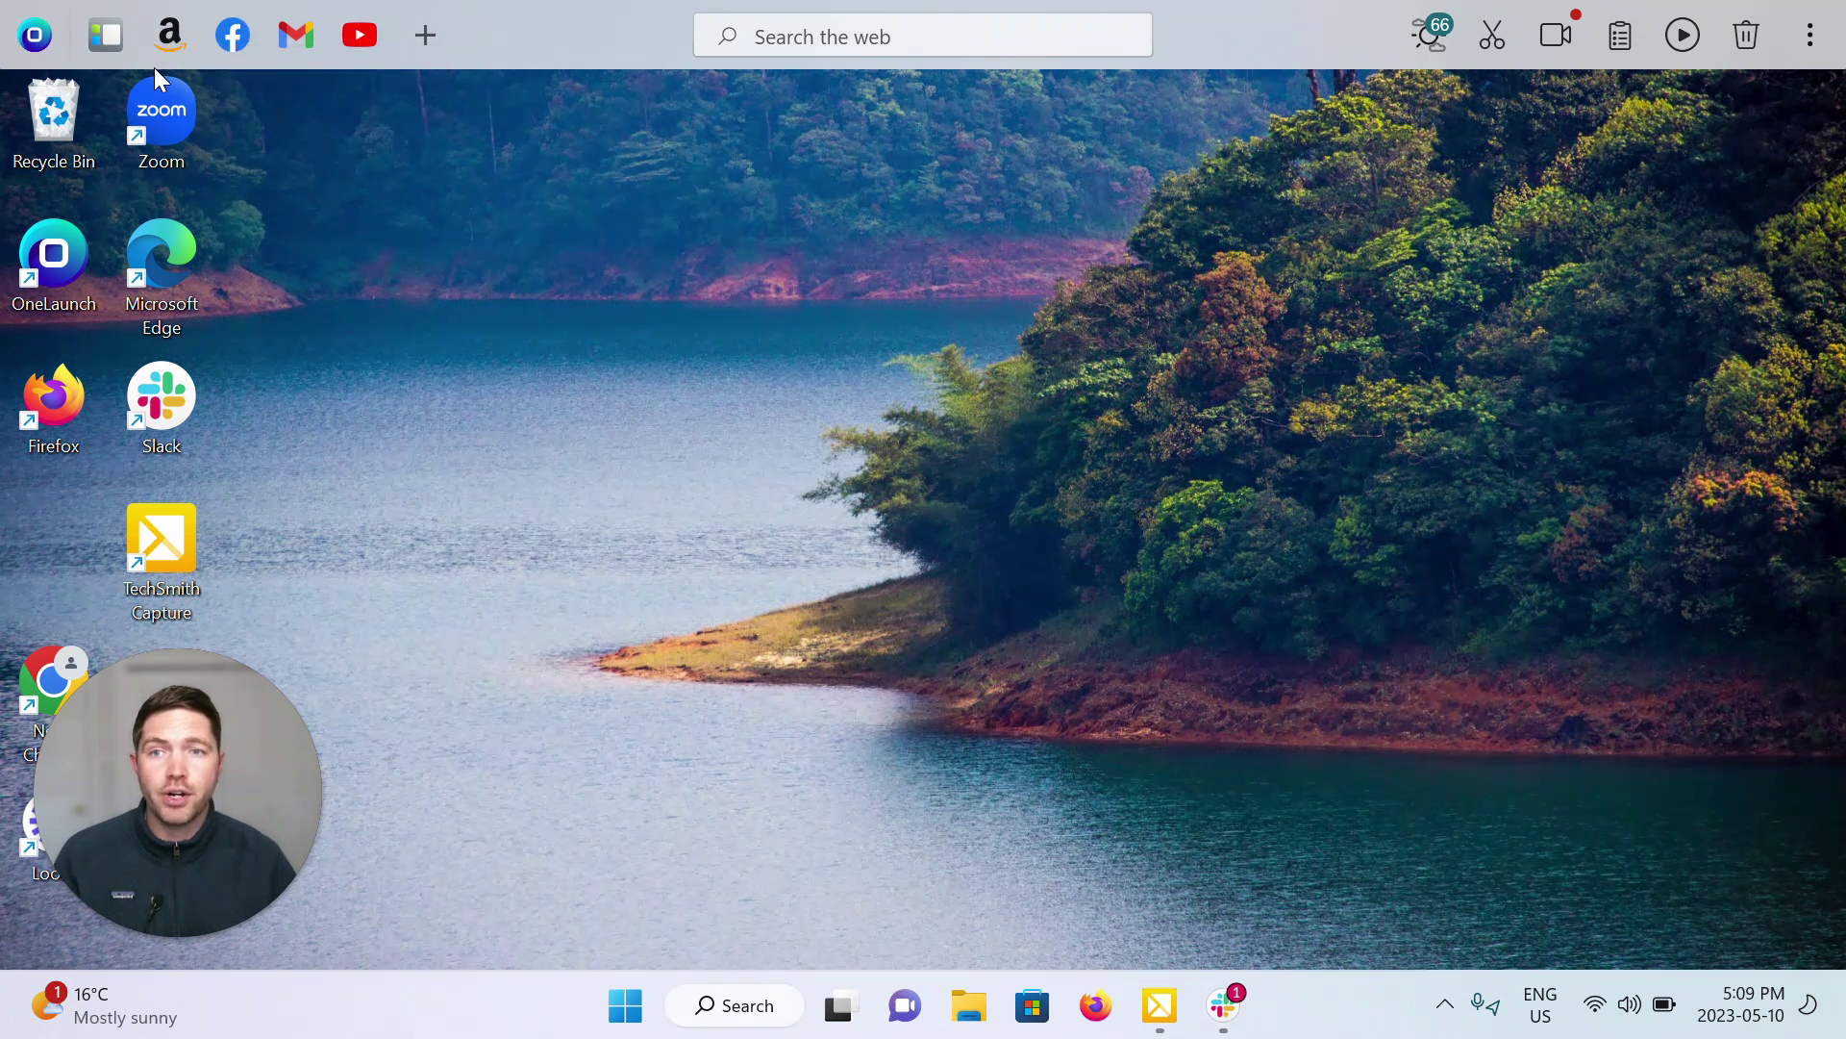
pyautogui.rightClick(122, 43)
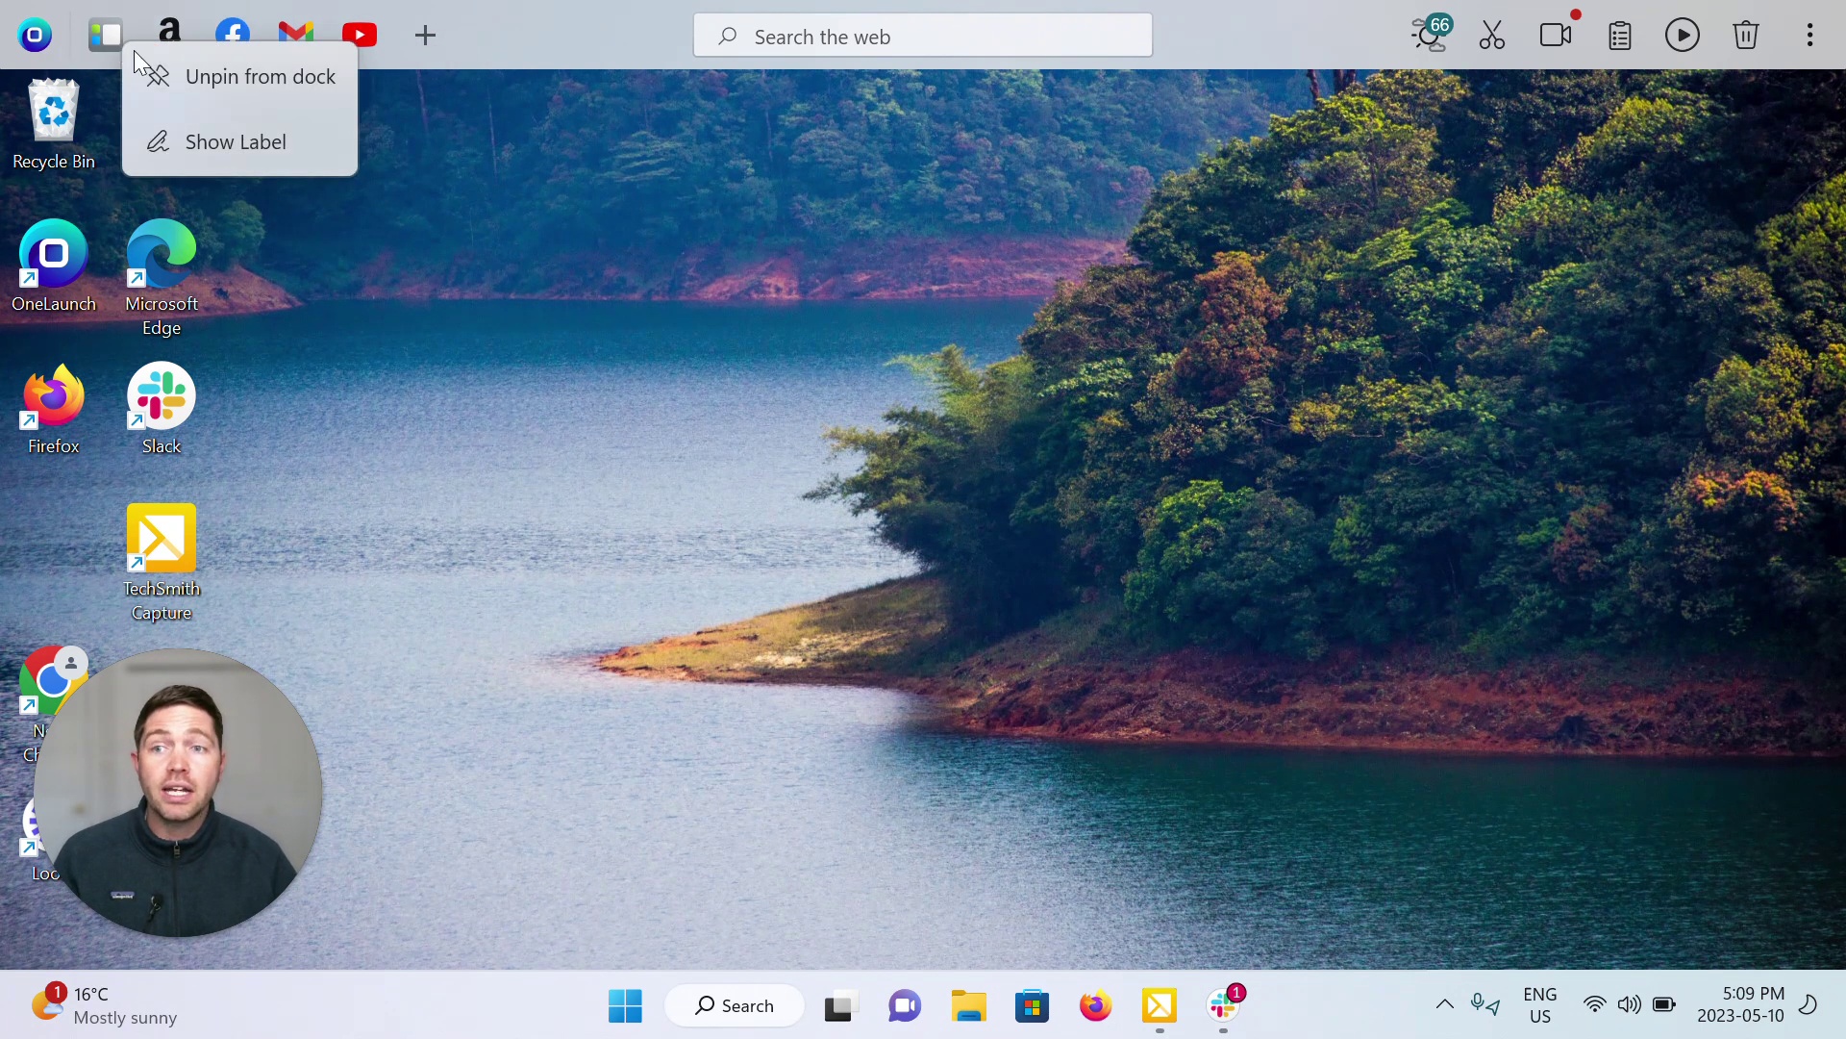
pyautogui.click(257, 141)
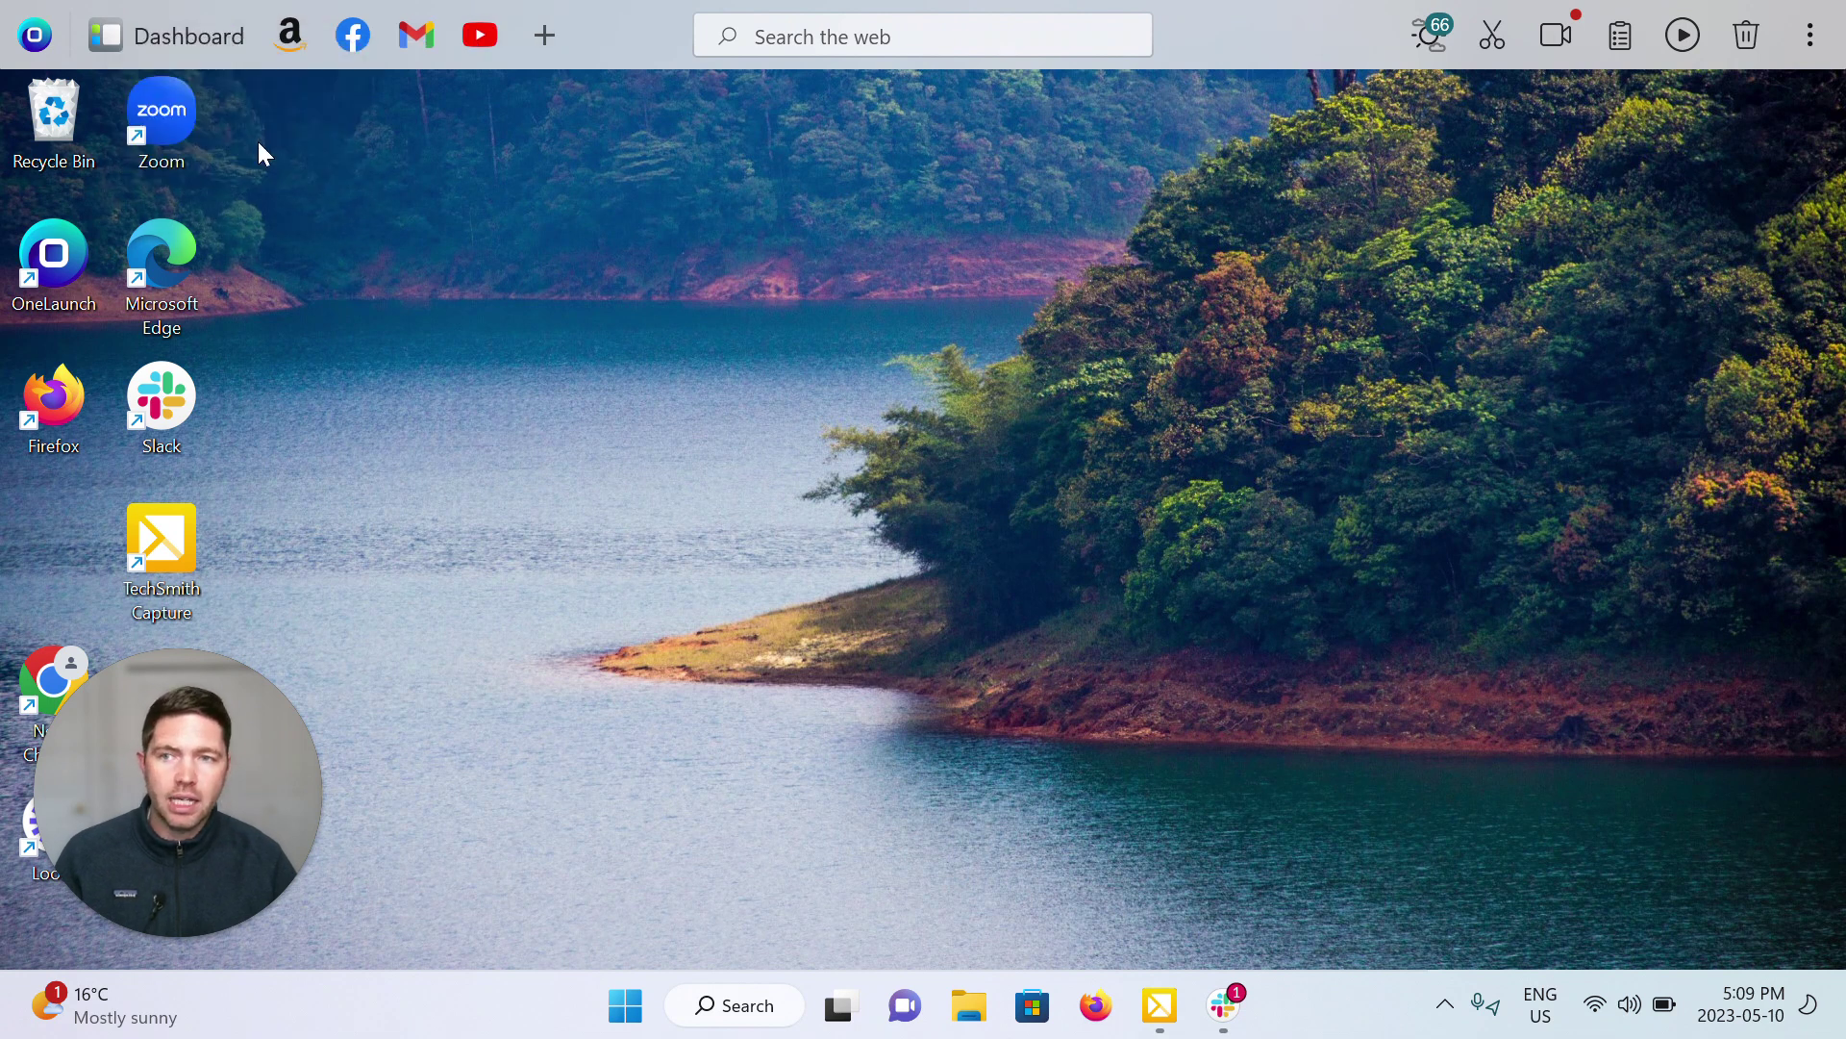
pyautogui.rightClick(292, 49)
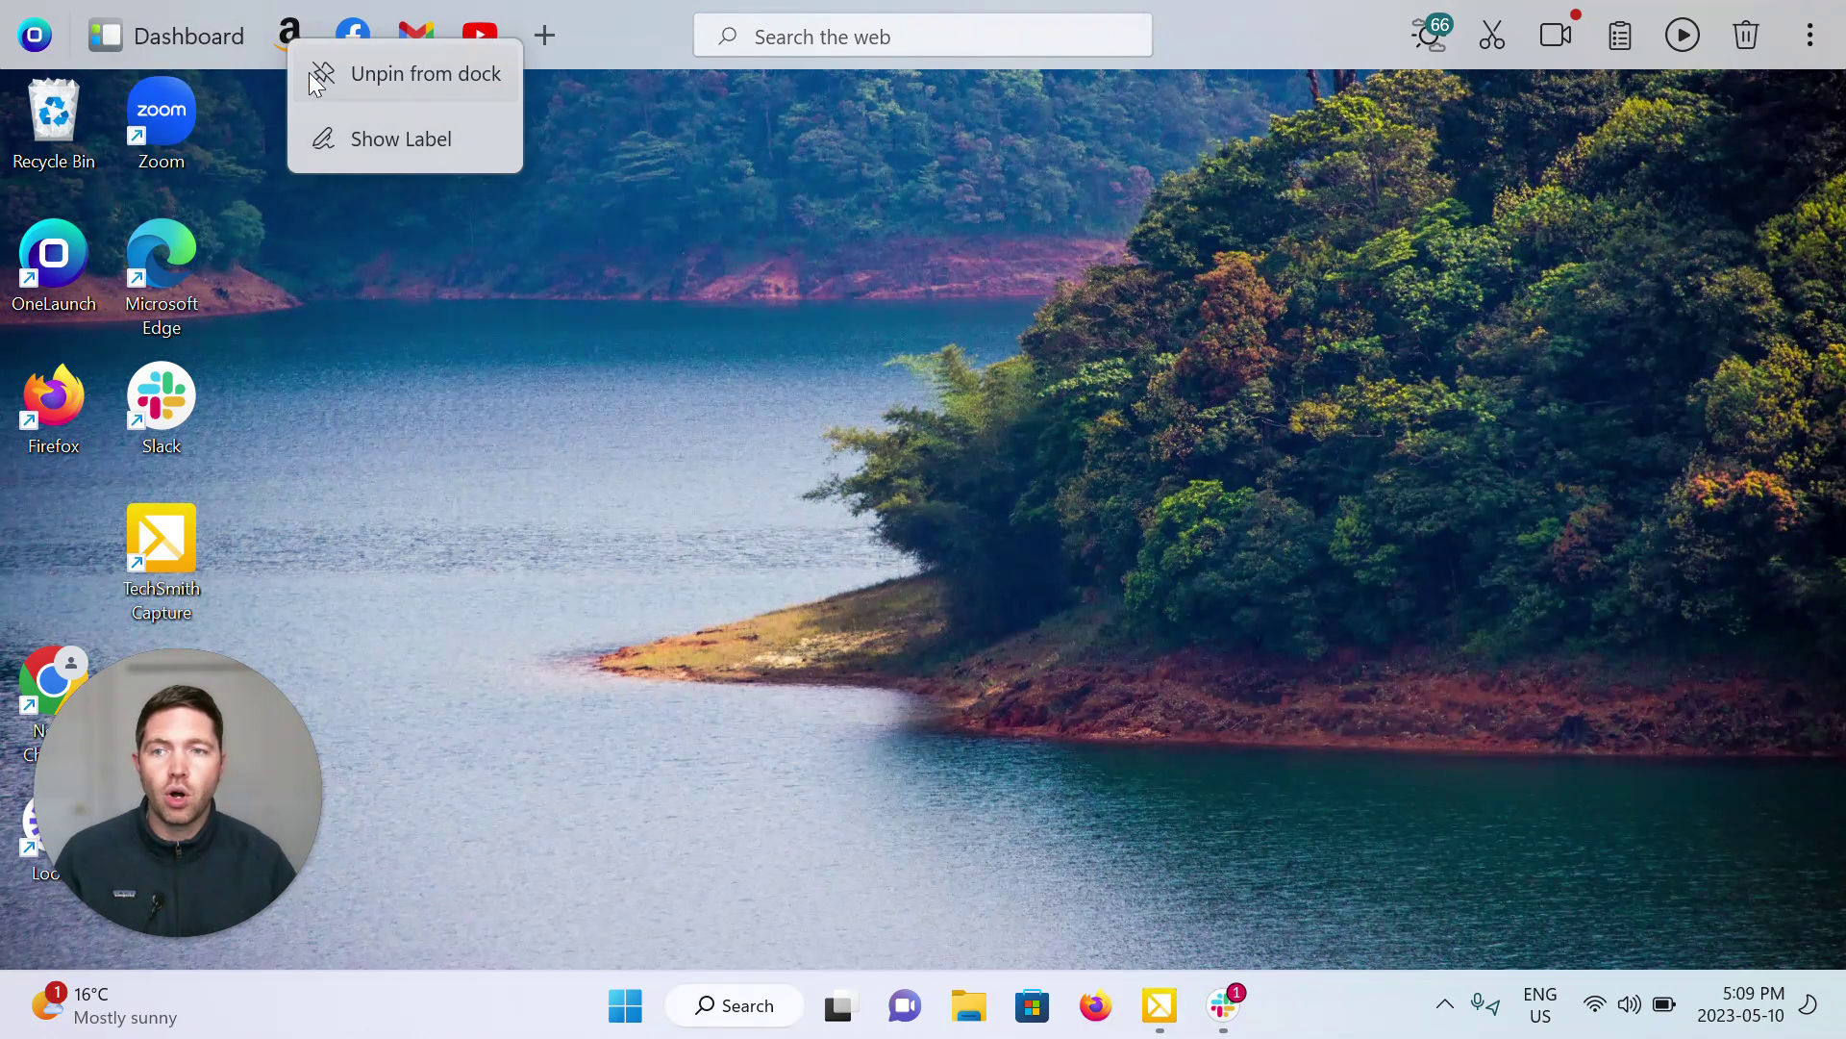
pyautogui.click(423, 136)
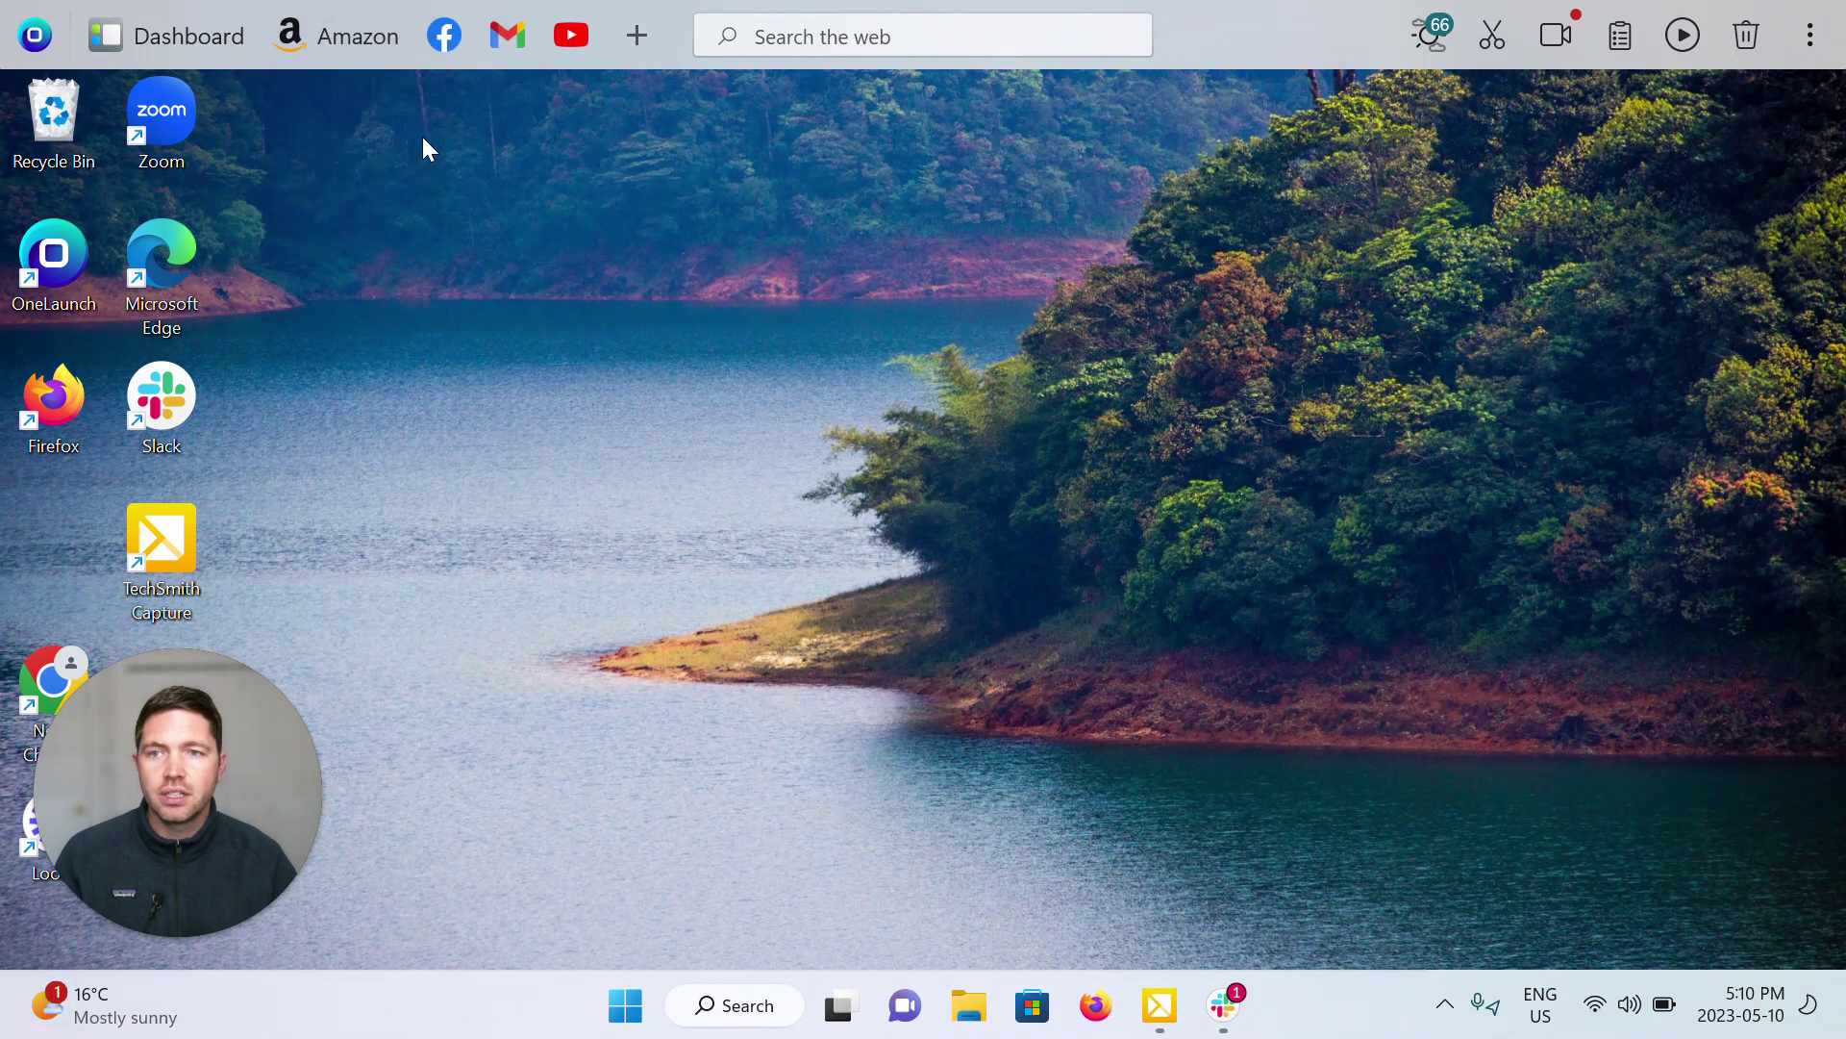
pyautogui.rightClick(367, 42)
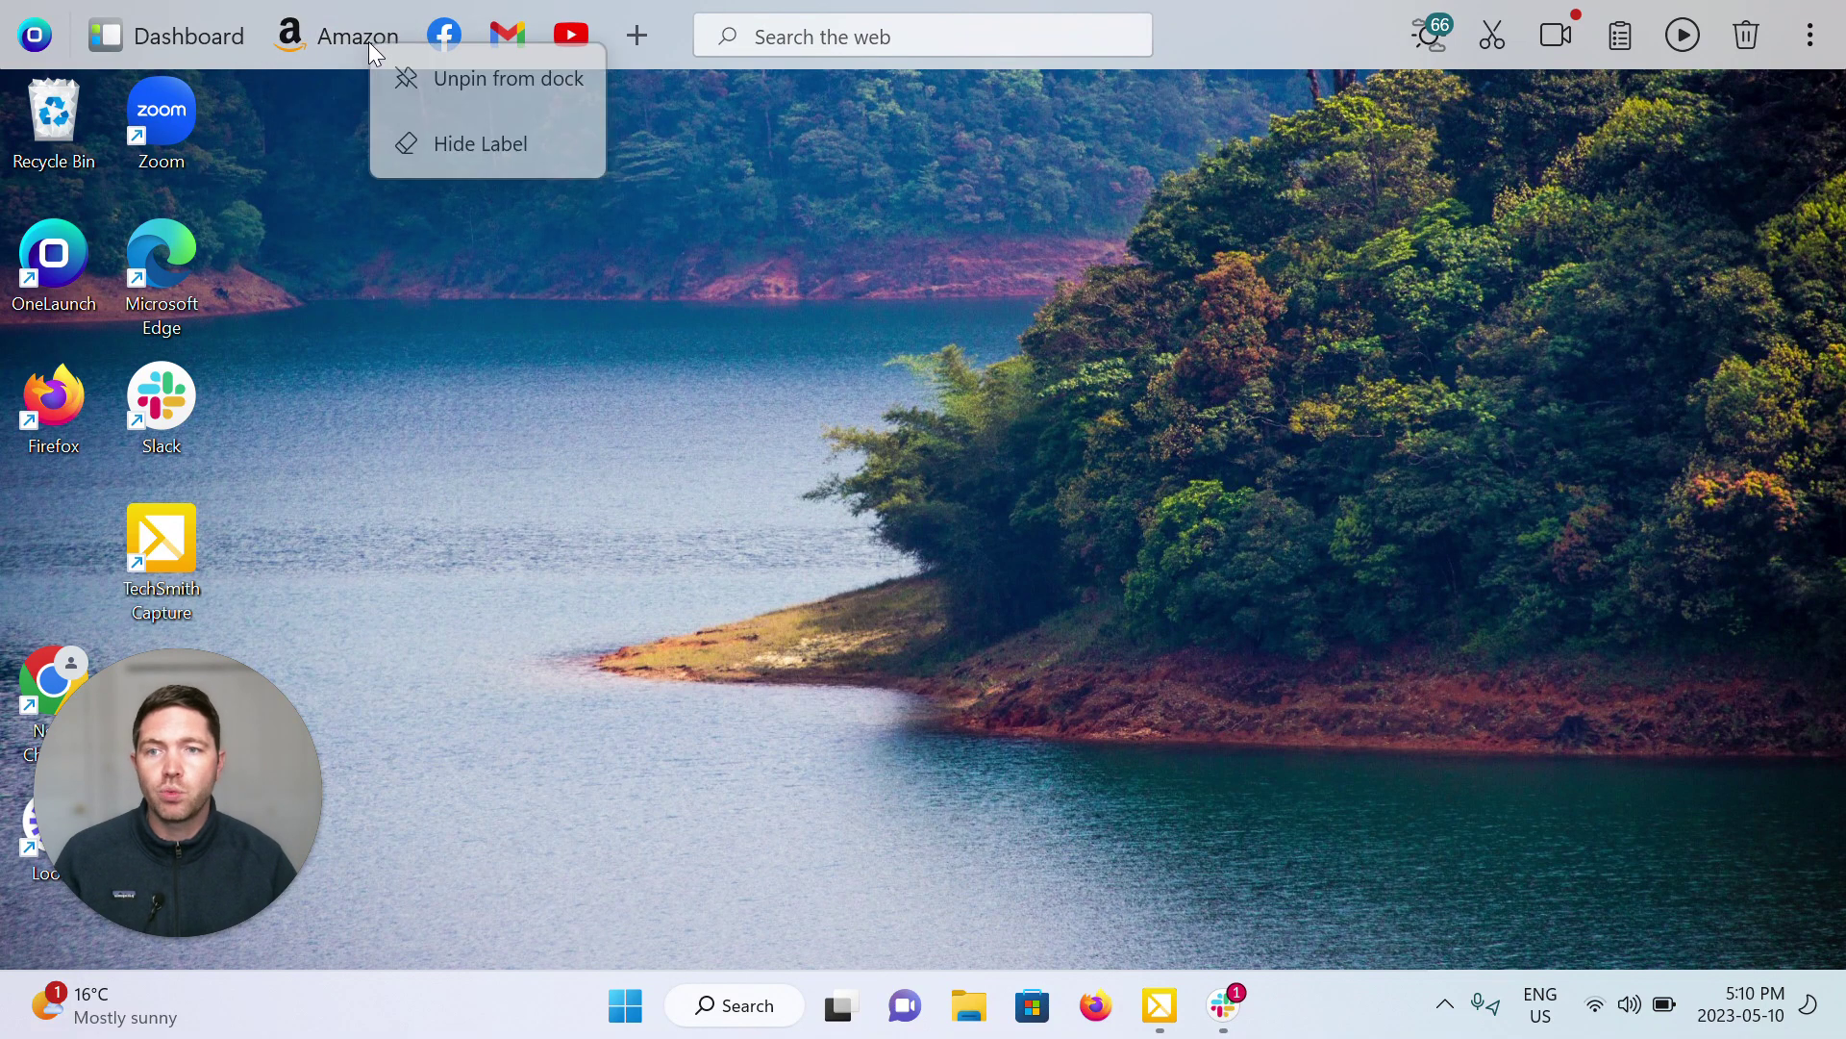
pyautogui.click(476, 141)
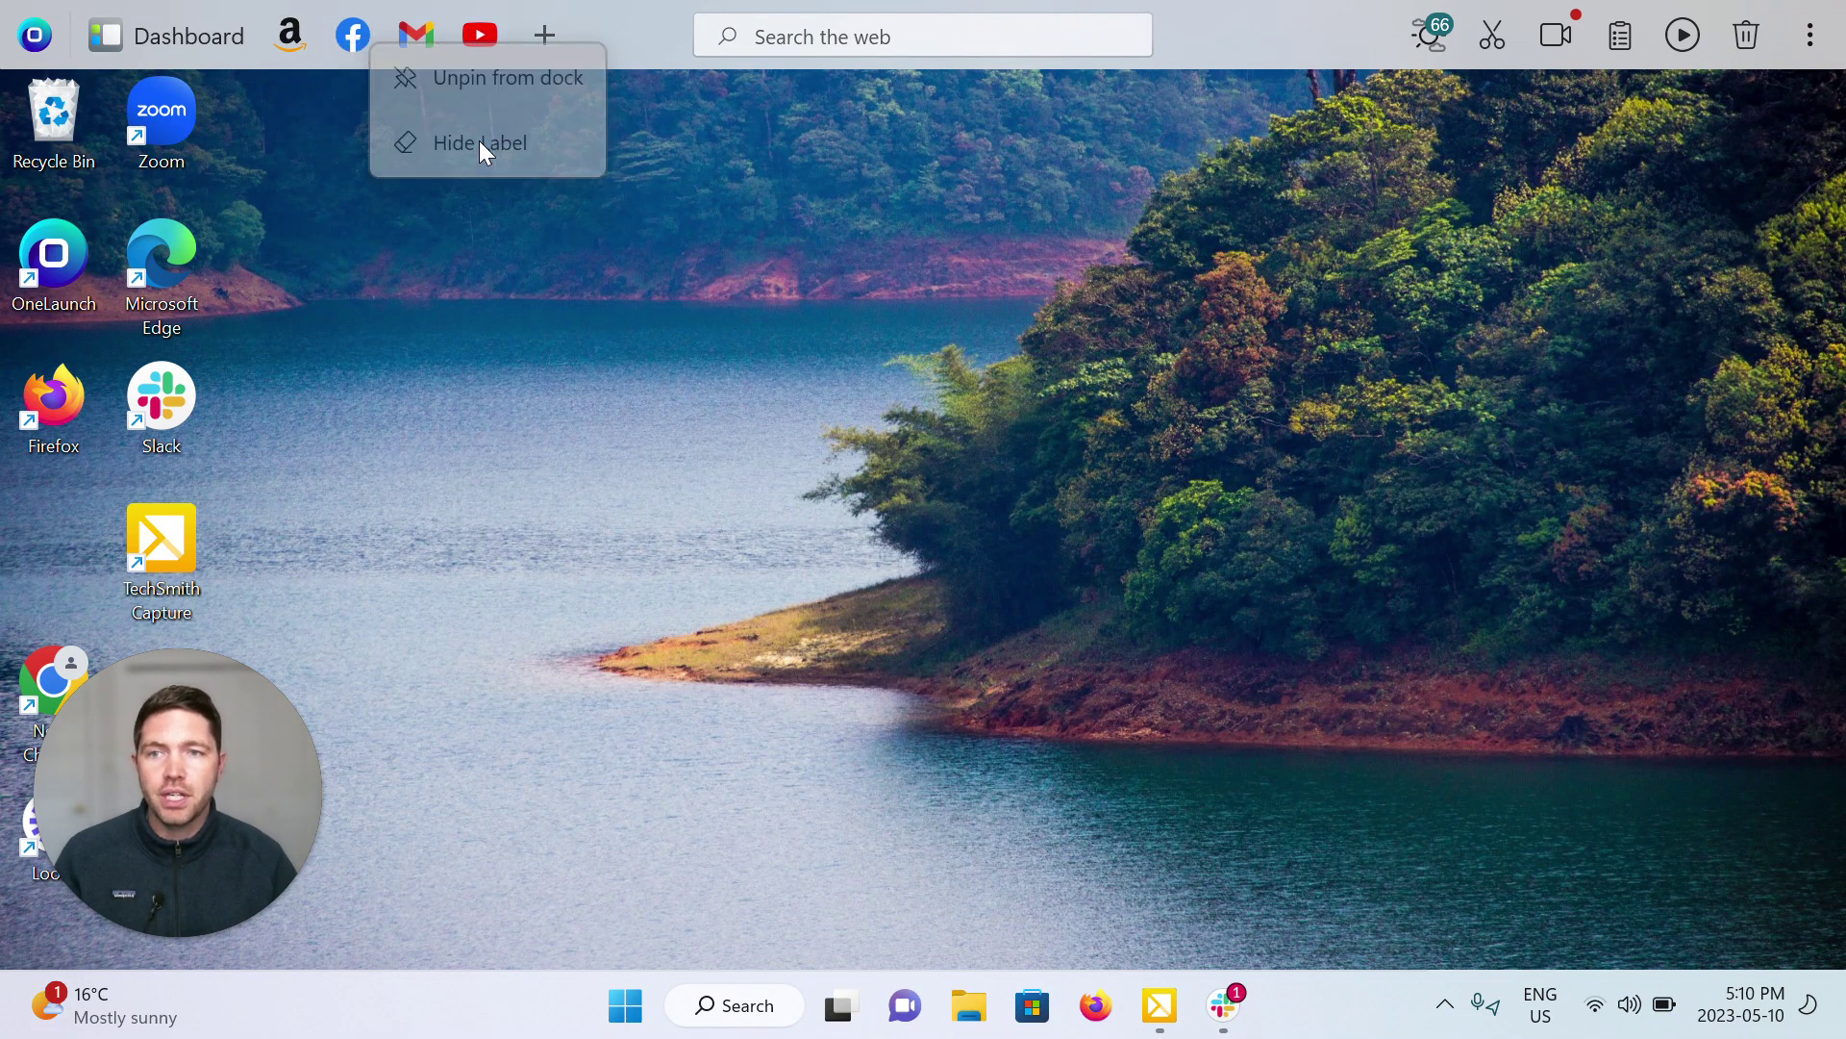
pyautogui.rightClick(199, 46)
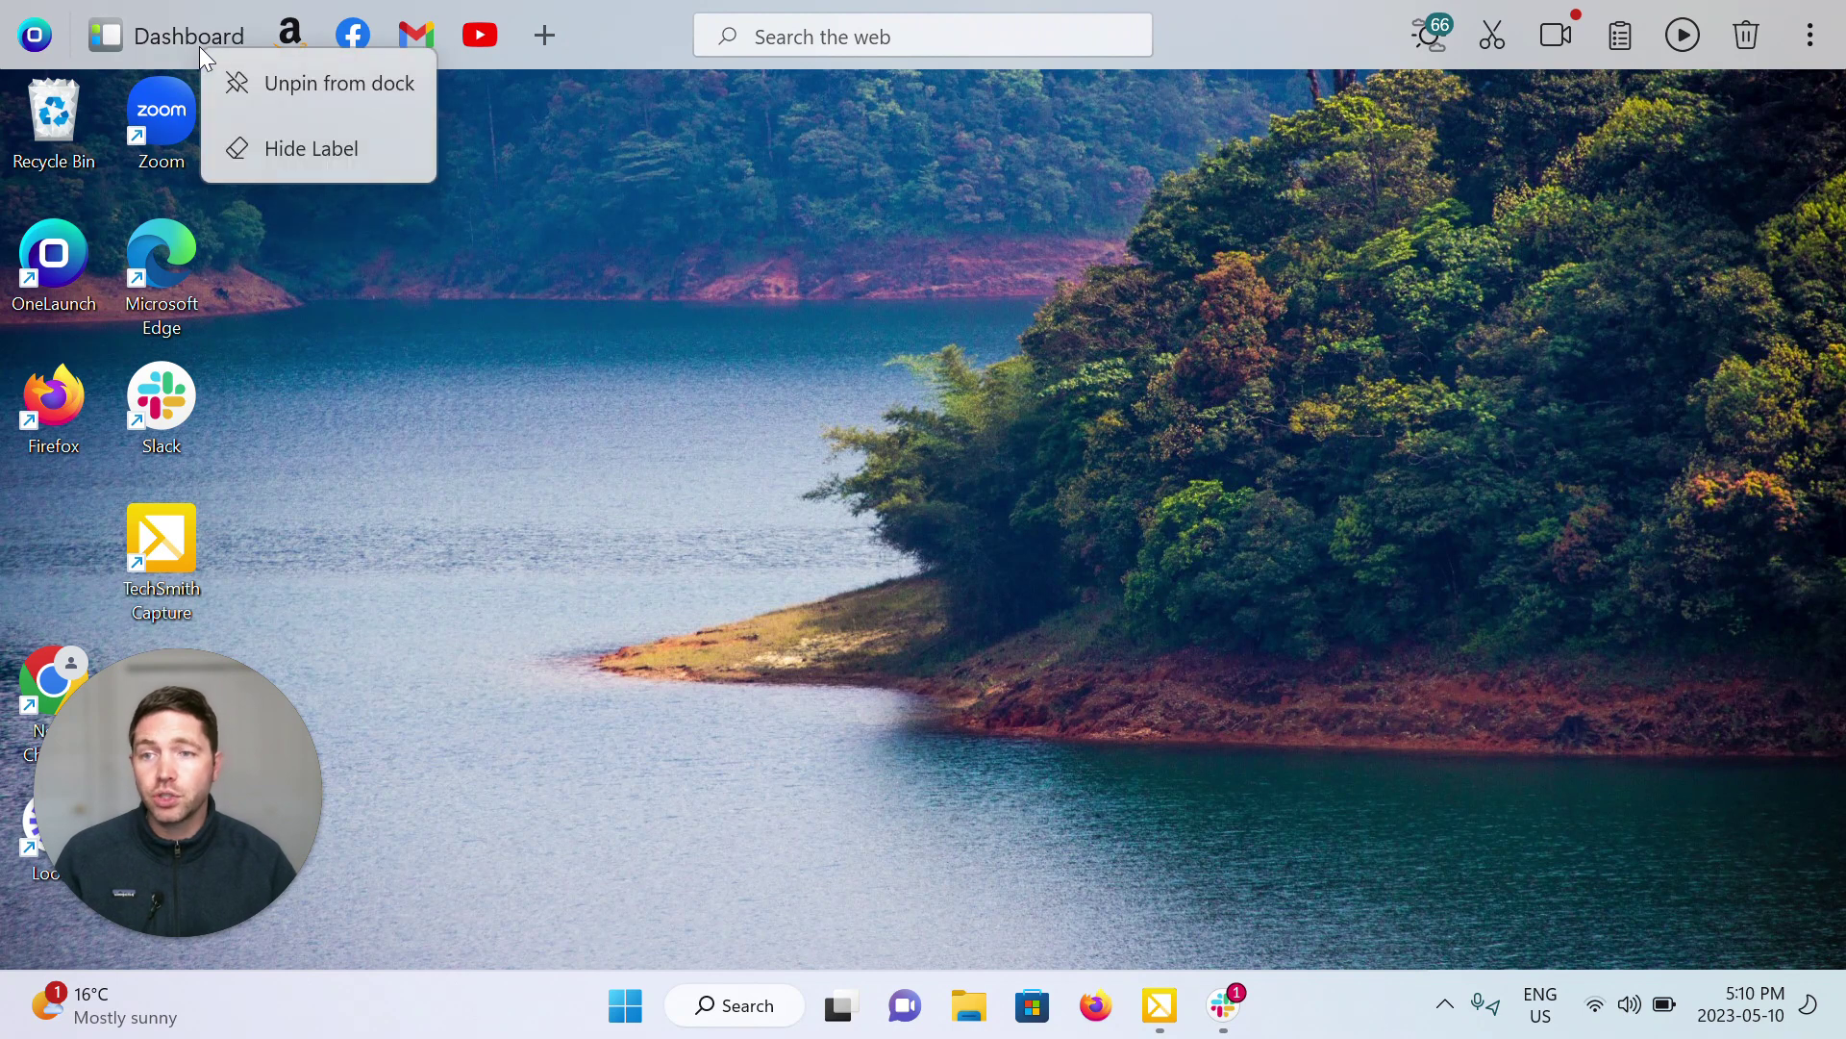
pyautogui.click(363, 152)
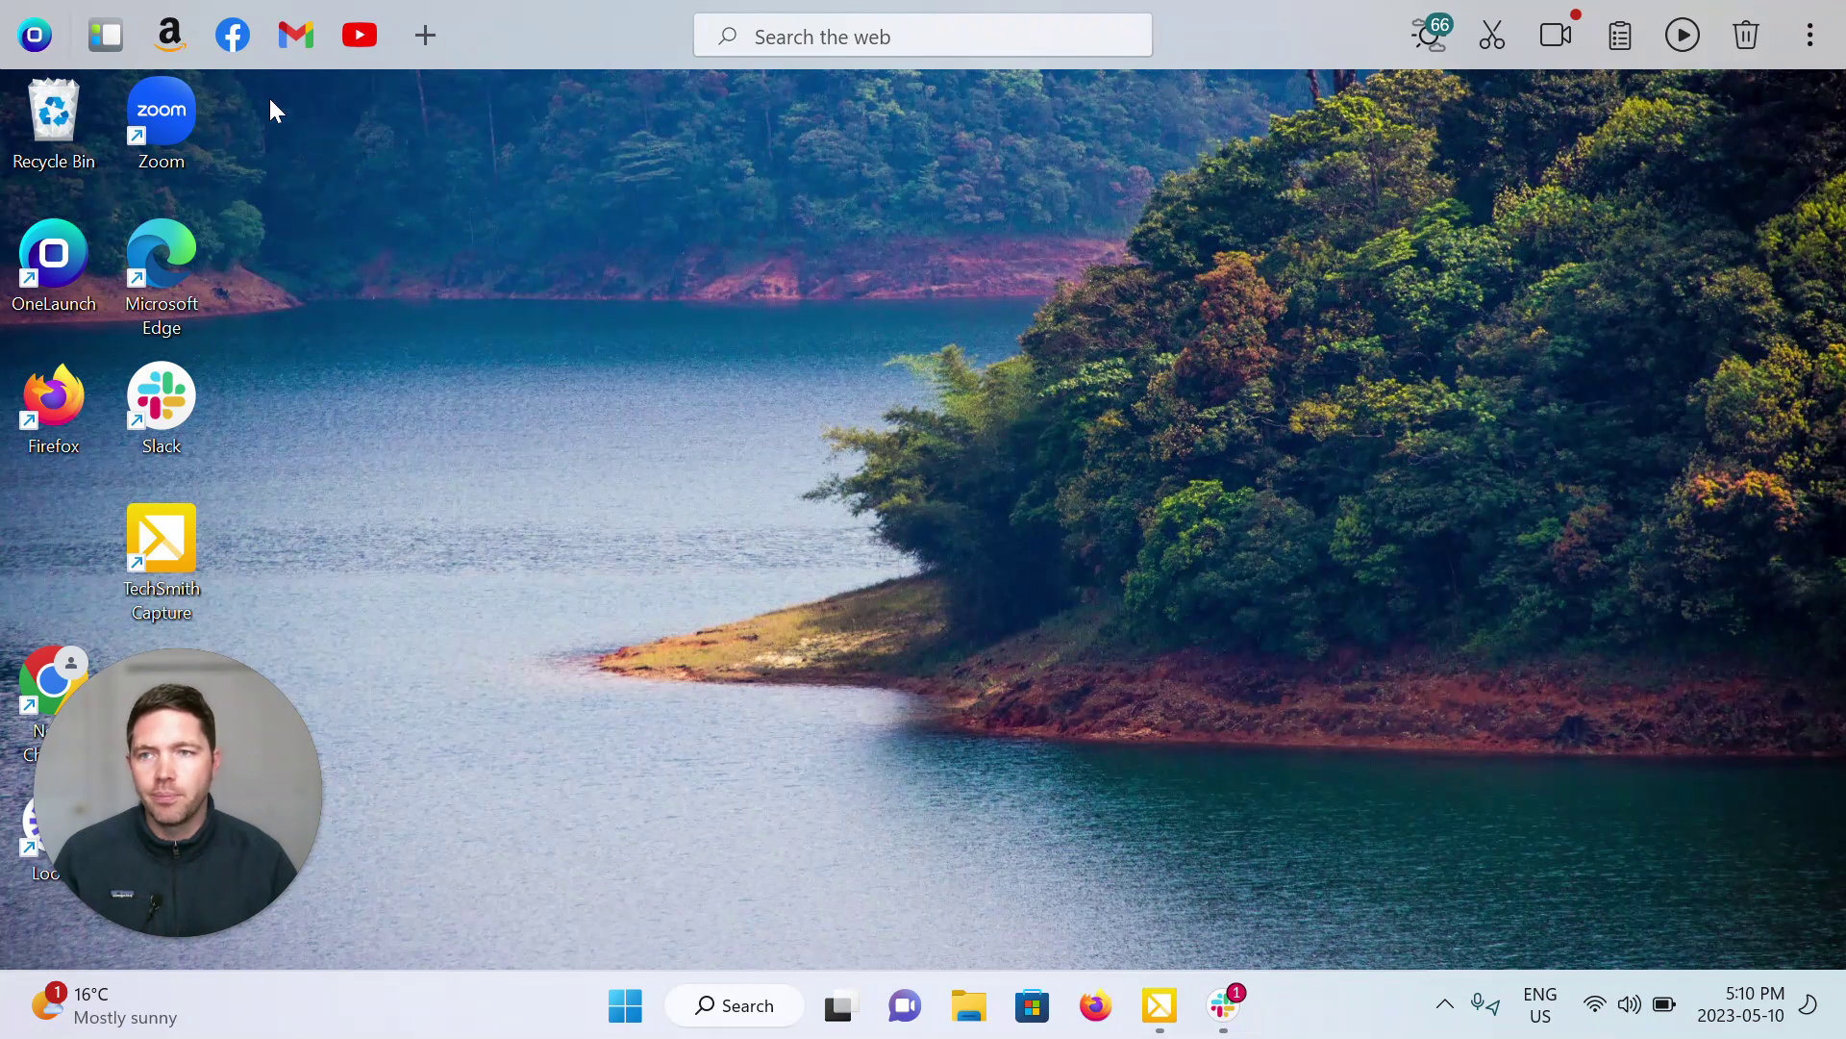
# Step: Unpin the Amazon and Facebook shortcuts from the dock
pyautogui.rightClick(181, 50)
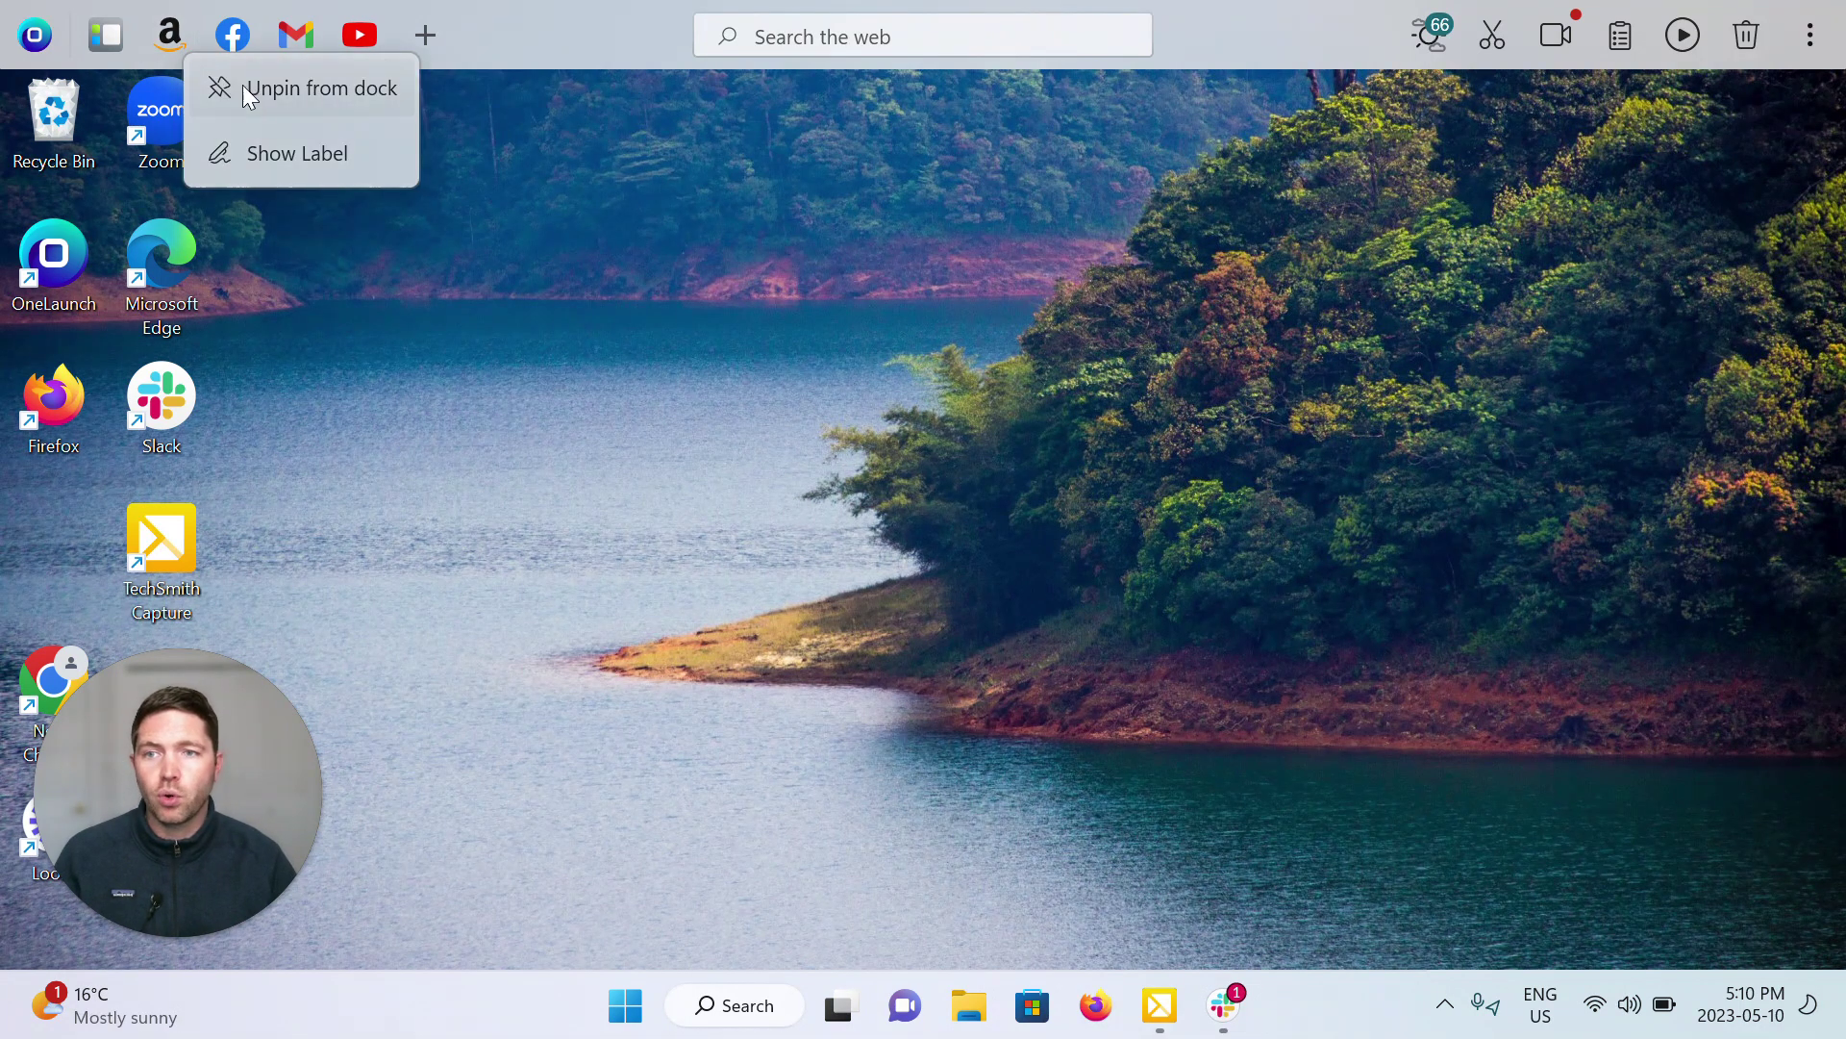
pyautogui.click(311, 86)
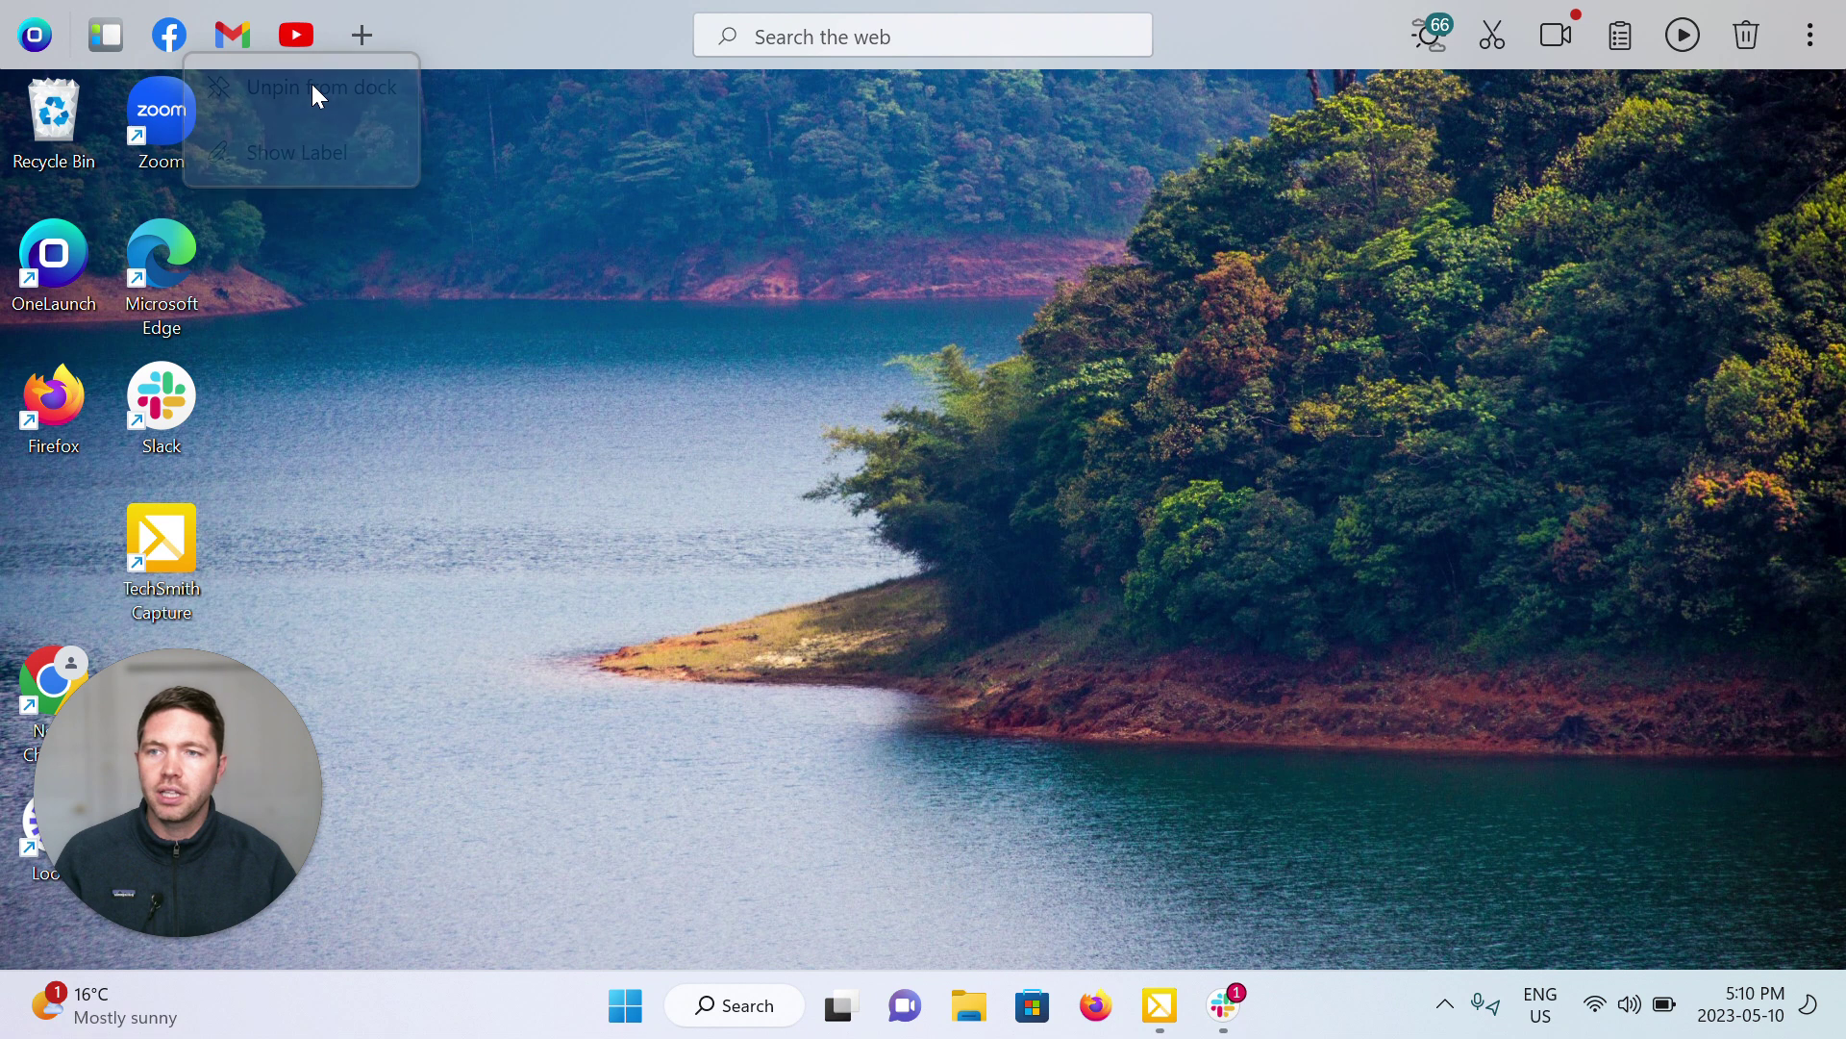
pyautogui.rightClick(181, 44)
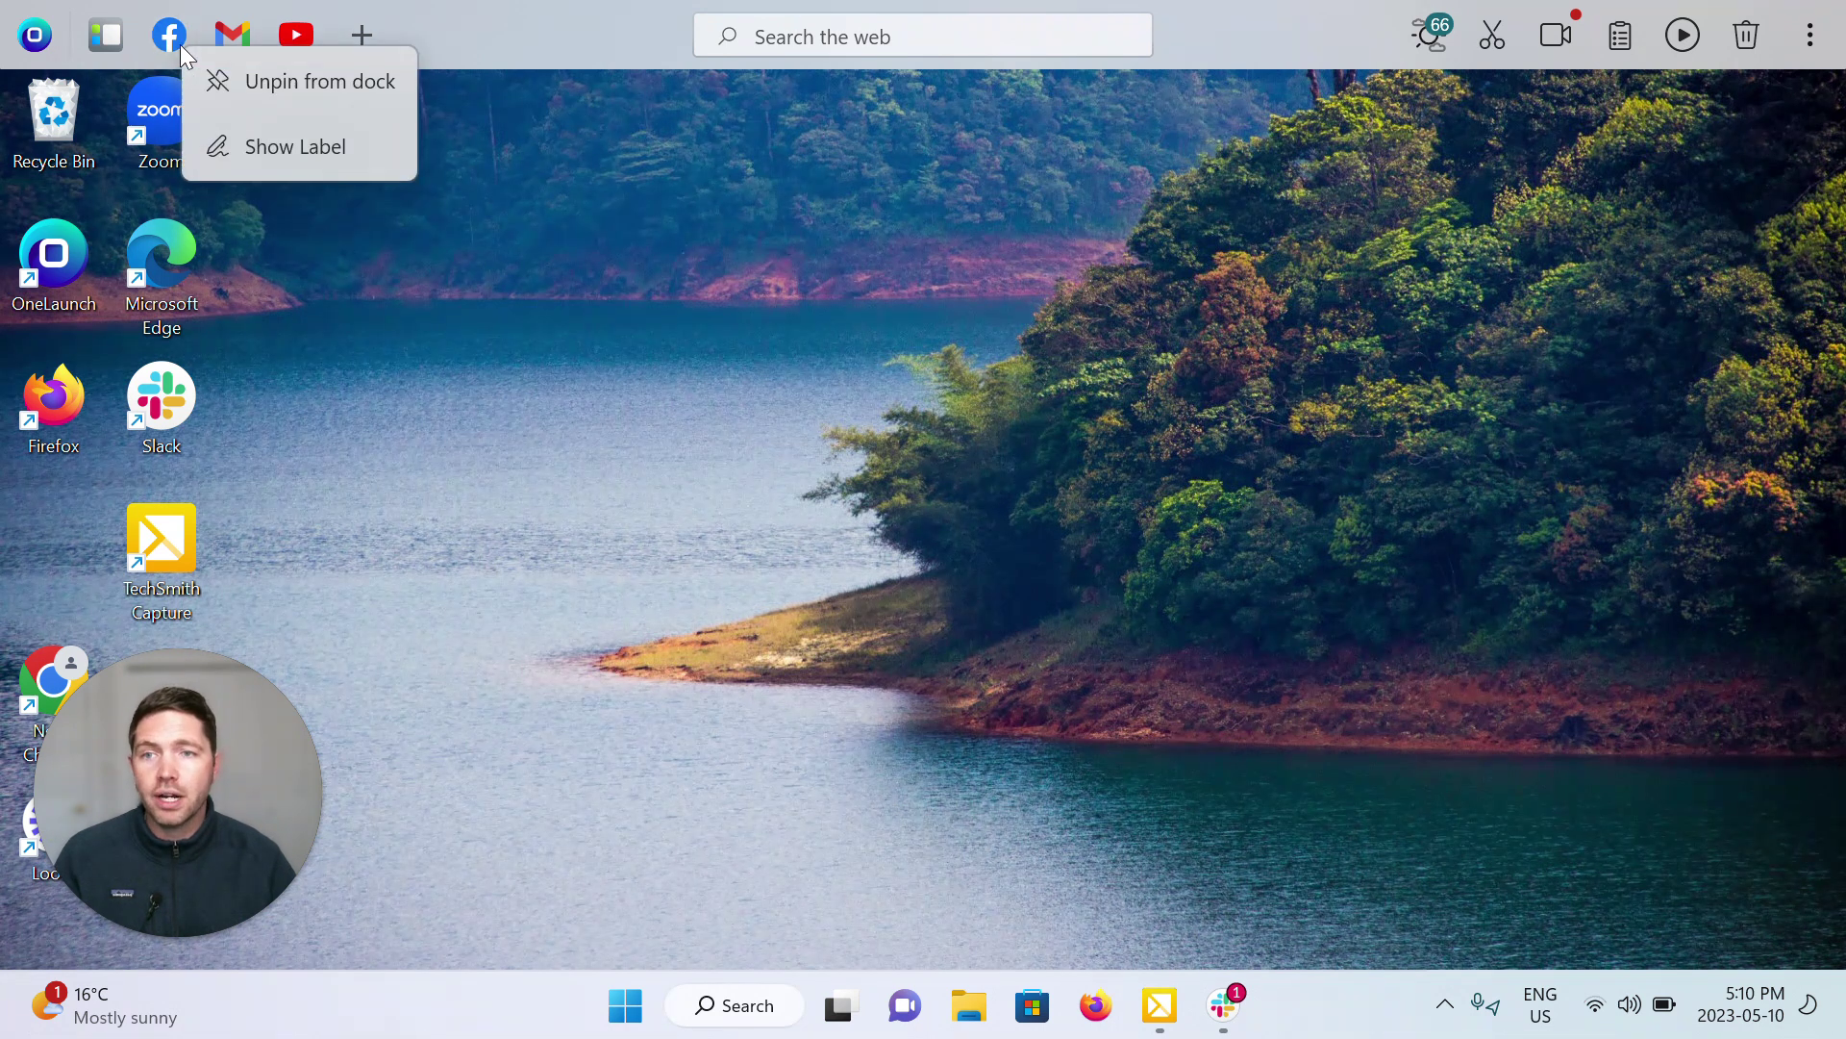
pyautogui.click(297, 75)
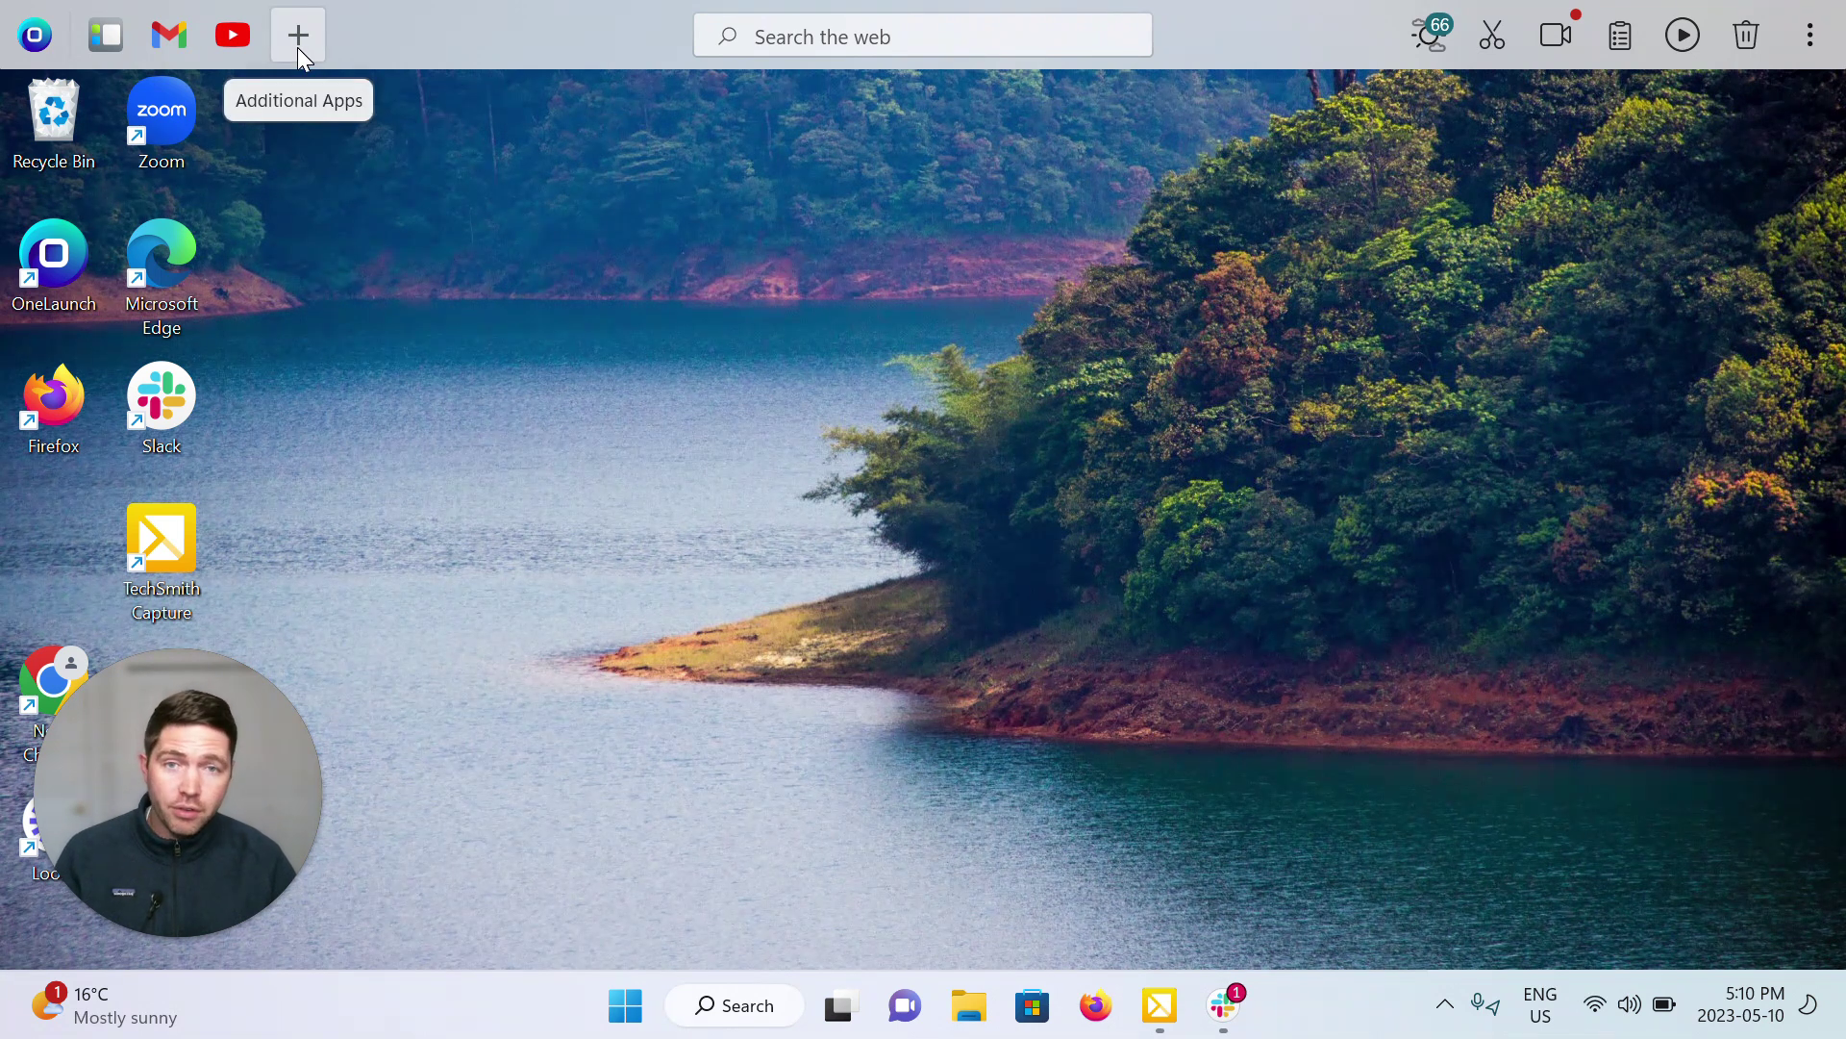
# Step: Browse the Apps Library's Top Sites, Watch, Games and Banking categories, returning to Apps
pyautogui.click(299, 48)
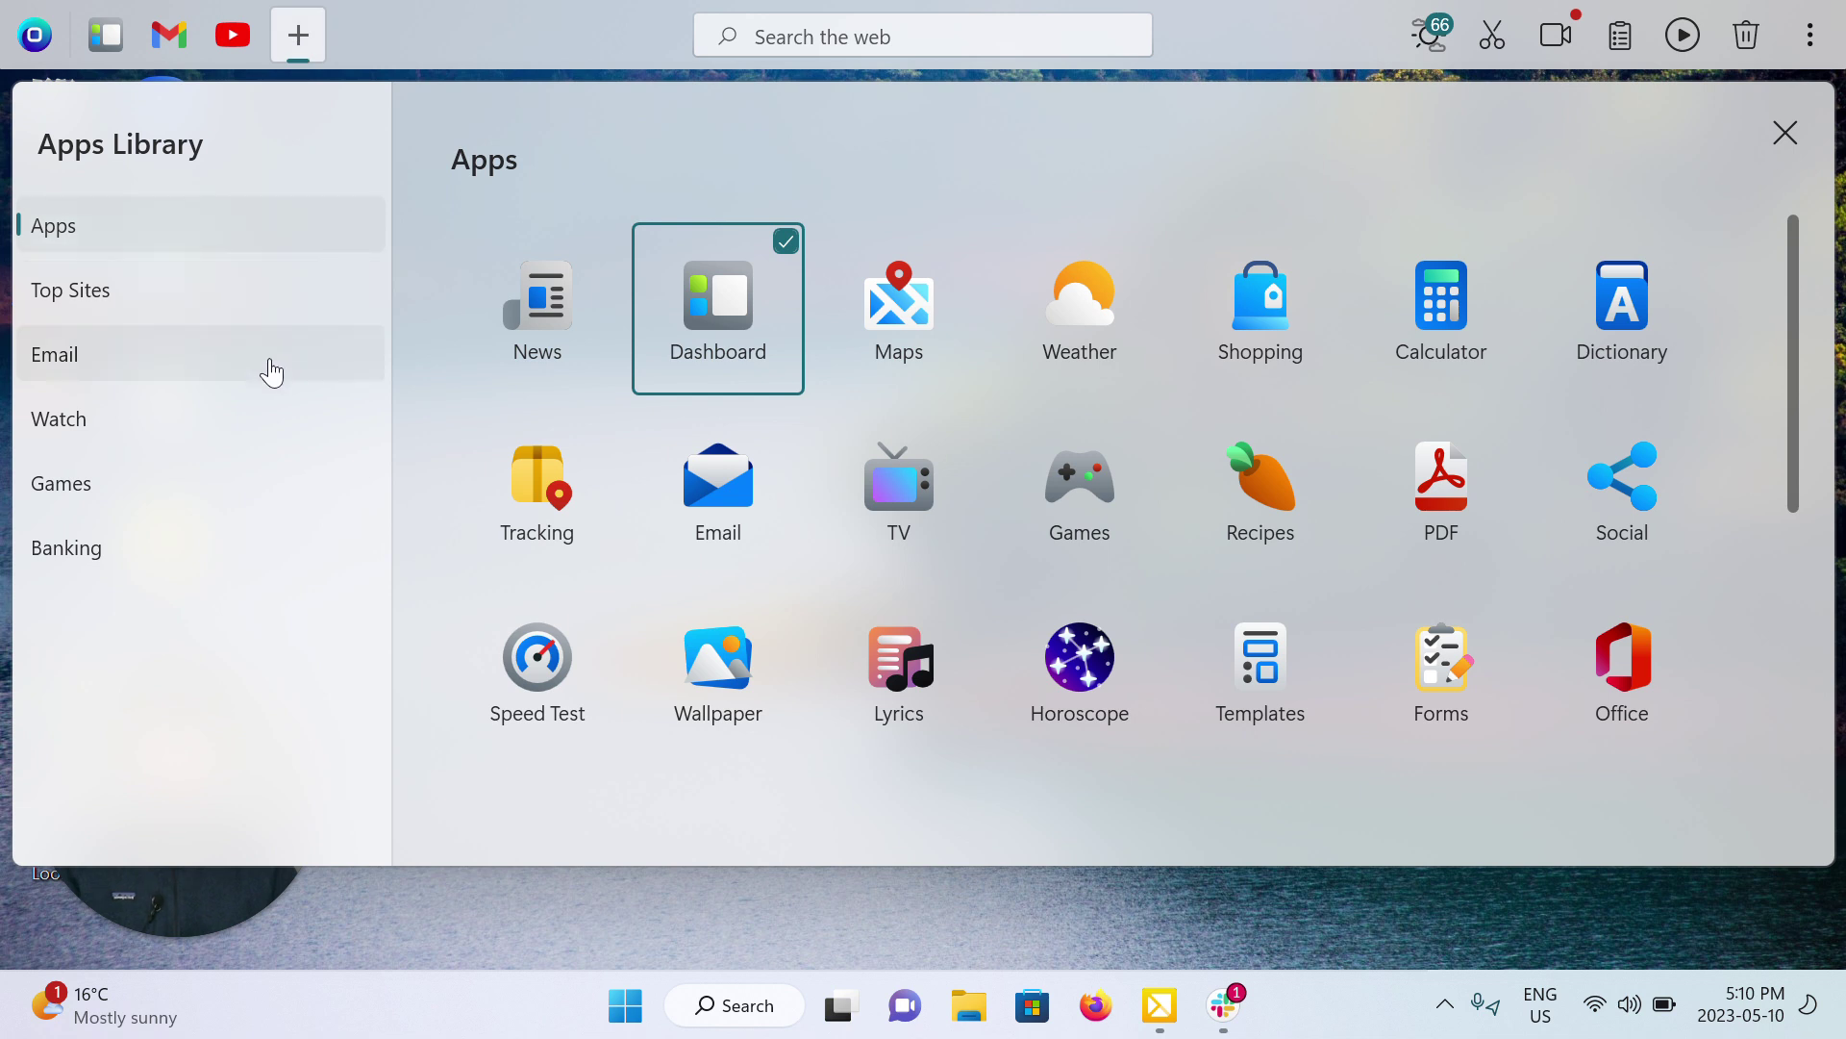
pyautogui.click(224, 306)
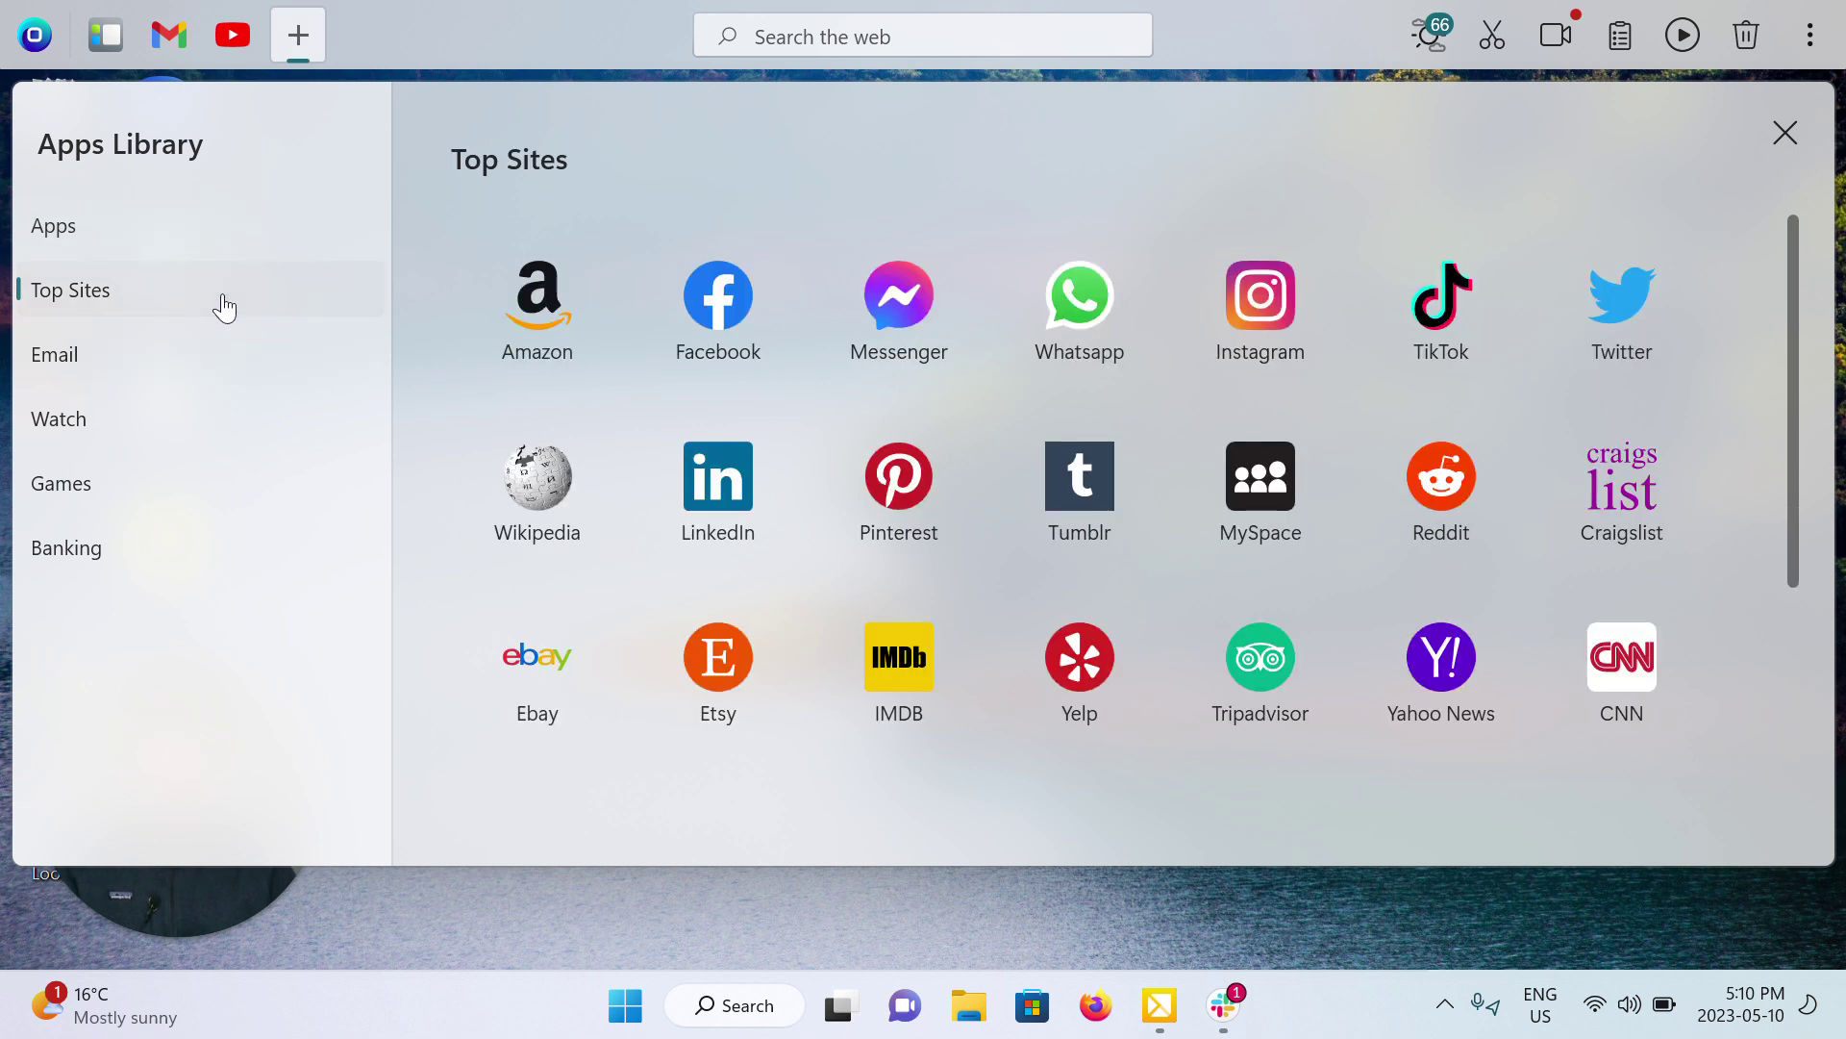
pyautogui.click(196, 444)
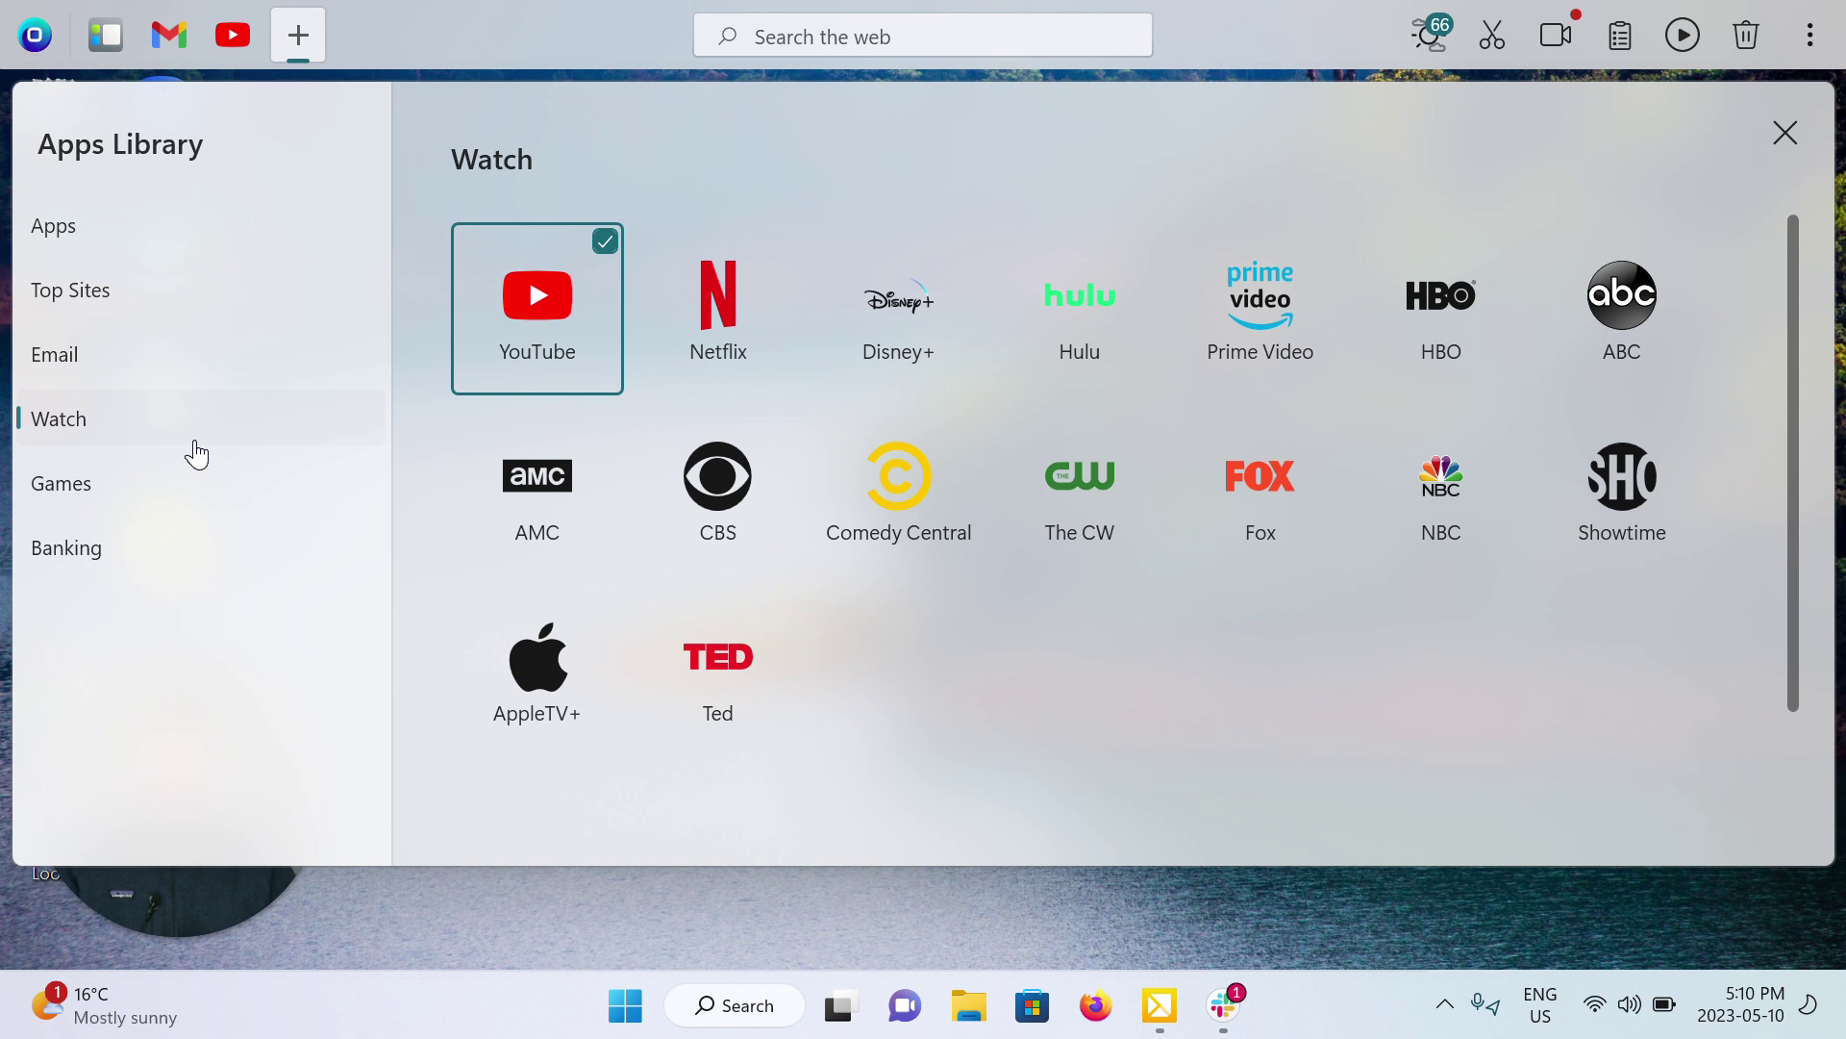
pyautogui.click(171, 506)
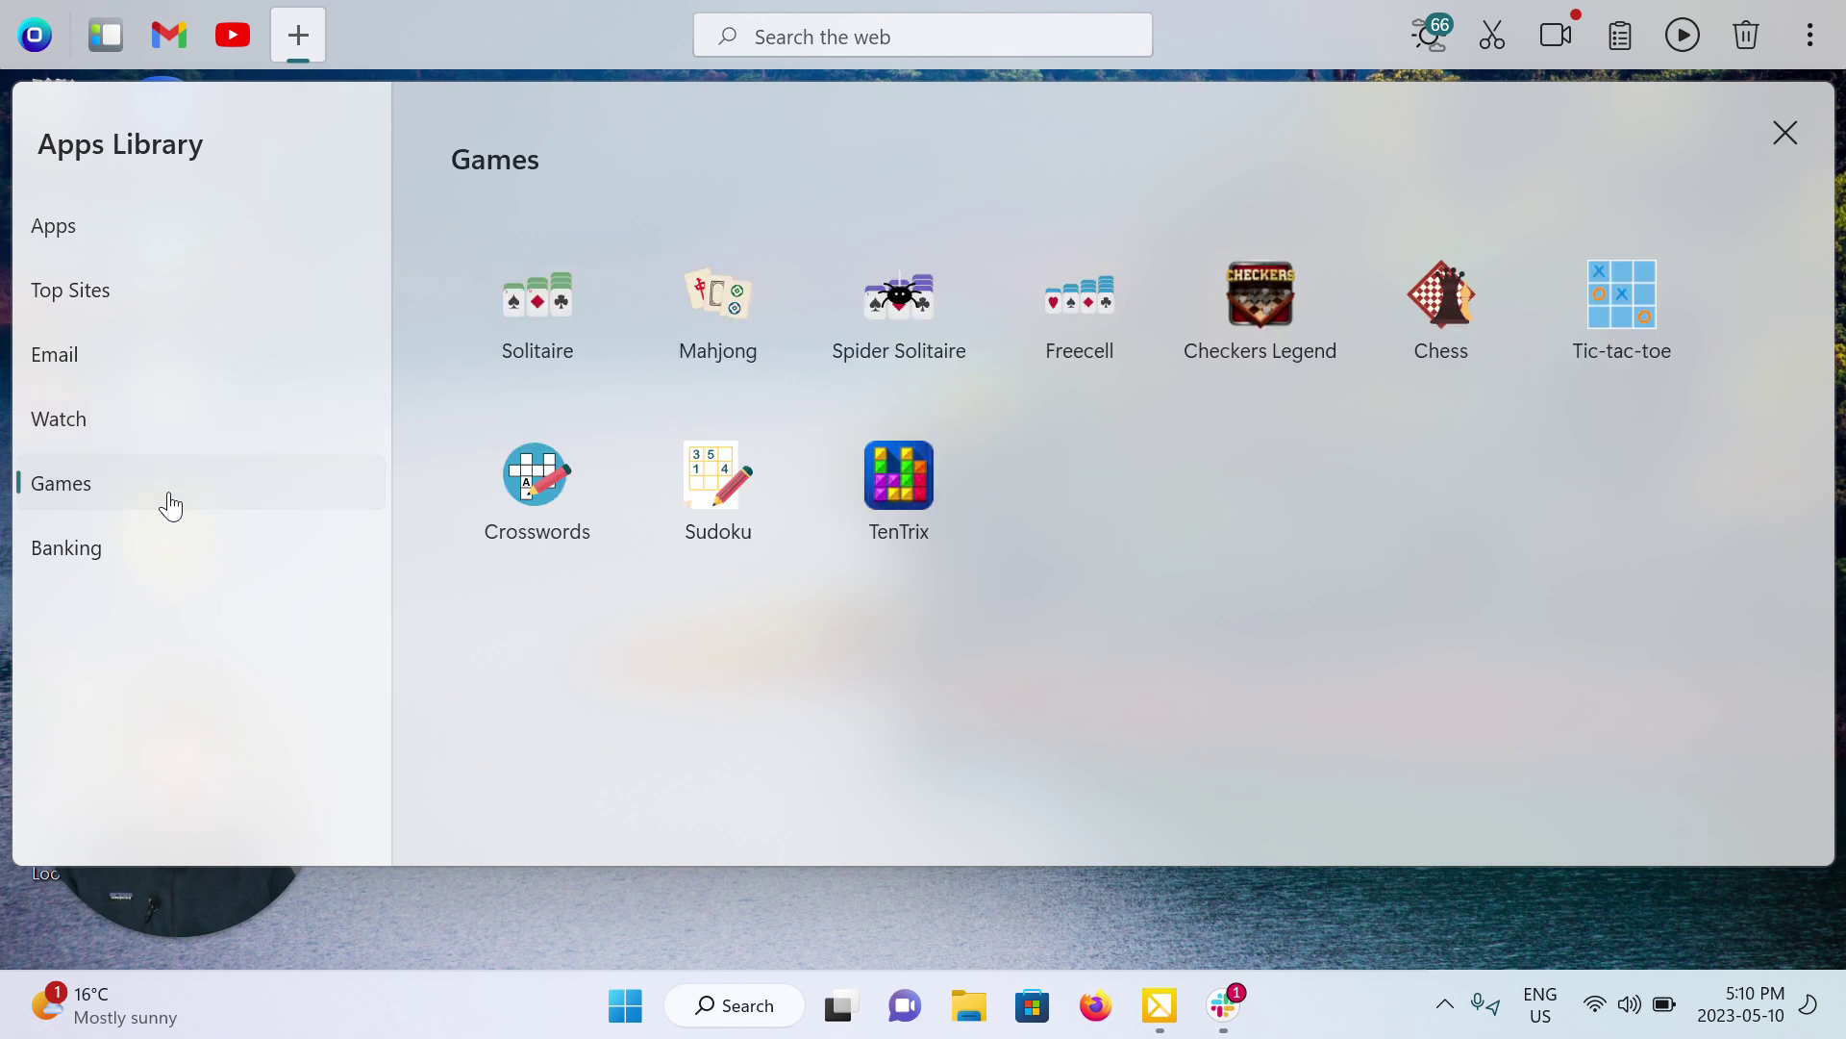
pyautogui.click(157, 558)
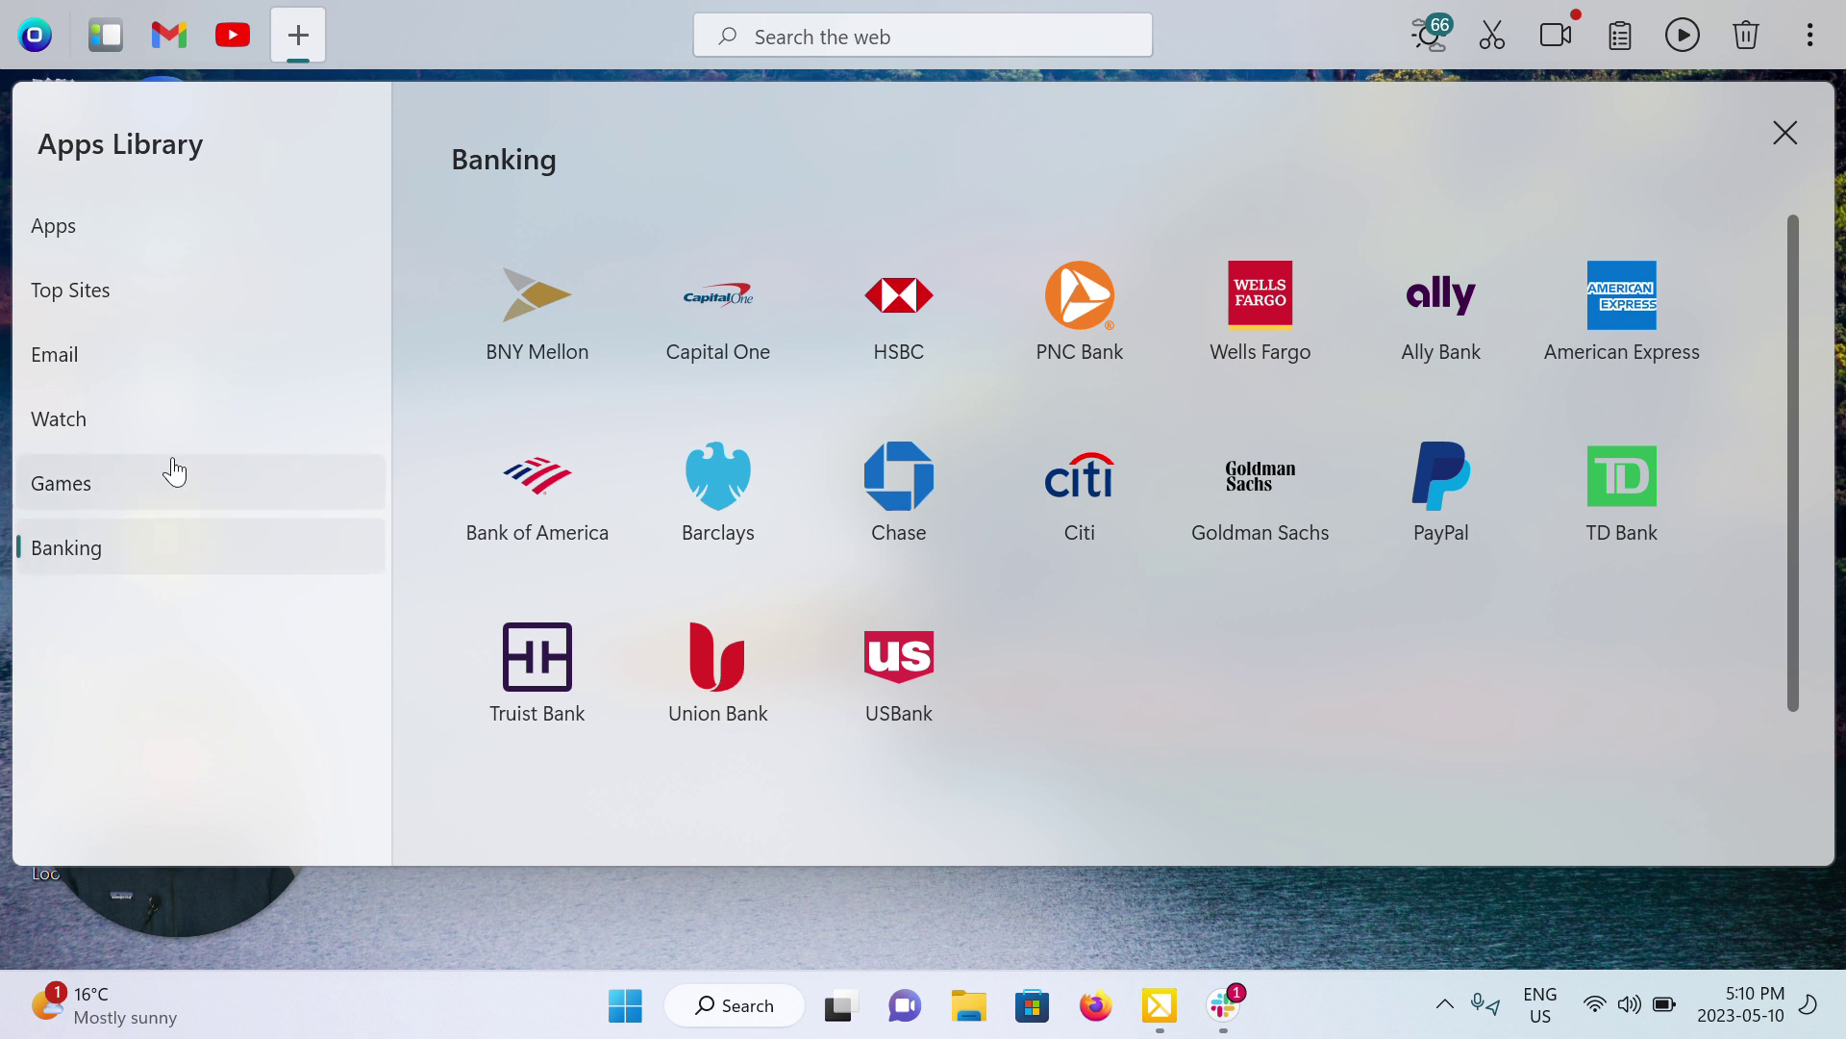
pyautogui.click(200, 218)
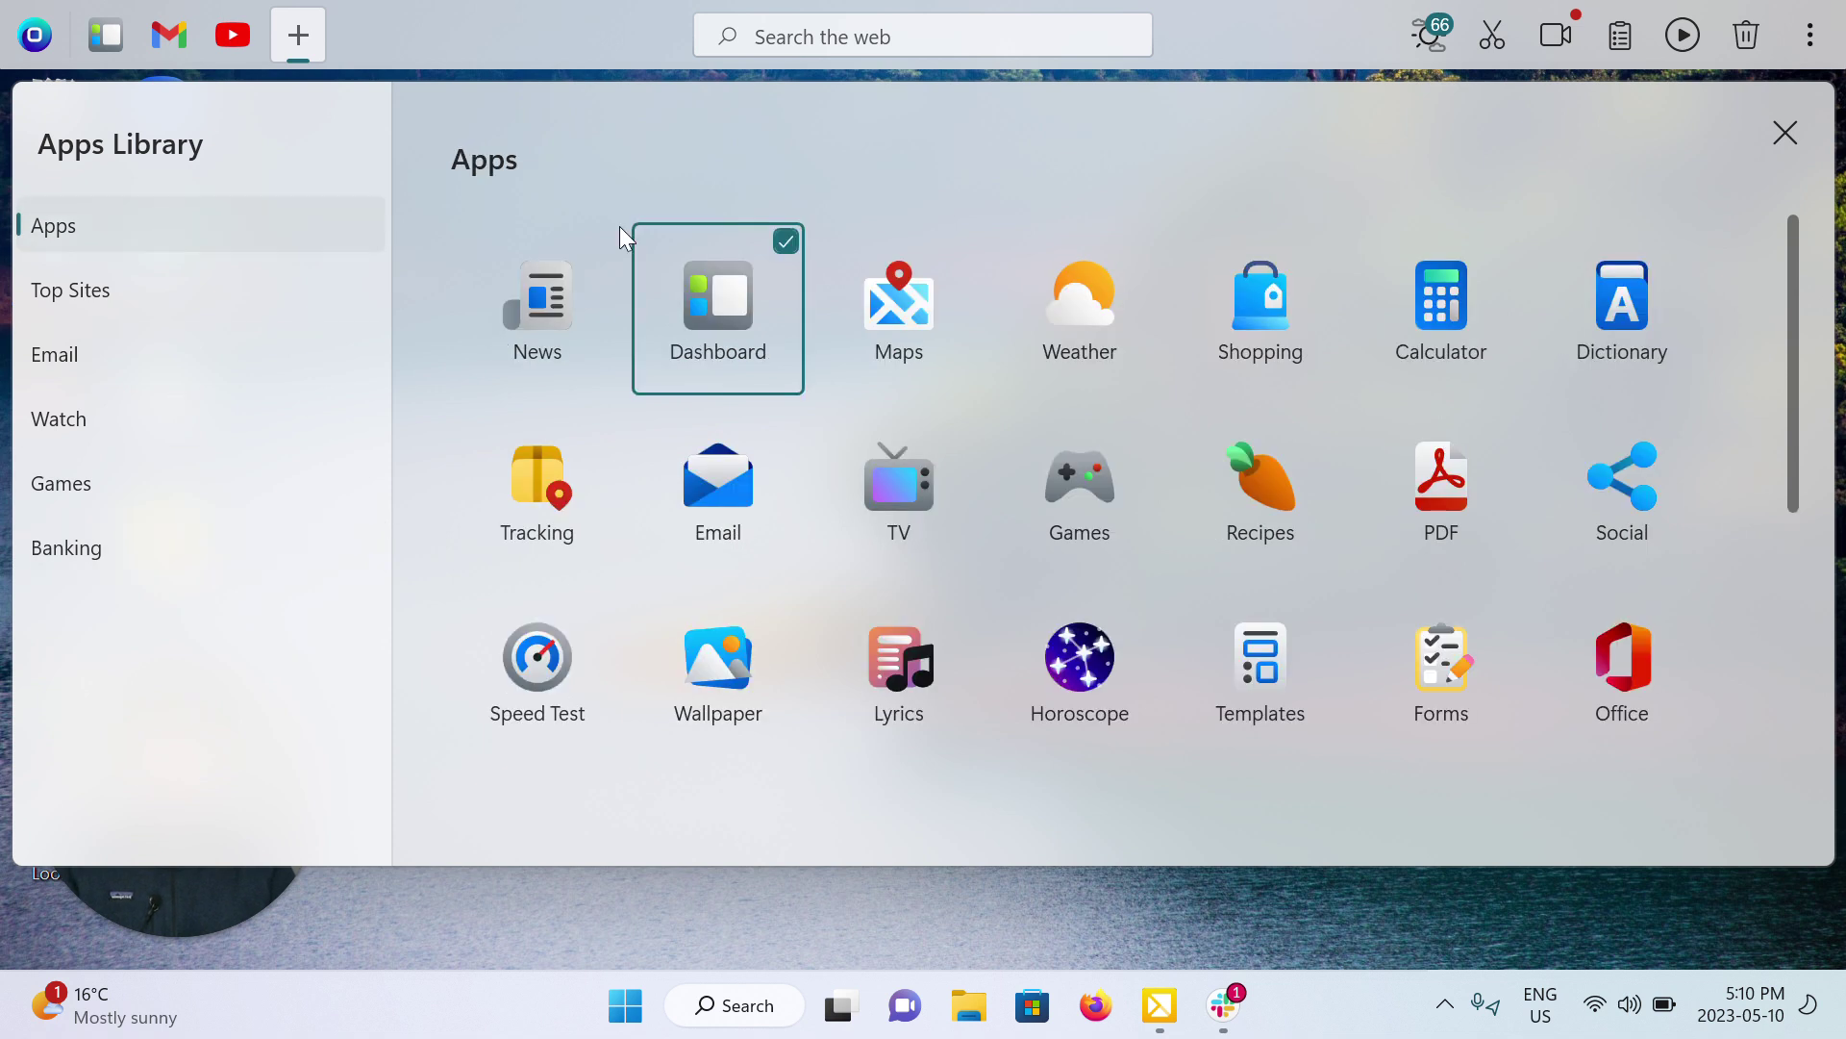
# Step: Add Maps to the dock and try its panel
pyautogui.click(898, 323)
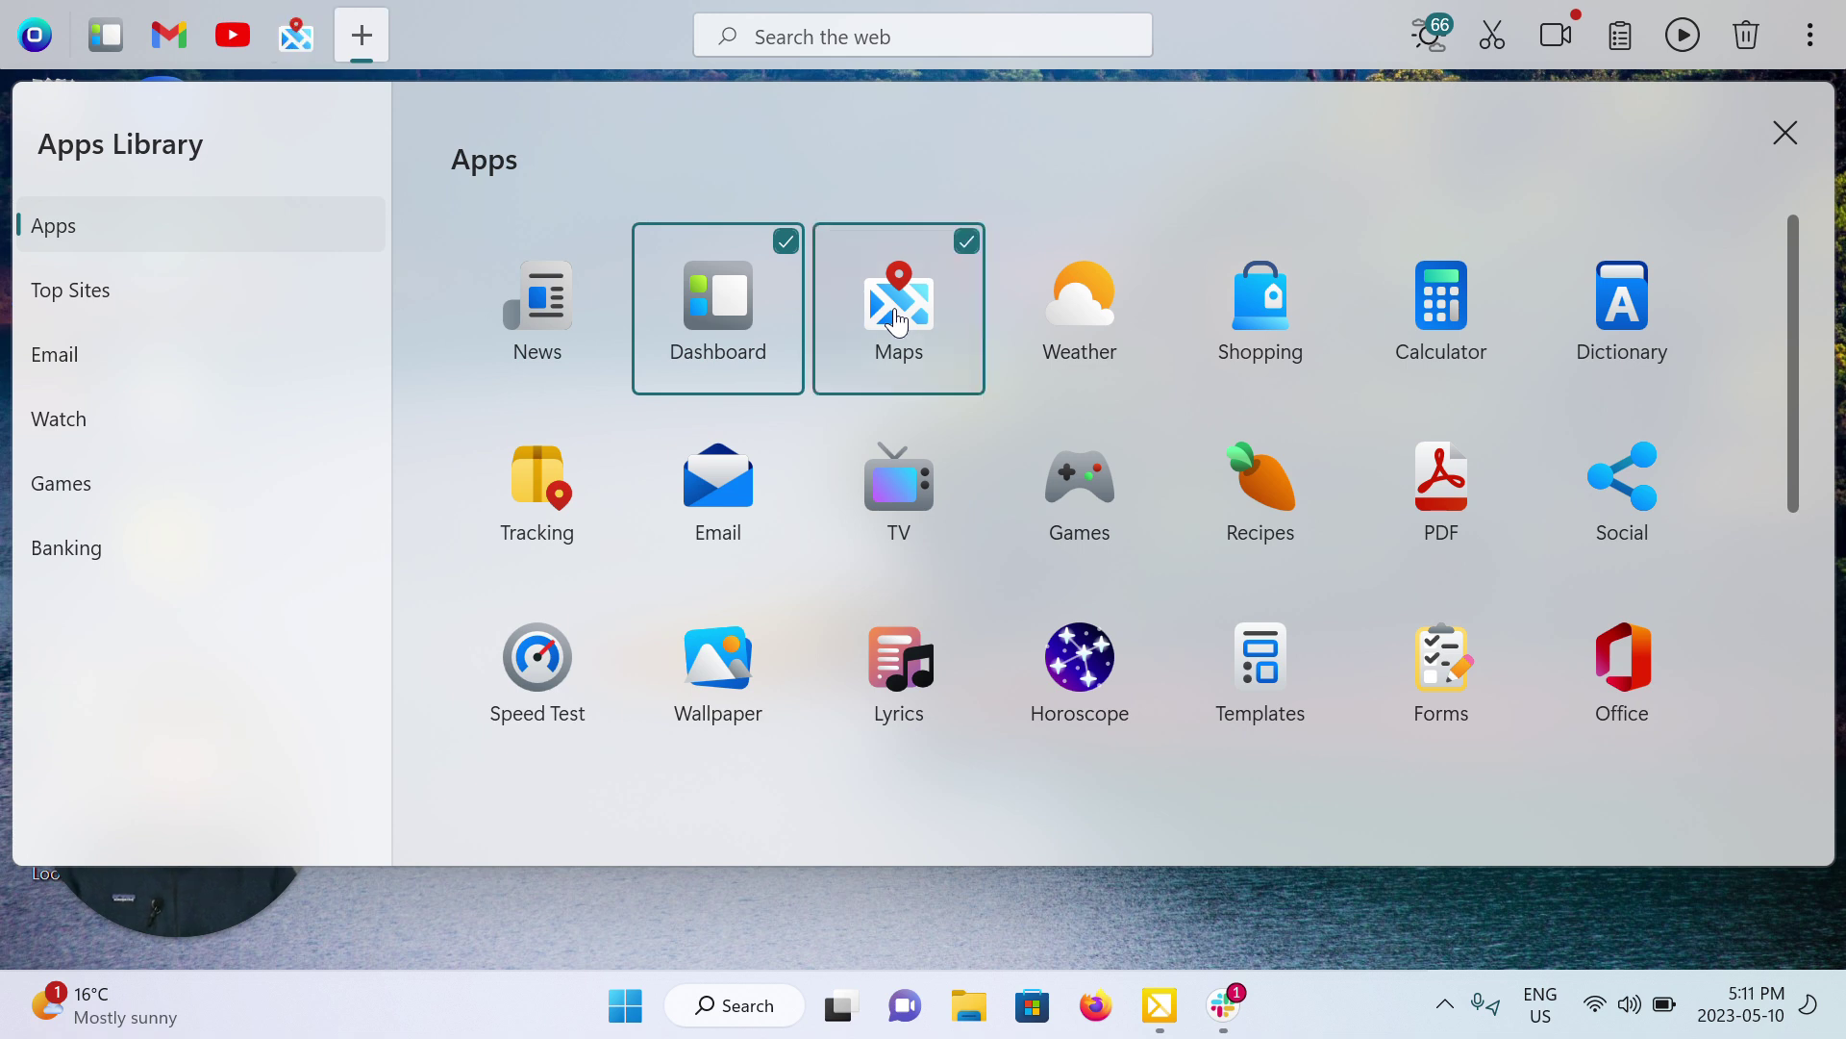
pyautogui.click(294, 46)
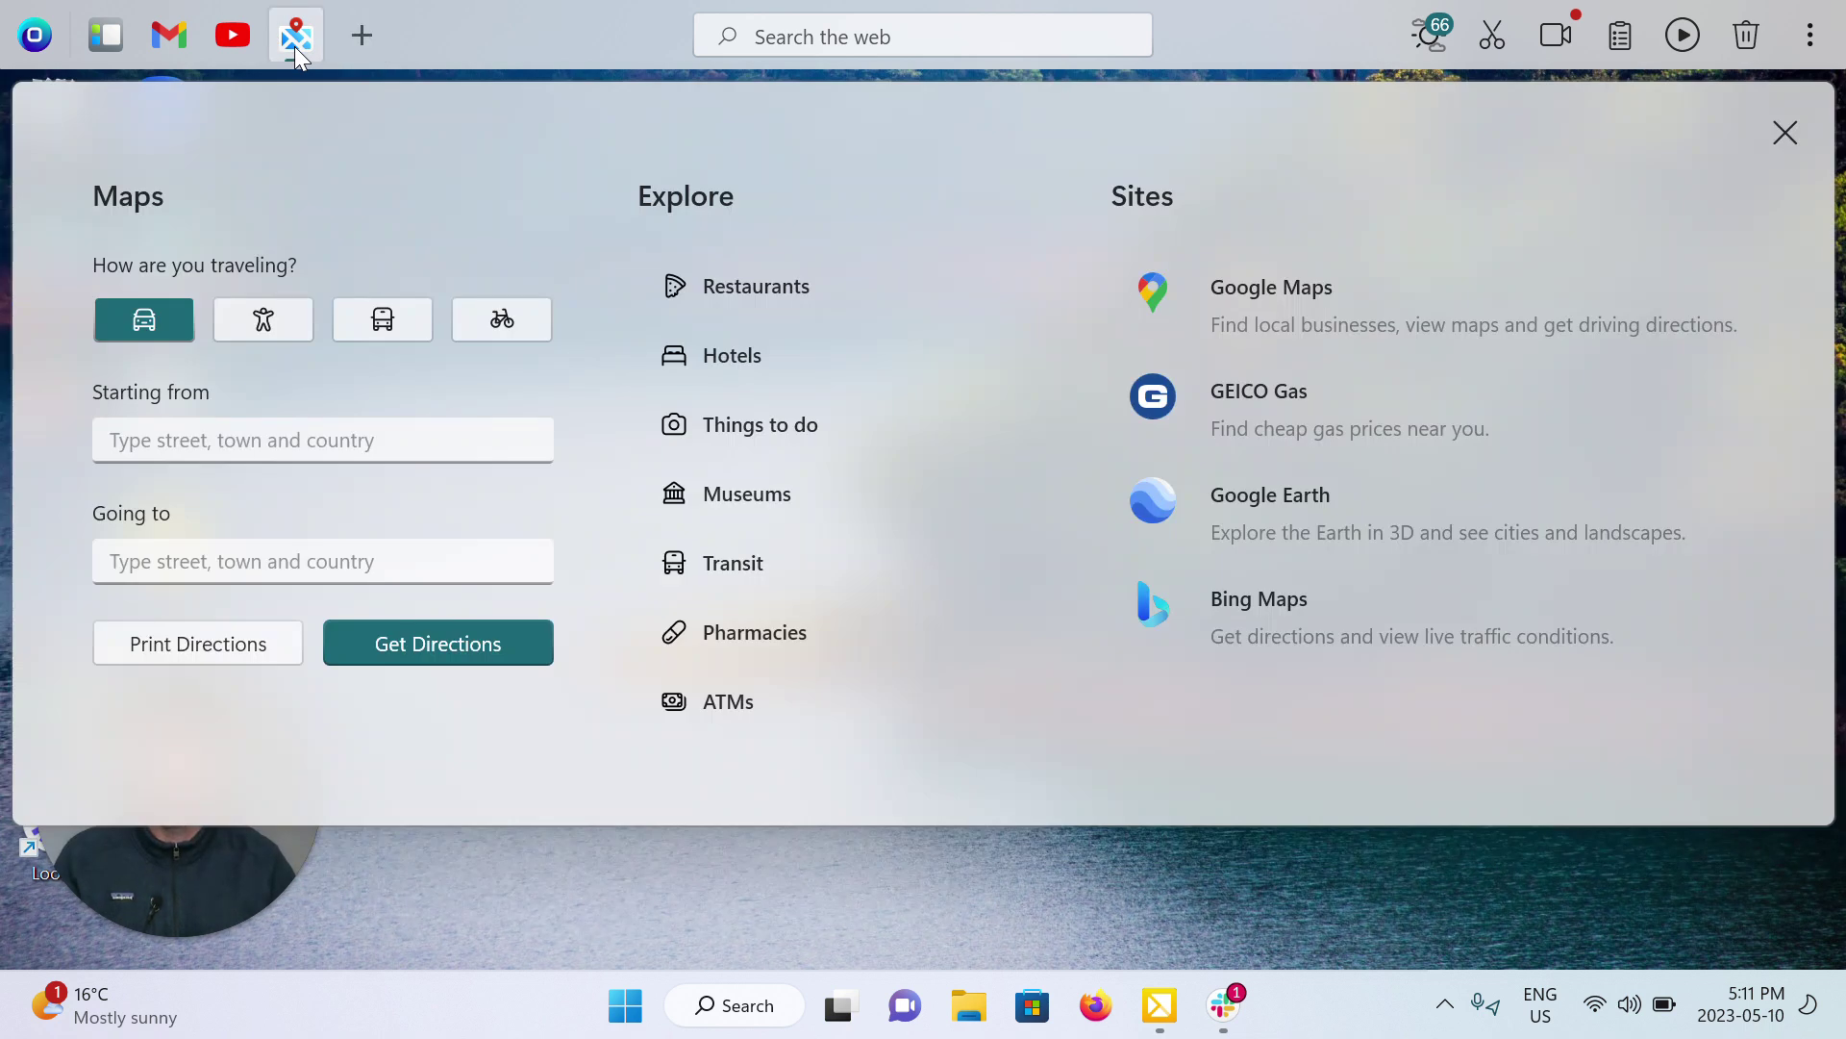
pyautogui.click(294, 46)
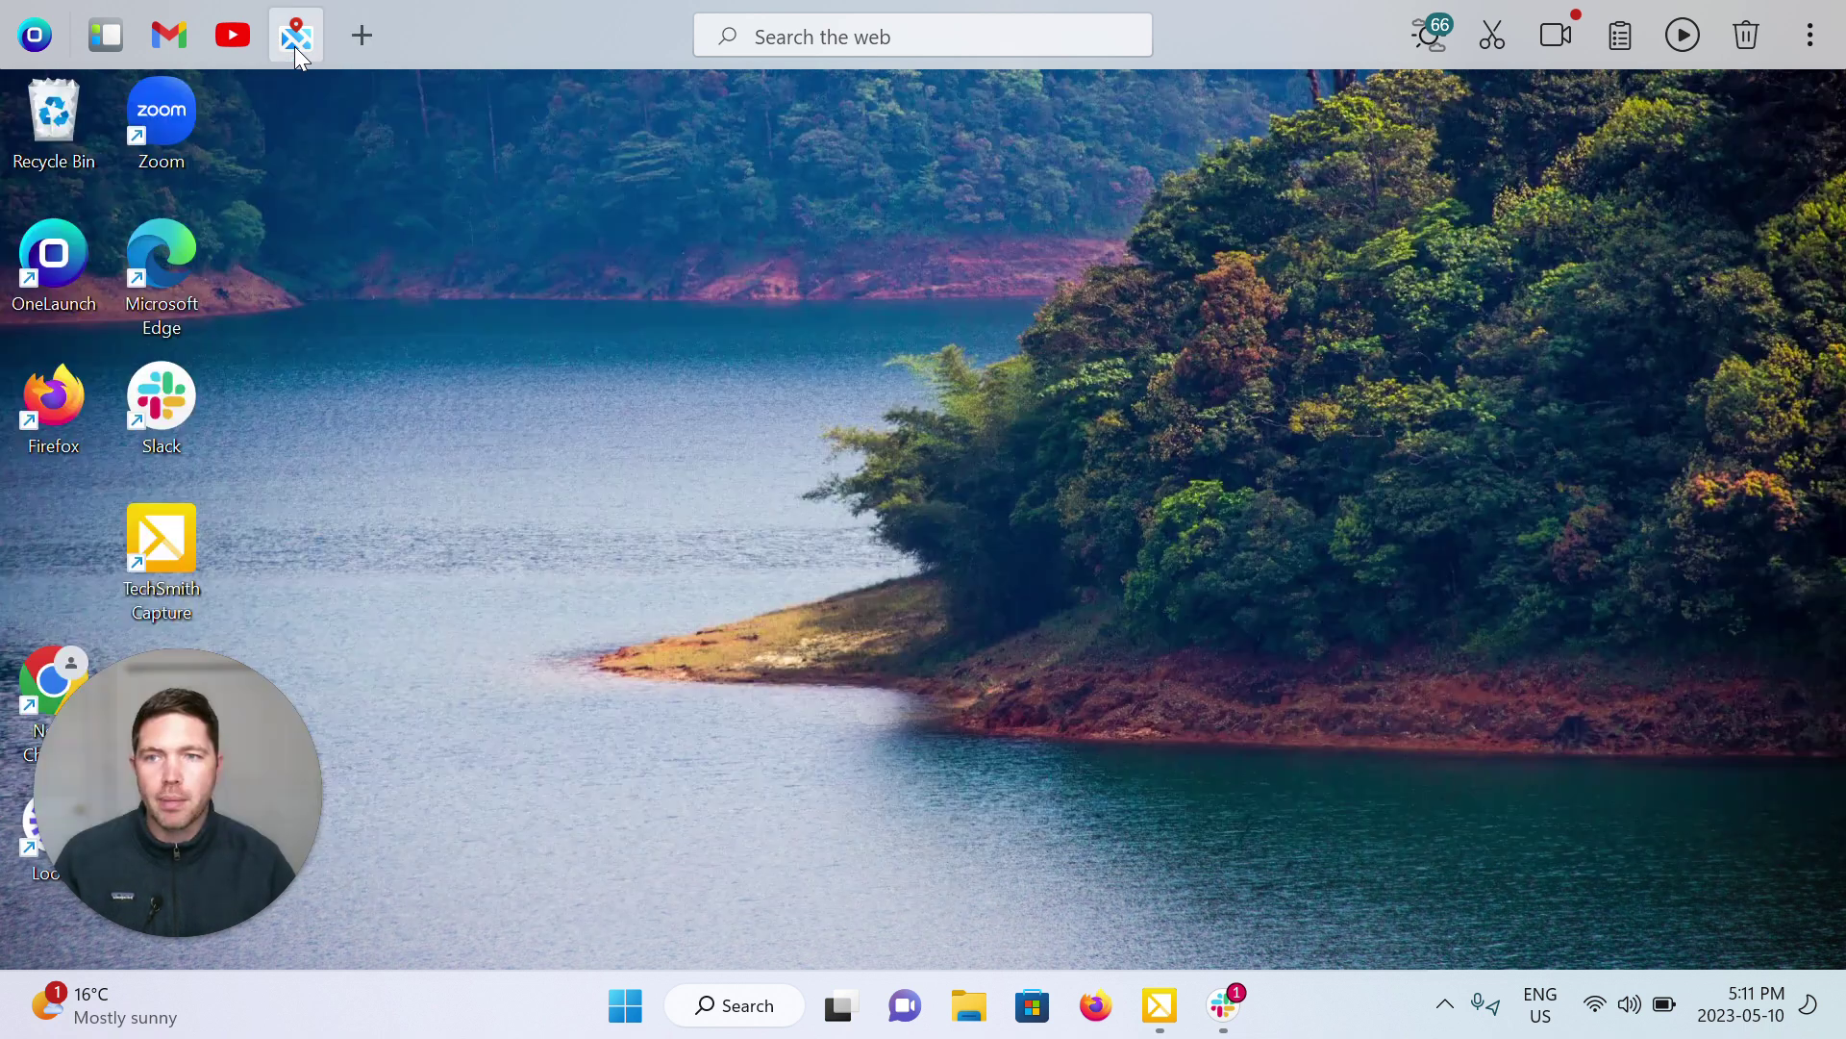
# Step: Add Solitaire from the Games category, launch it from the dock, then close the browser
pyautogui.click(362, 40)
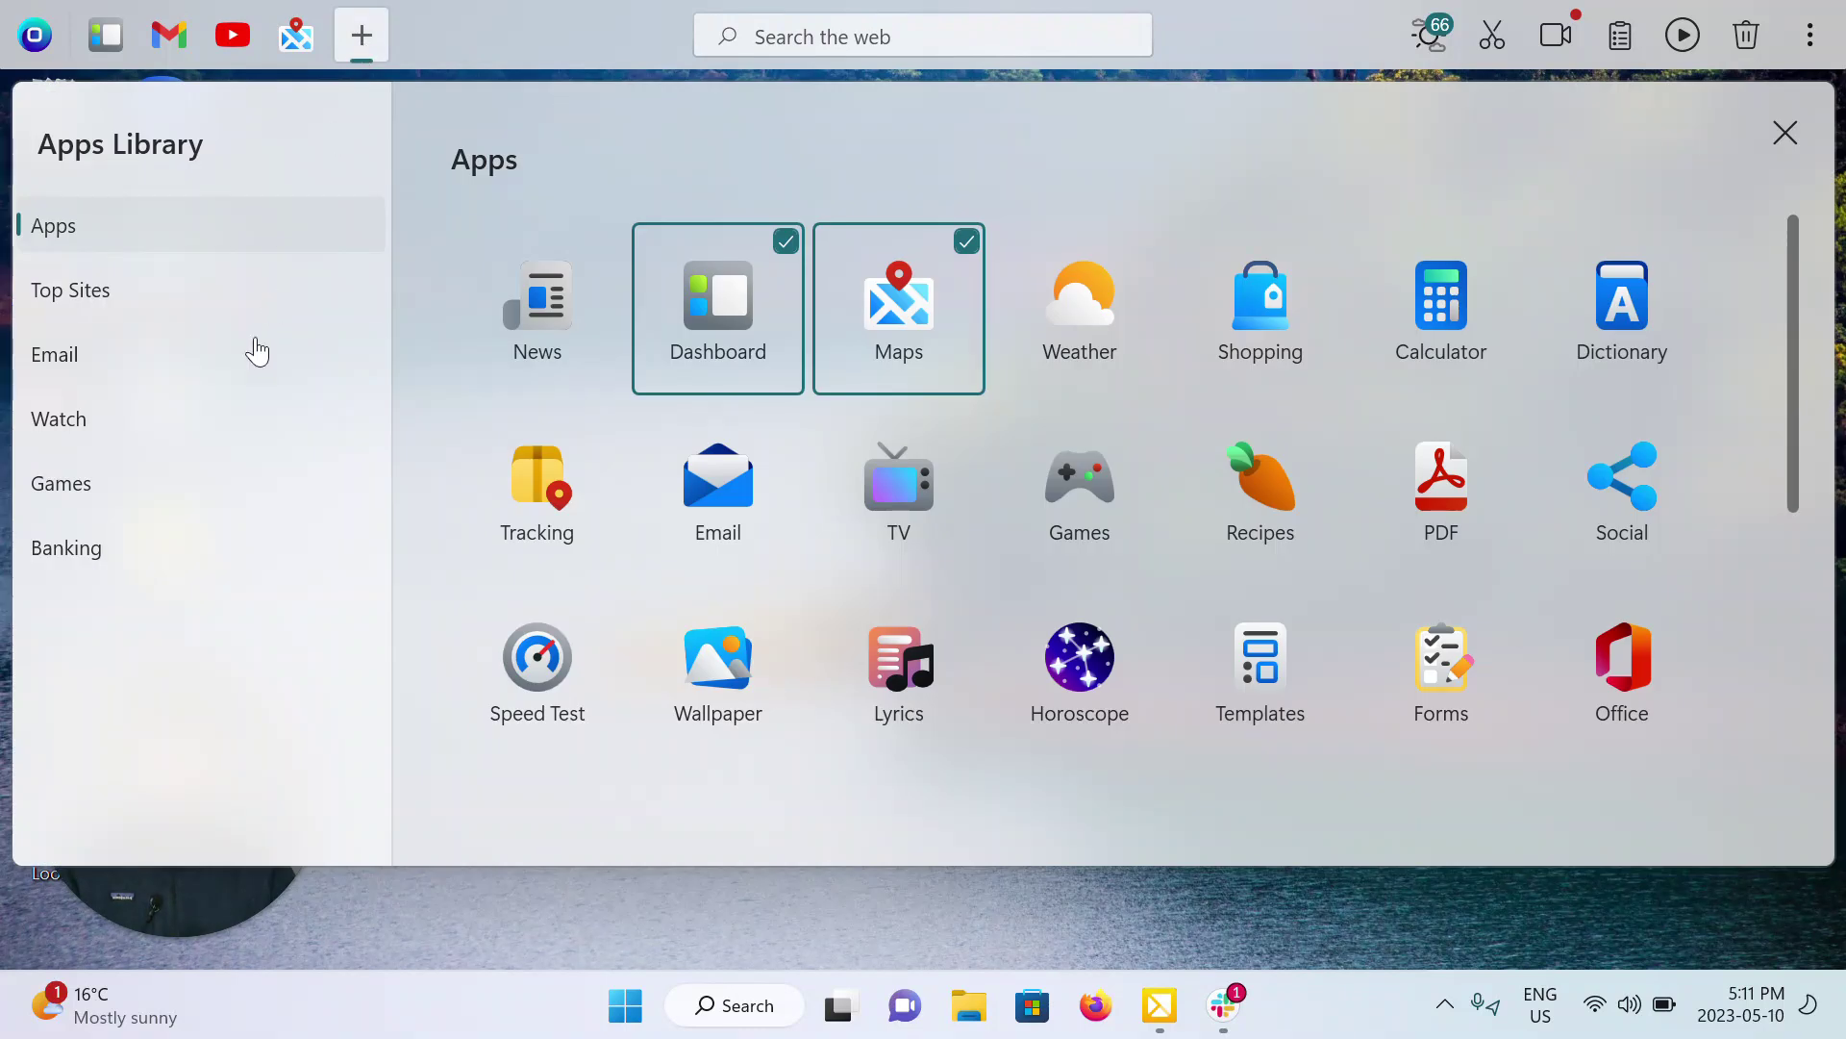
pyautogui.click(240, 481)
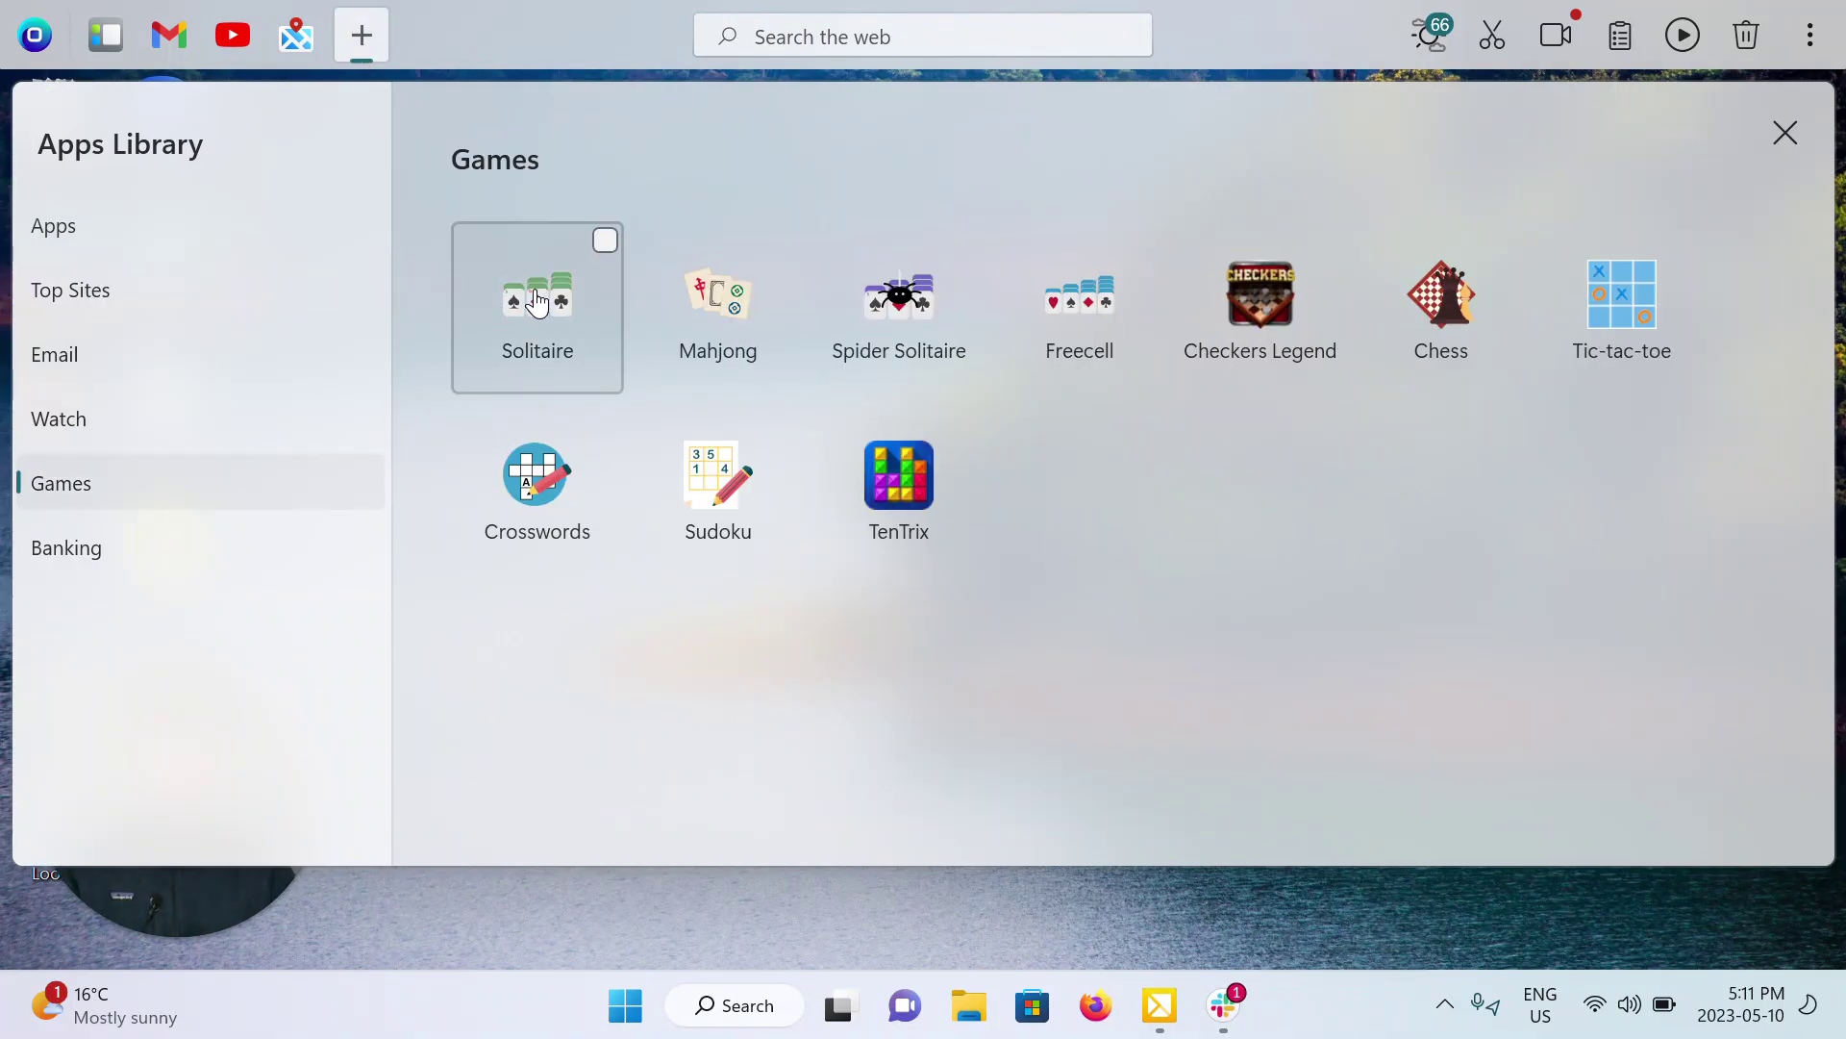
pyautogui.click(509, 258)
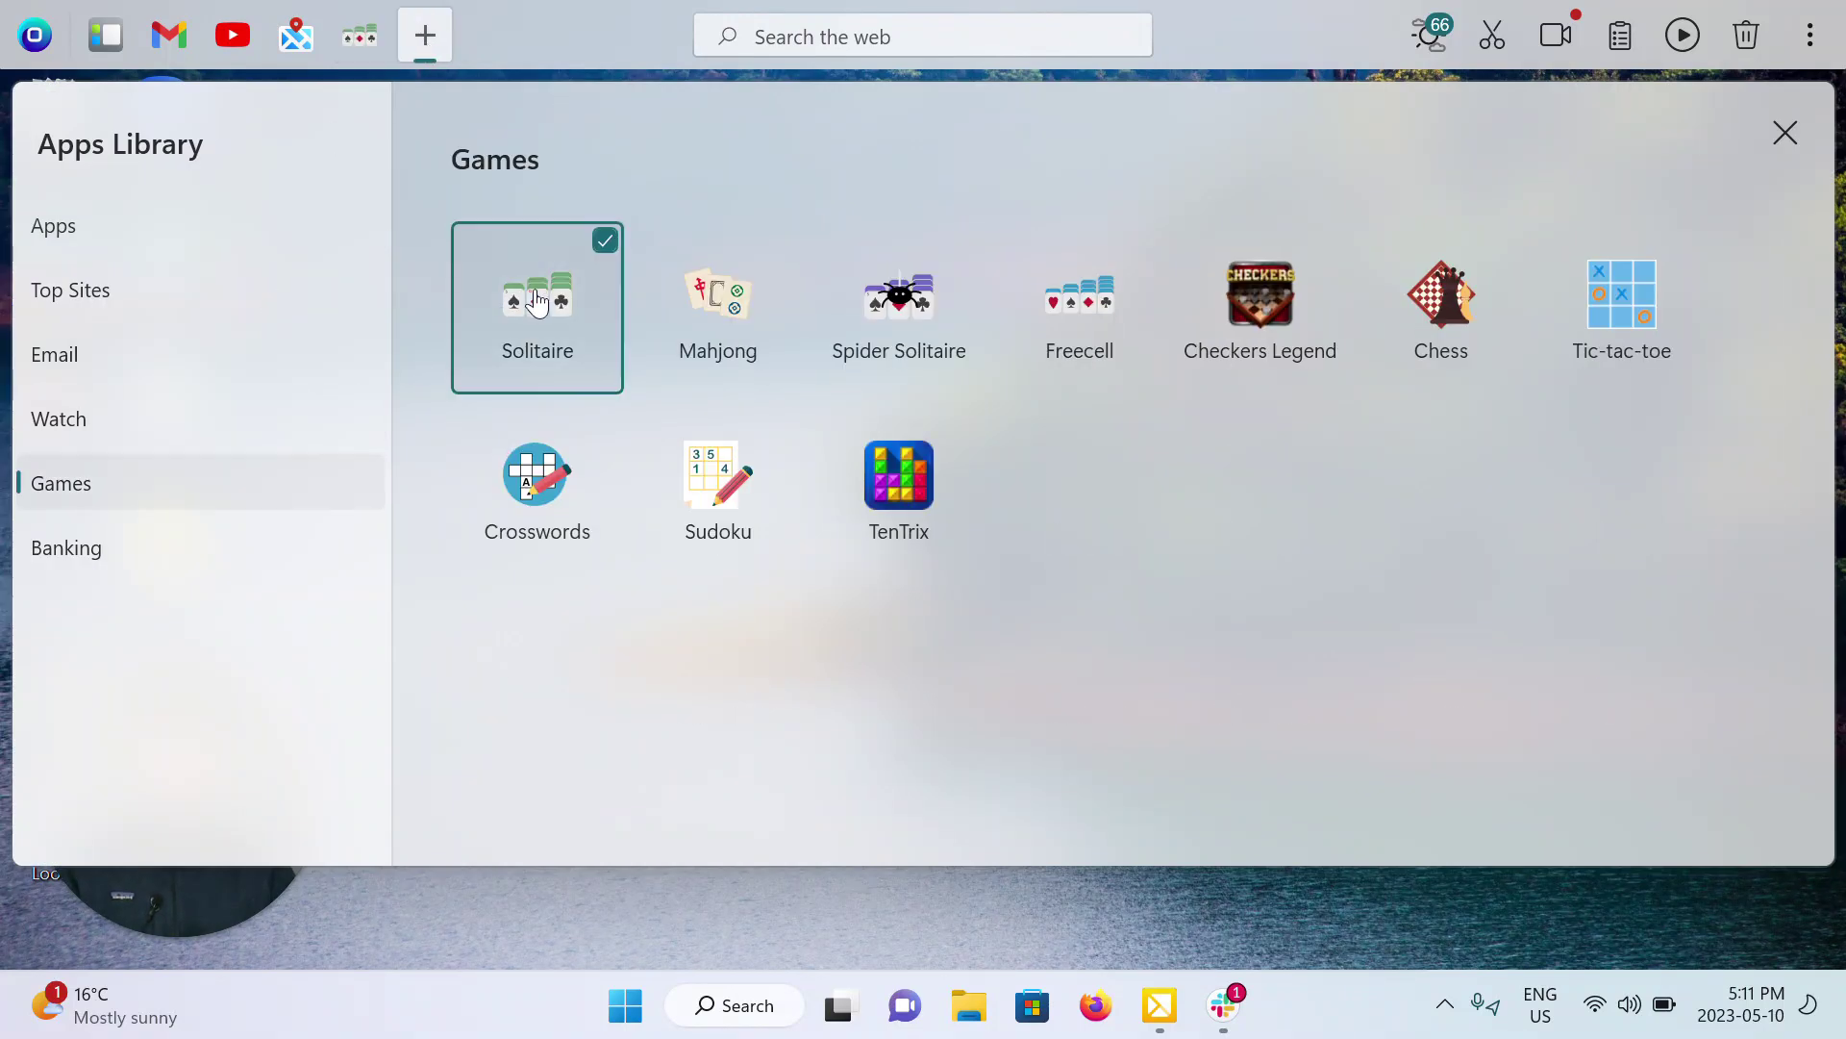
pyautogui.click(363, 42)
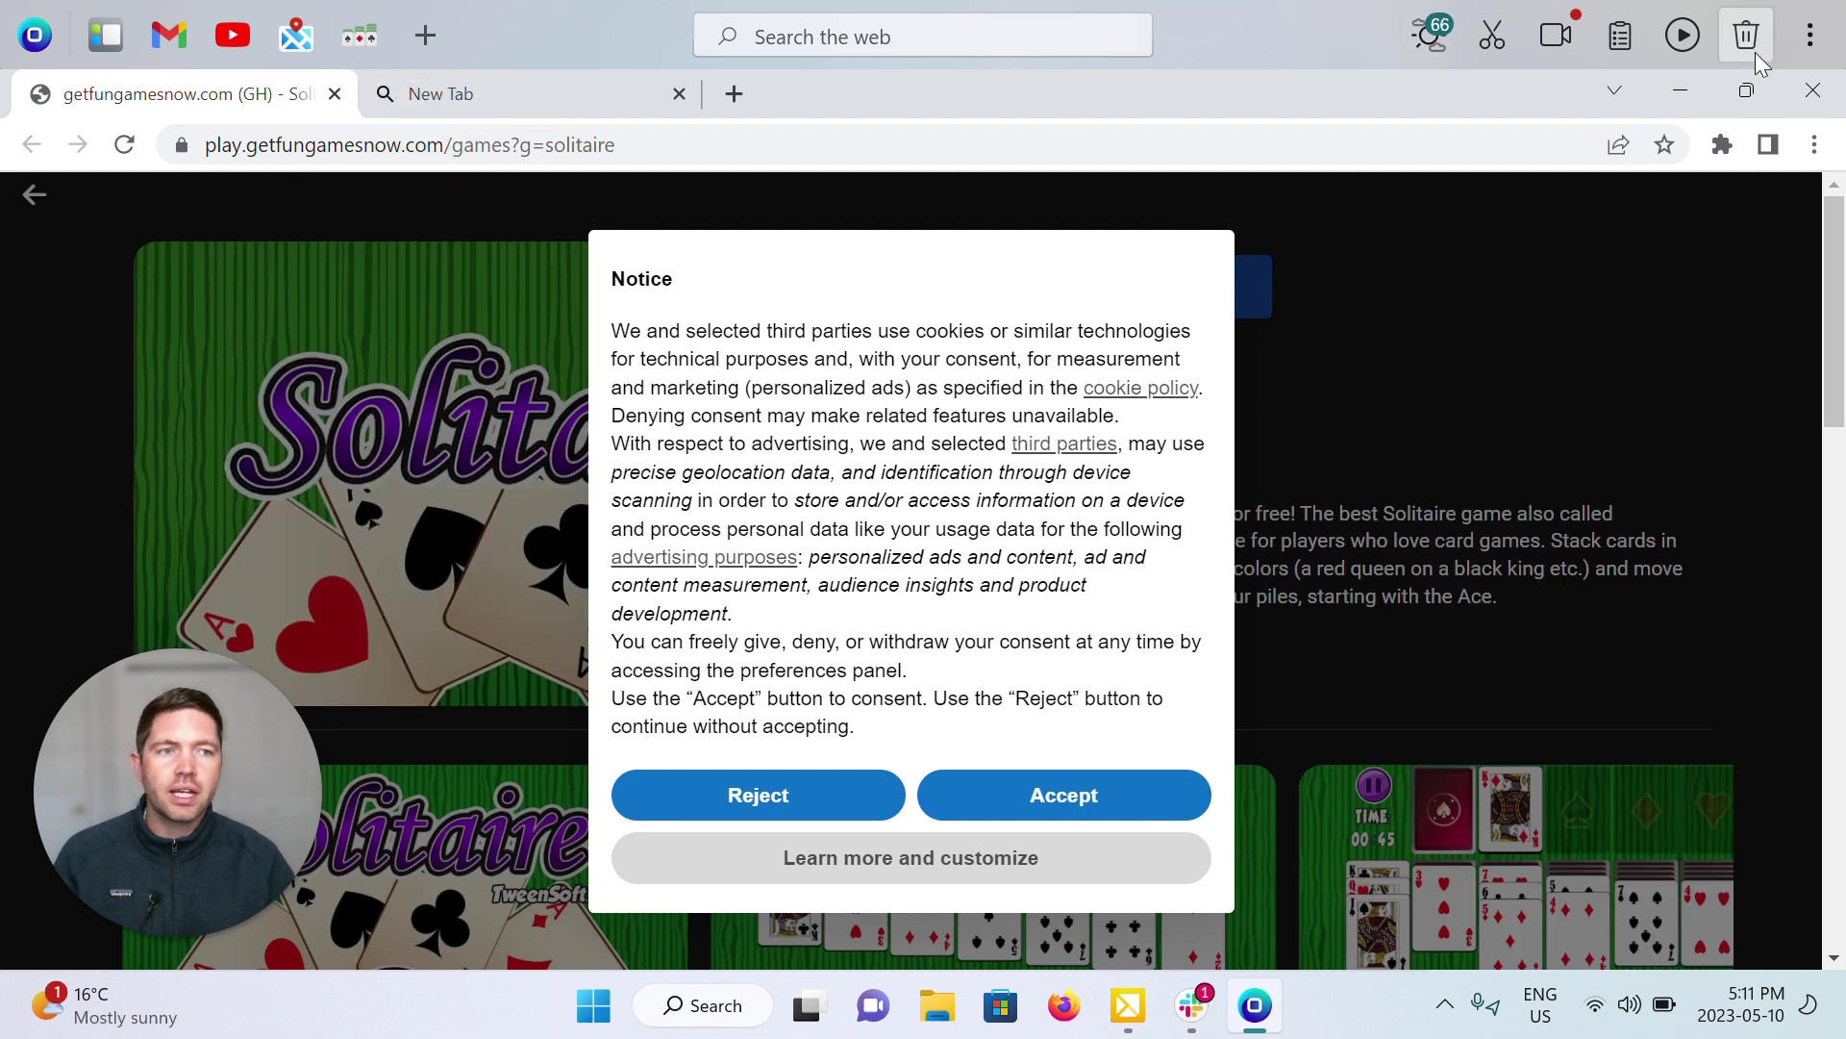
pyautogui.click(1803, 100)
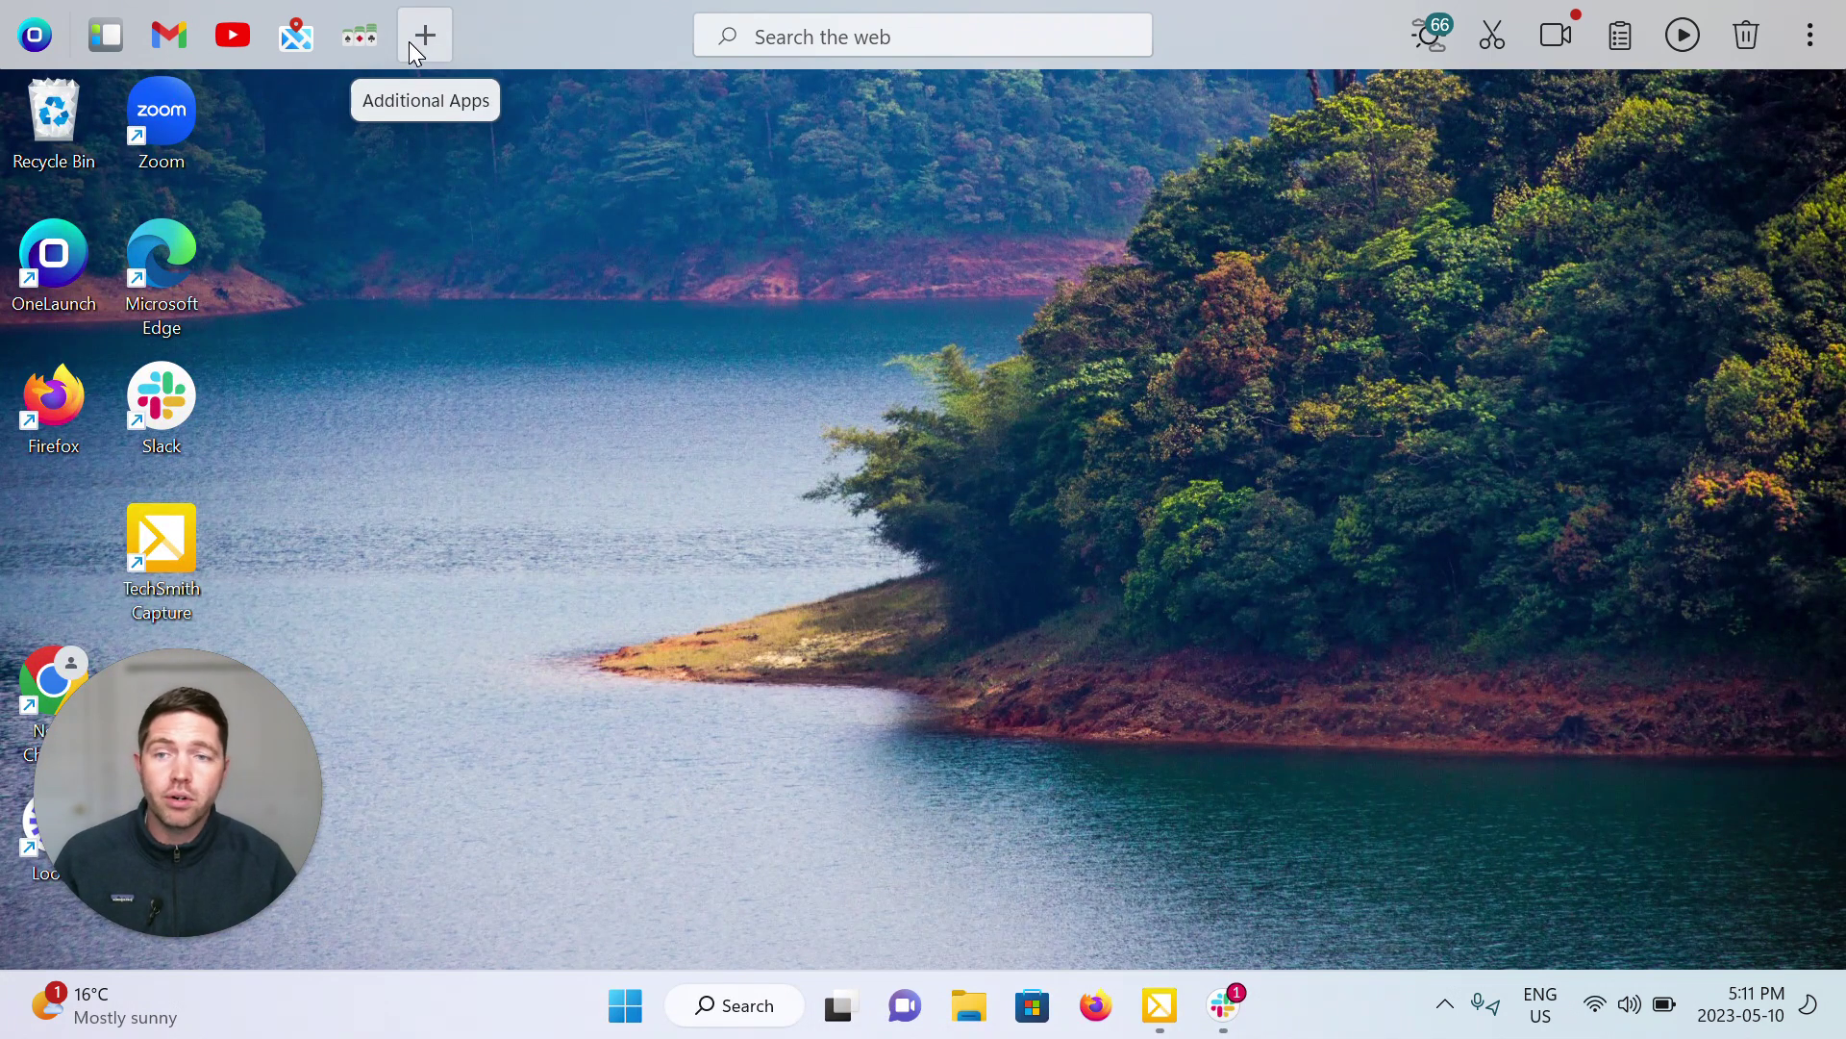
# Step: Remove the Solitaire shortcut and drag Maps further left in the dock
pyautogui.rightClick(378, 40)
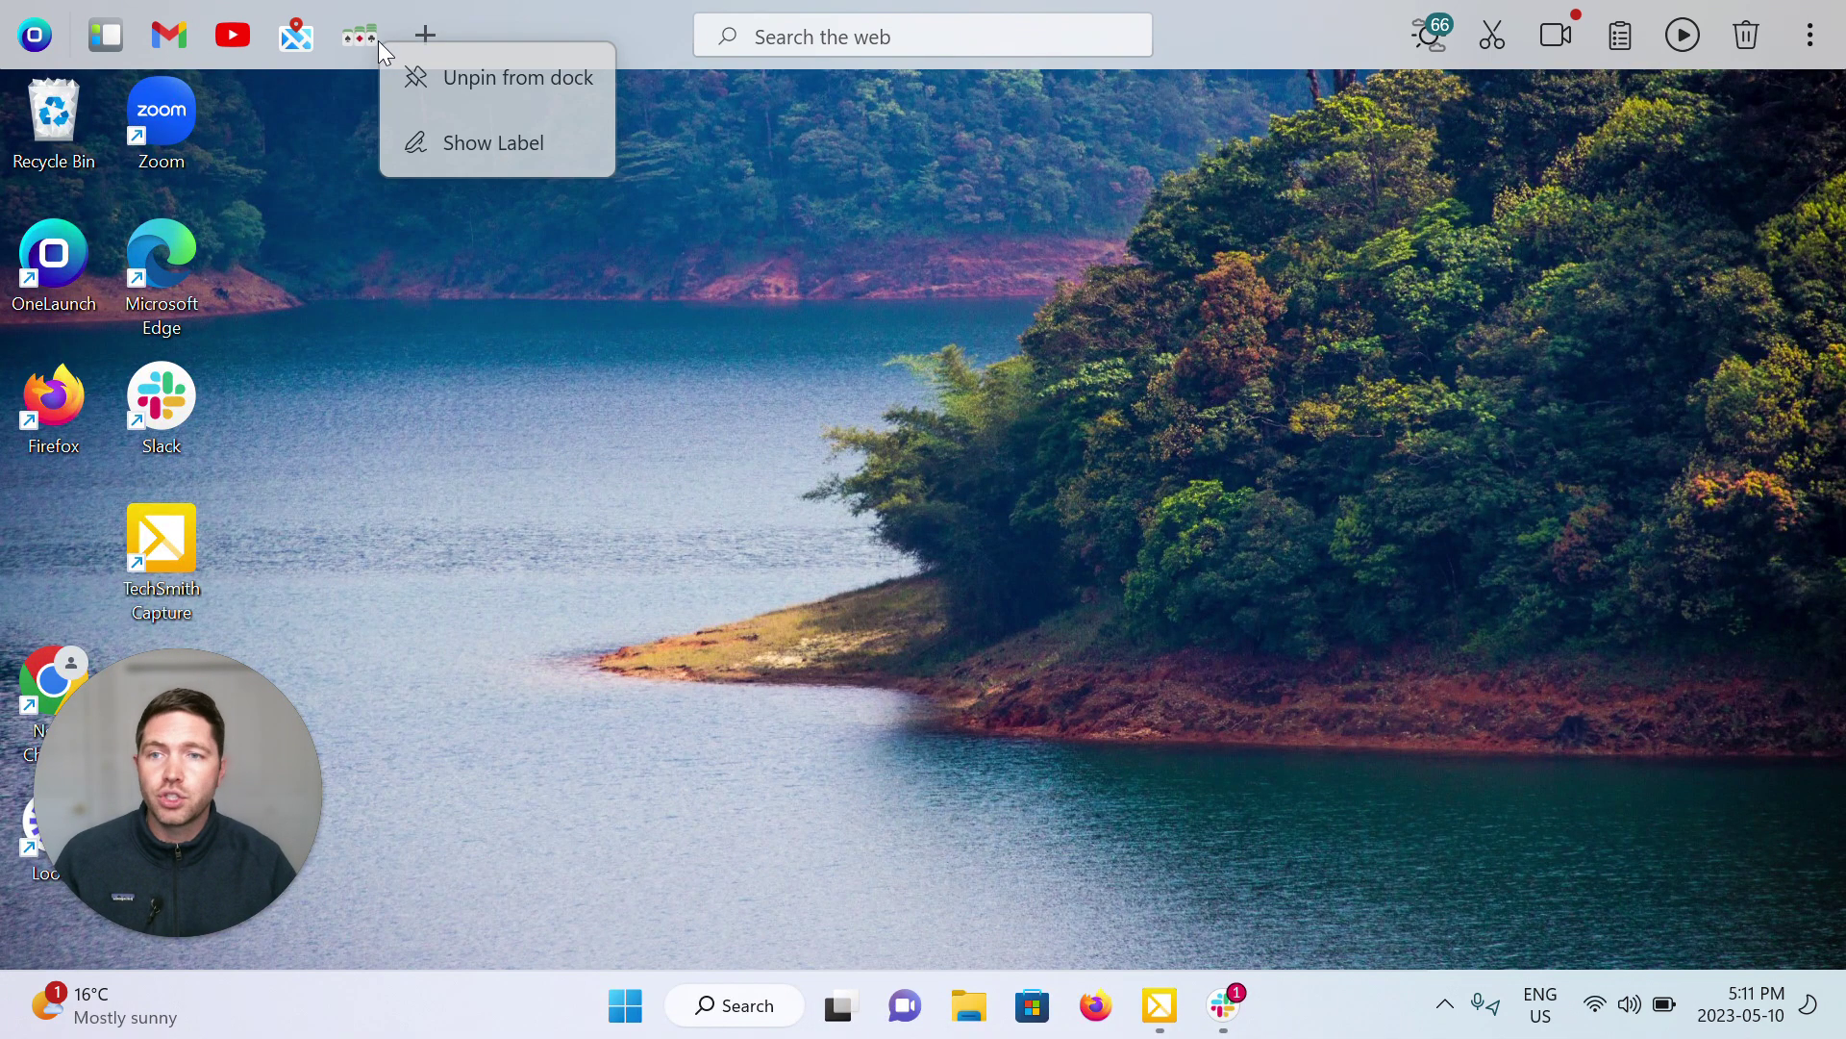
pyautogui.click(458, 83)
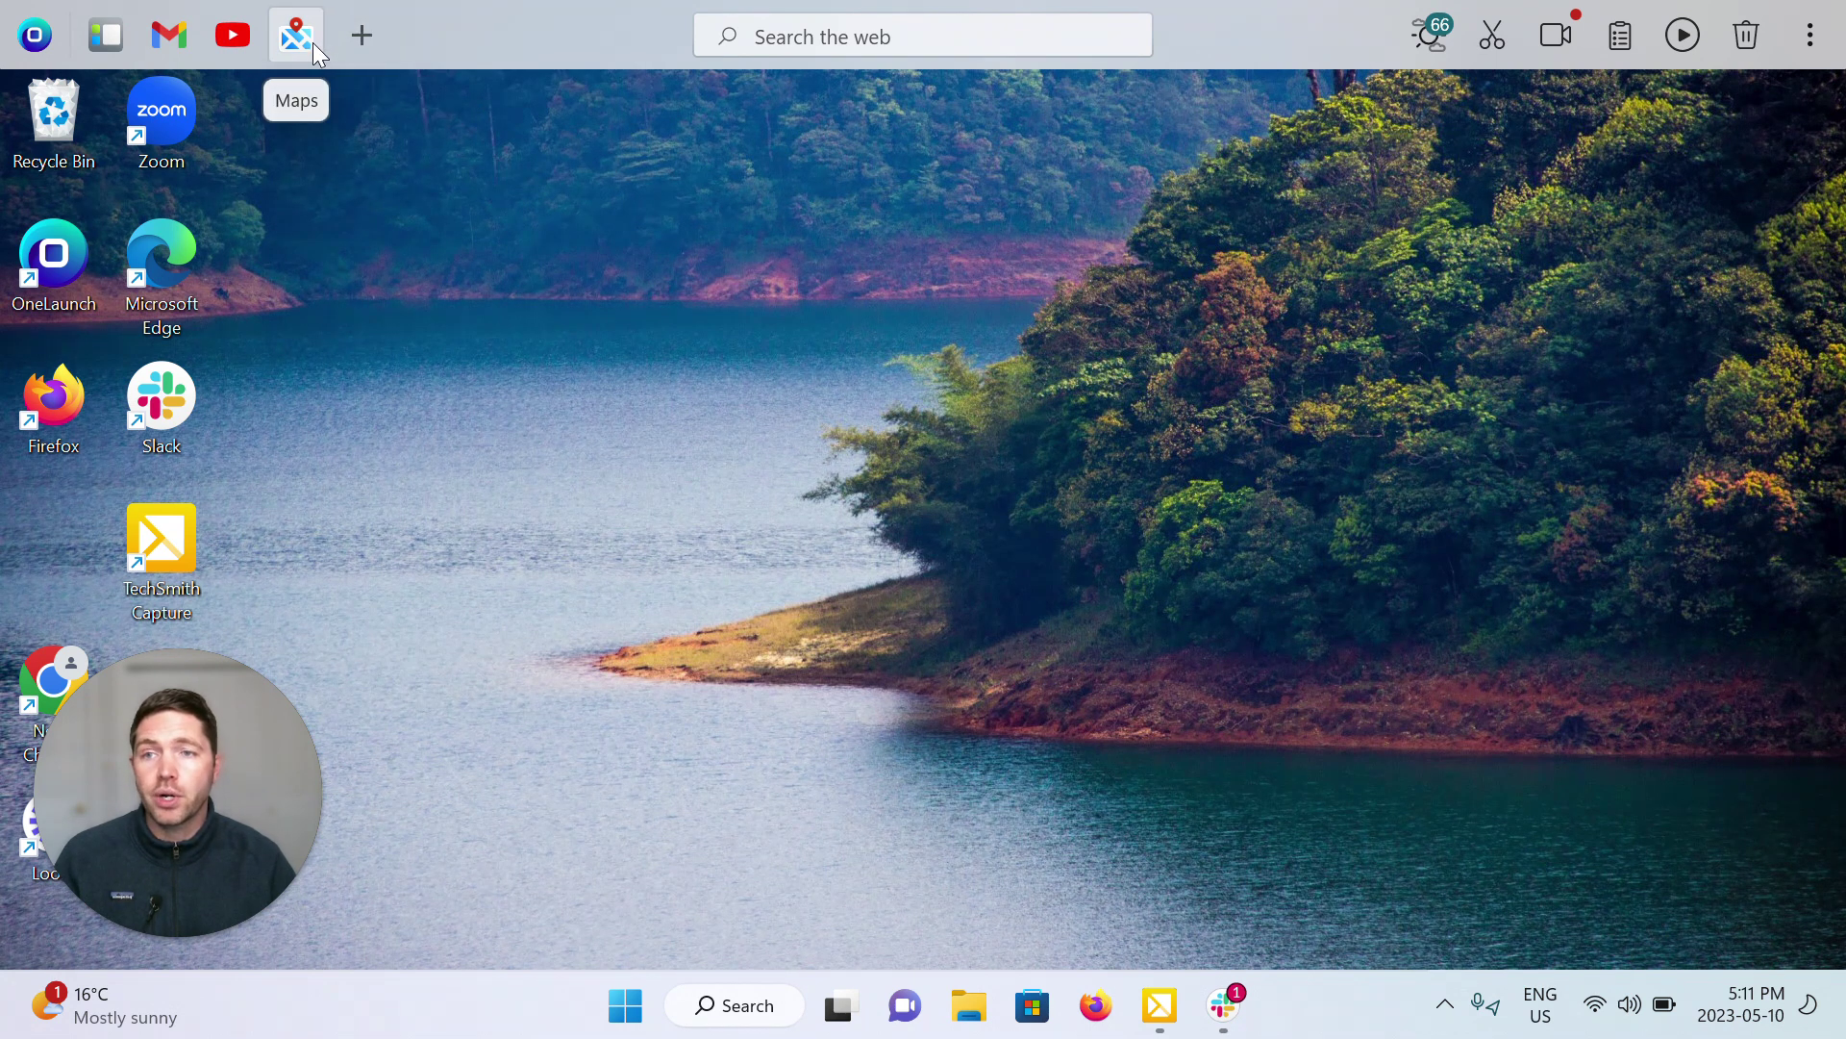
pyautogui.moveTo(314, 42); pyautogui.dragTo(171, 54)
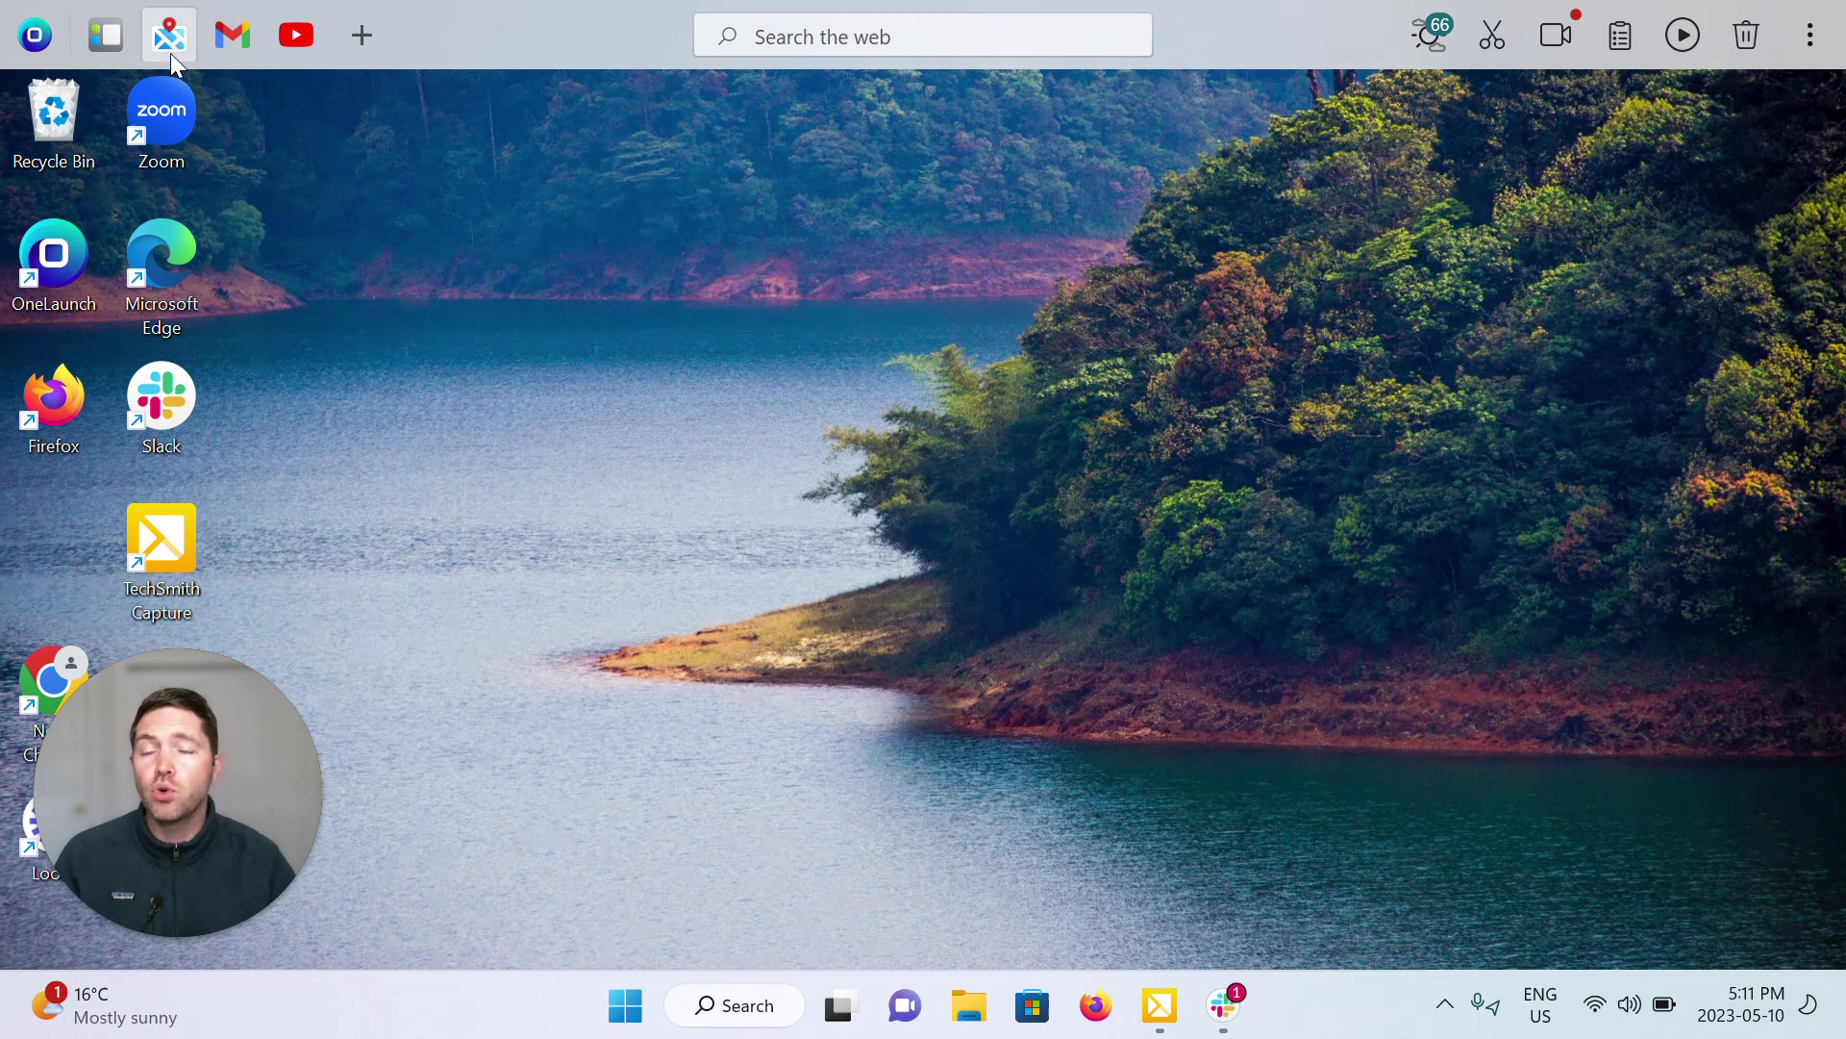
# Step: Show the Maps label and drag Maps into the first app slot
pyautogui.rightClick(176, 36)
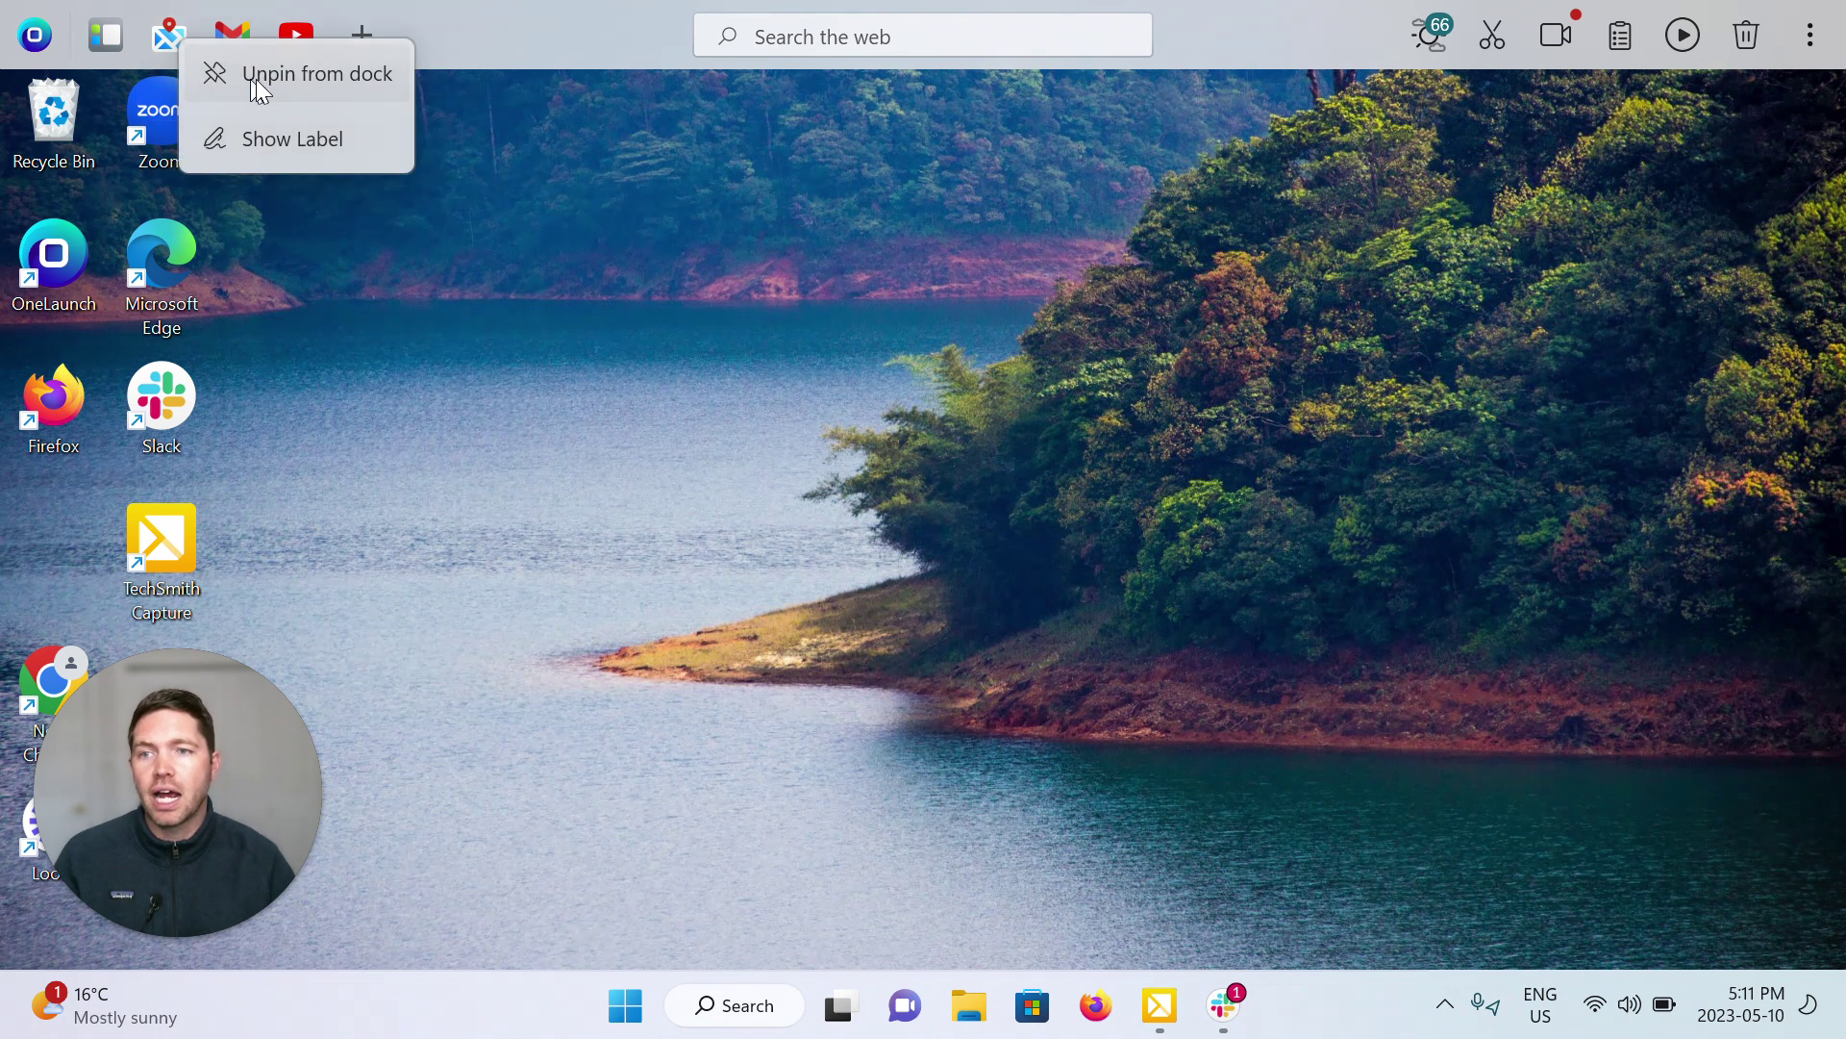
pyautogui.click(290, 145)
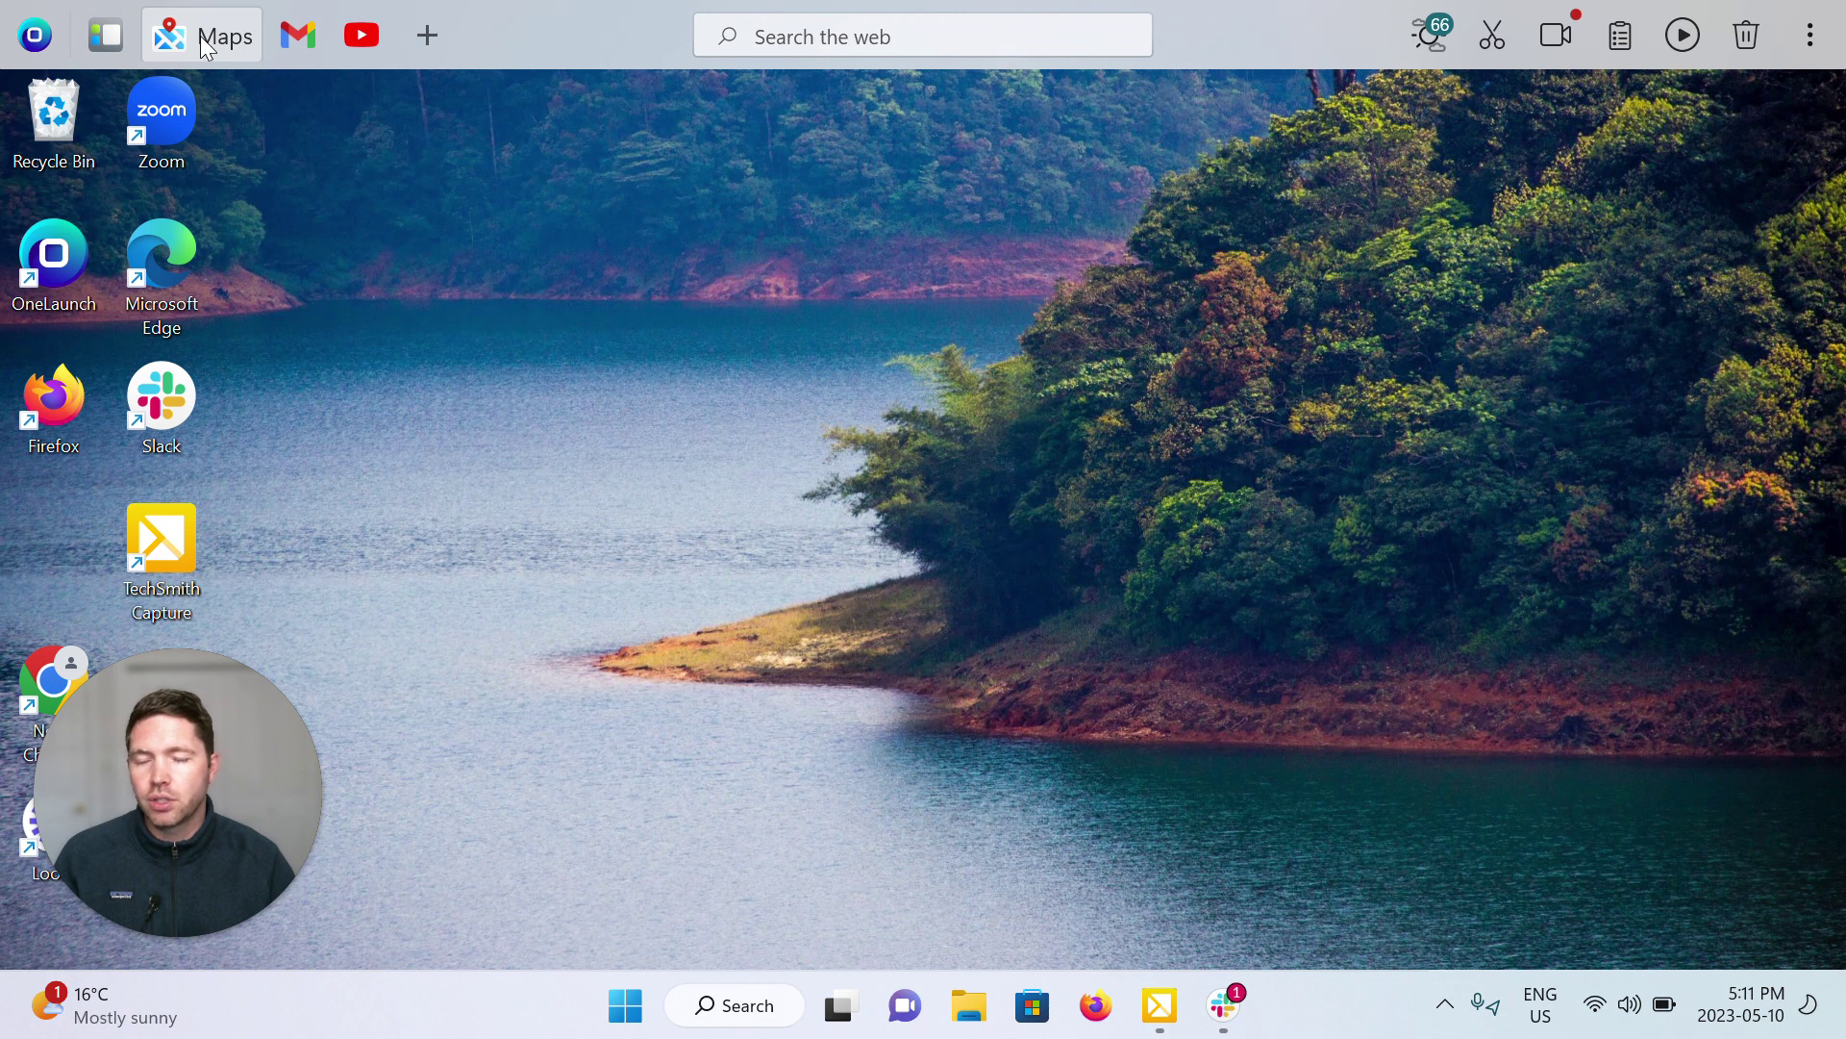
pyautogui.moveTo(200, 37); pyautogui.dragTo(104, 46)
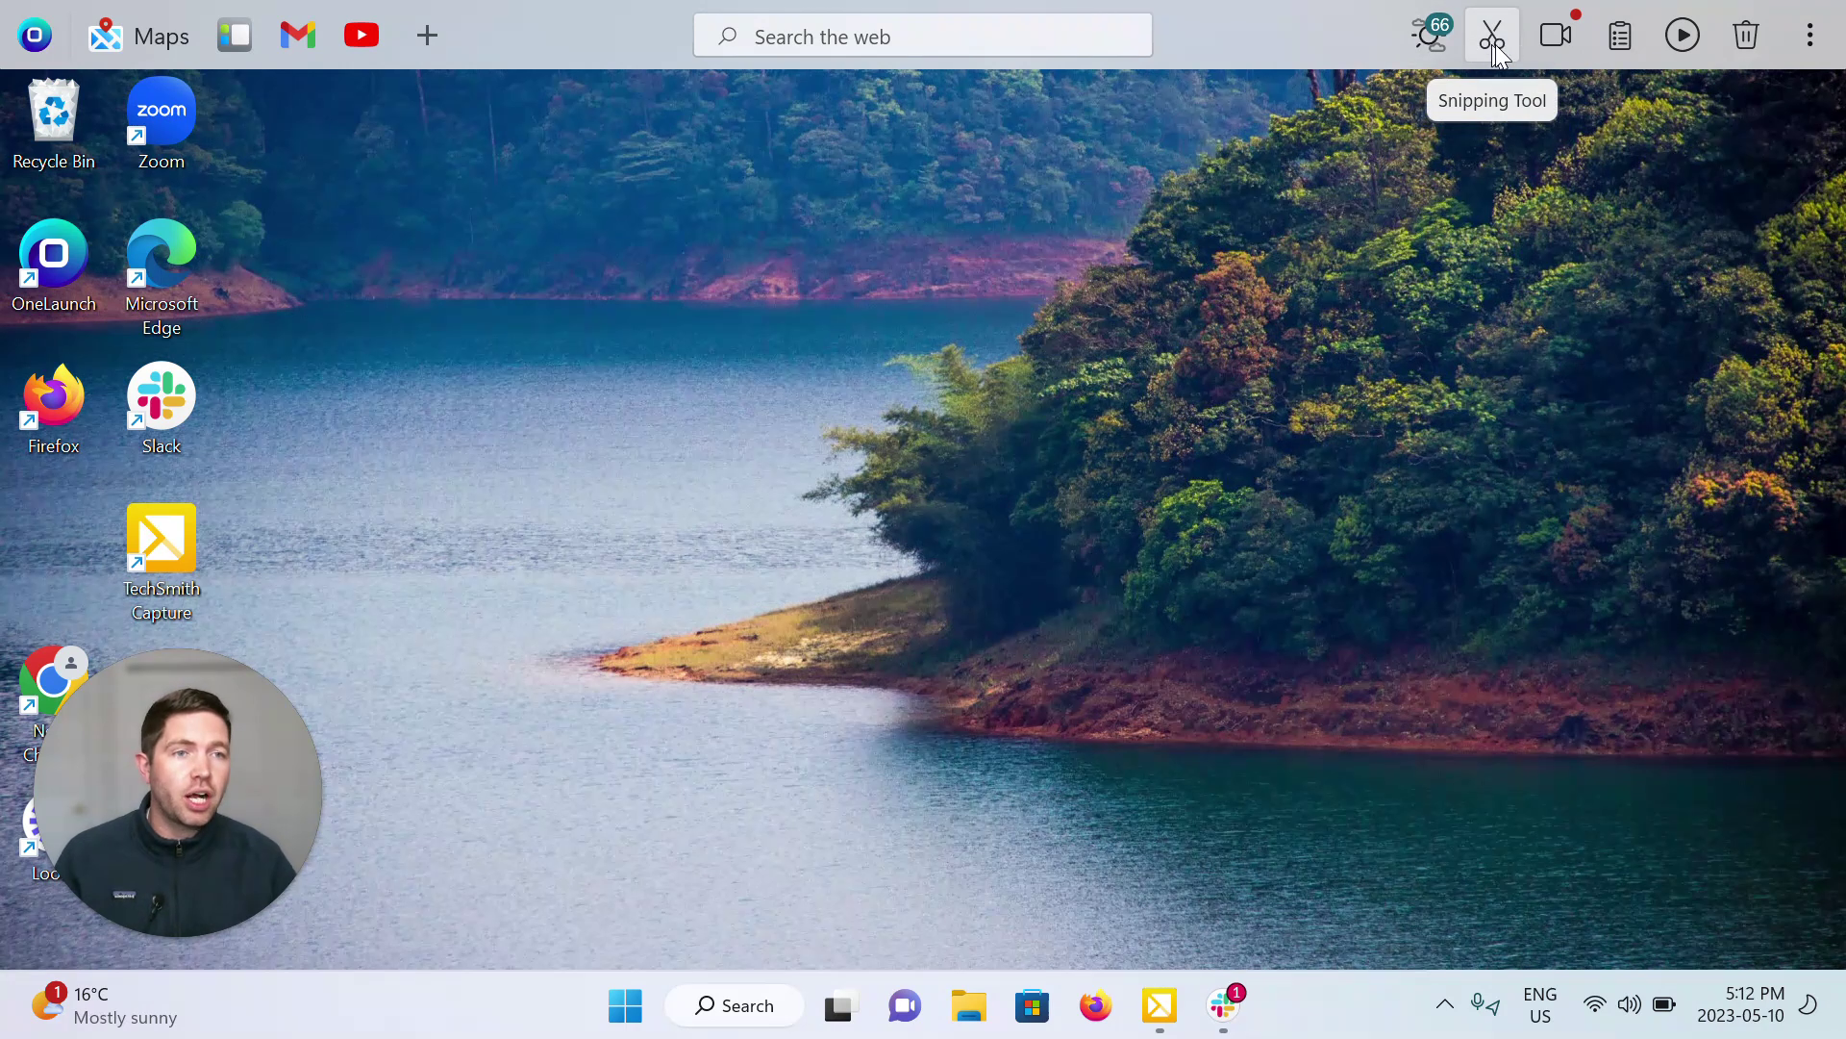
pyautogui.click(1548, 43)
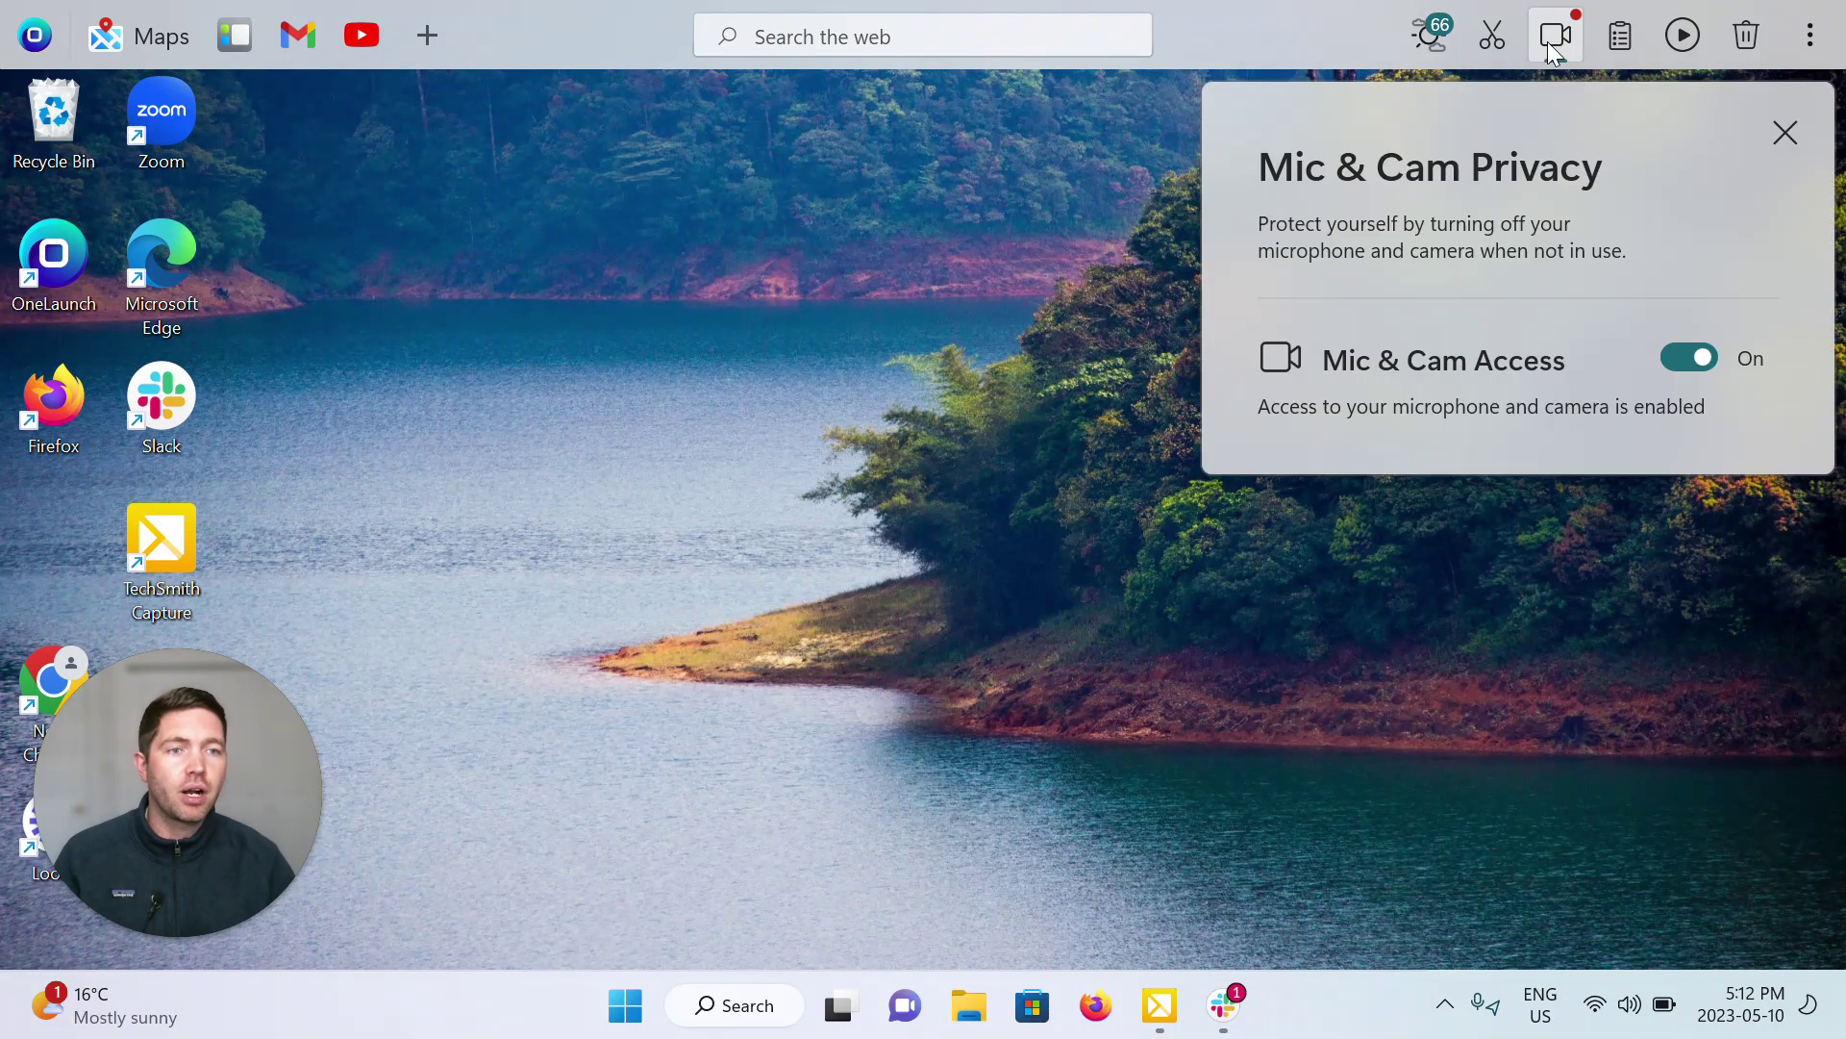
pyautogui.click(1617, 40)
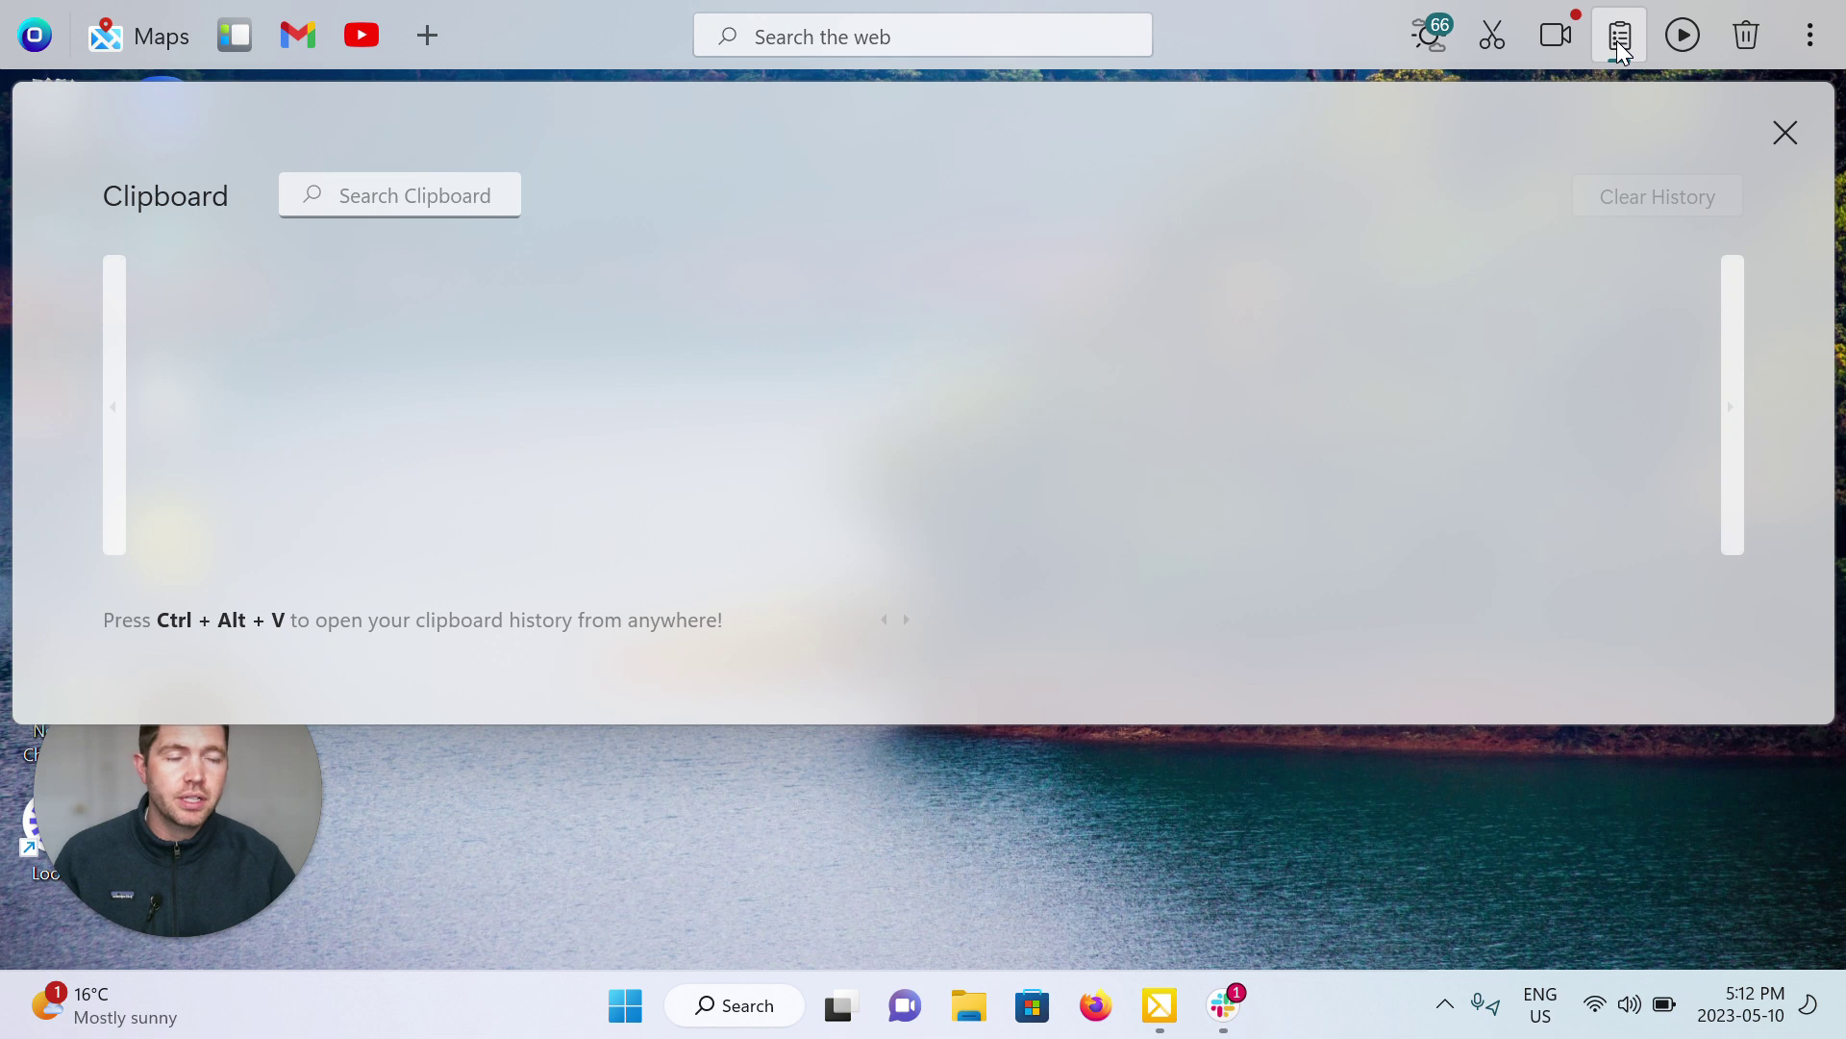
pyautogui.click(1685, 38)
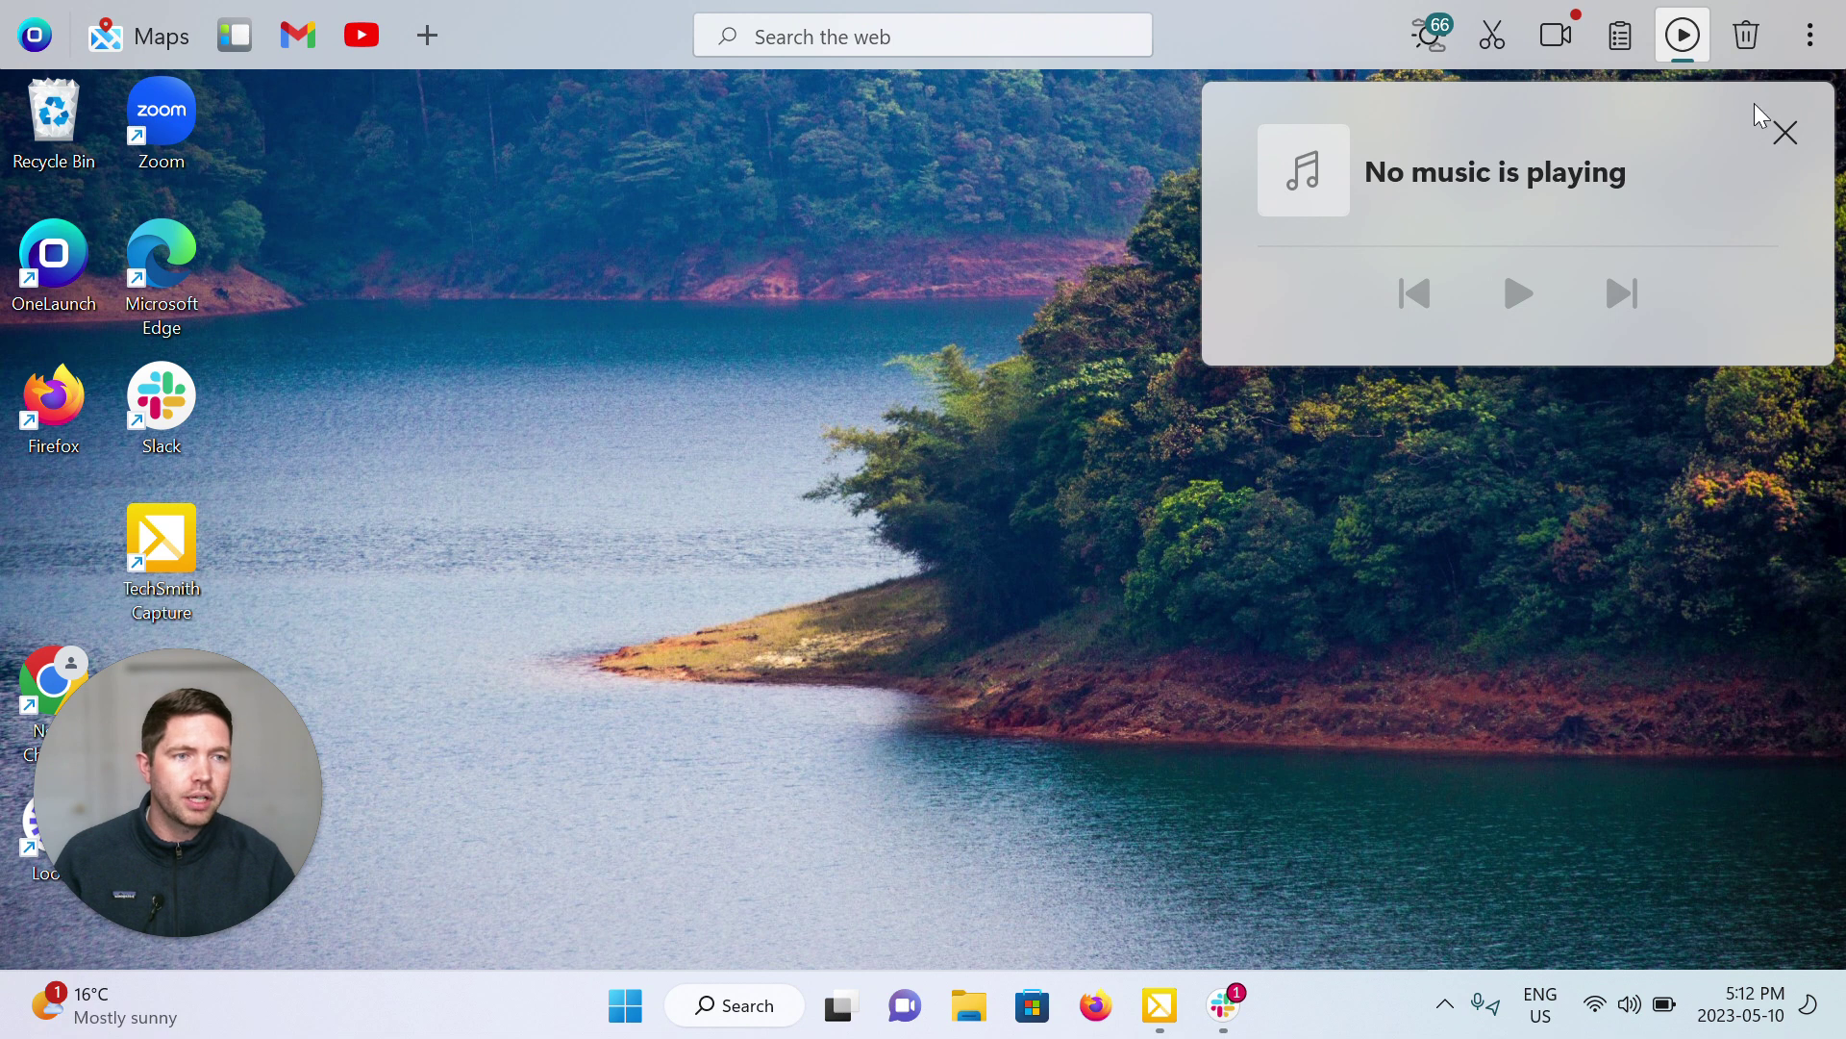
pyautogui.click(1781, 131)
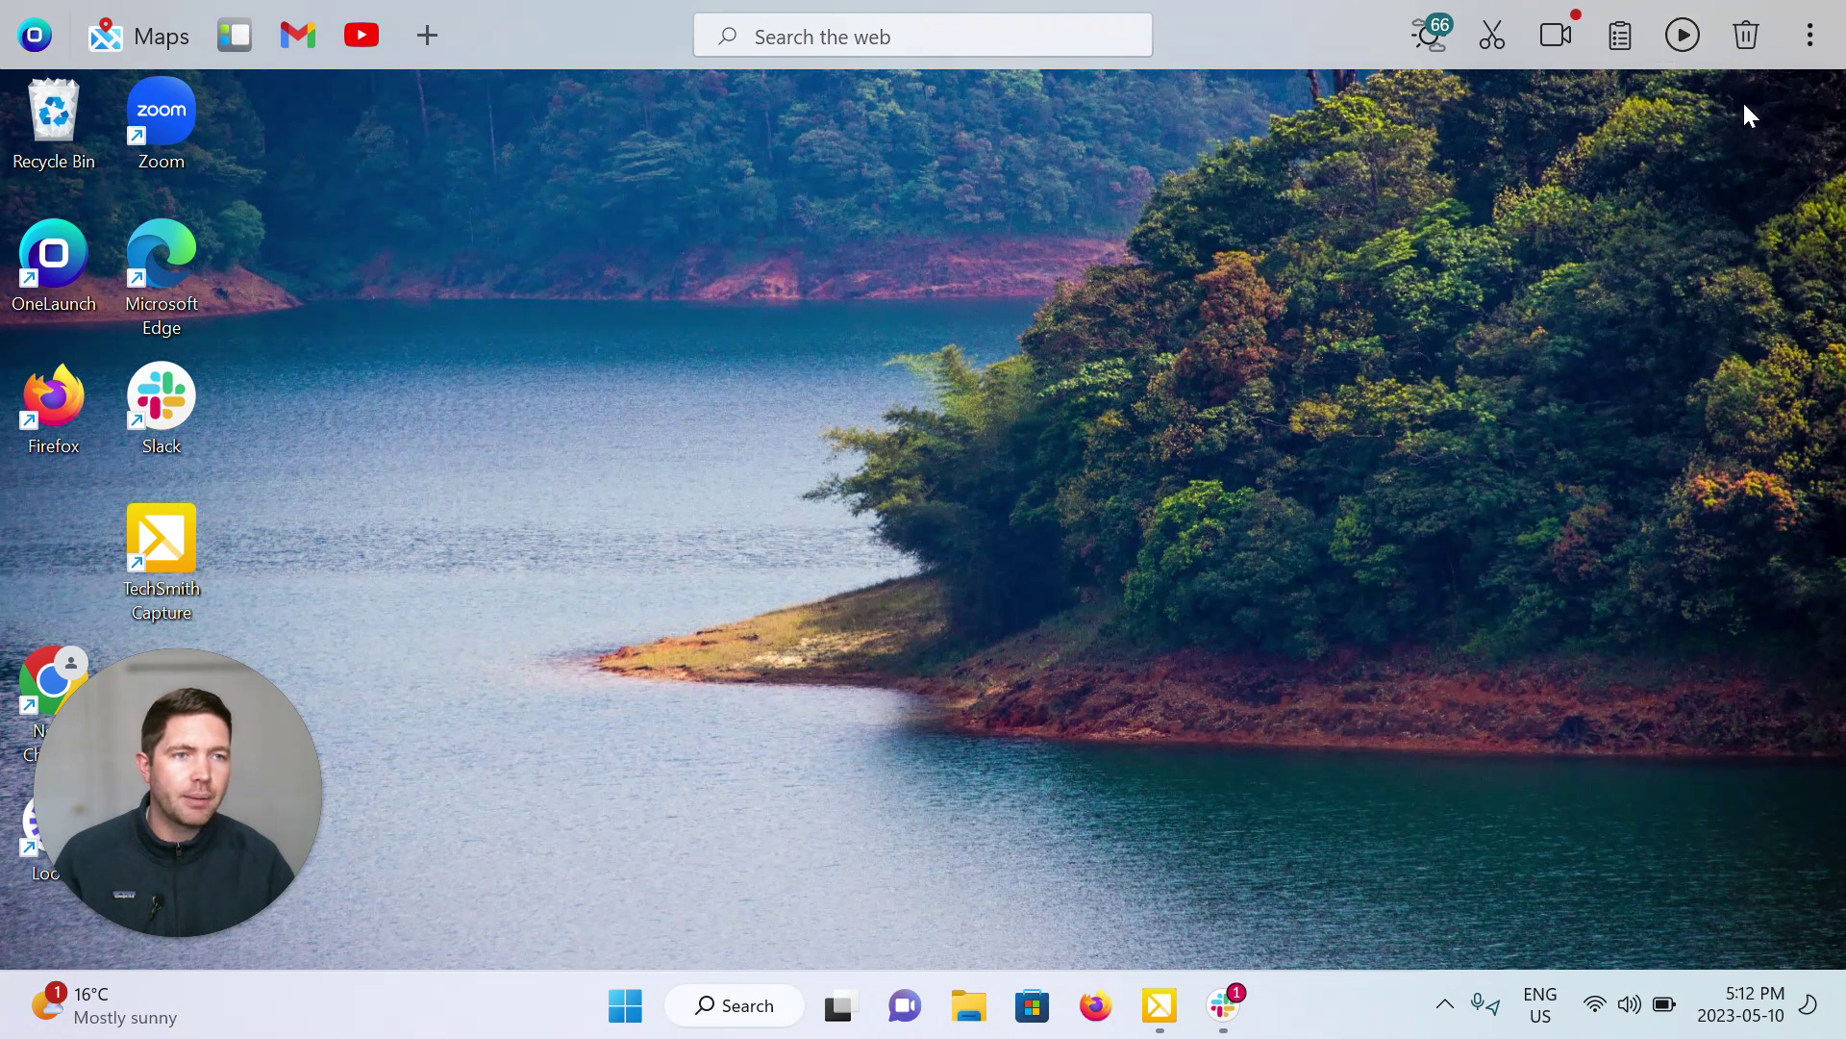
# Step: Hide Media Control, Snipping Tool and Clipboard History from the dock
pyautogui.rightClick(1687, 48)
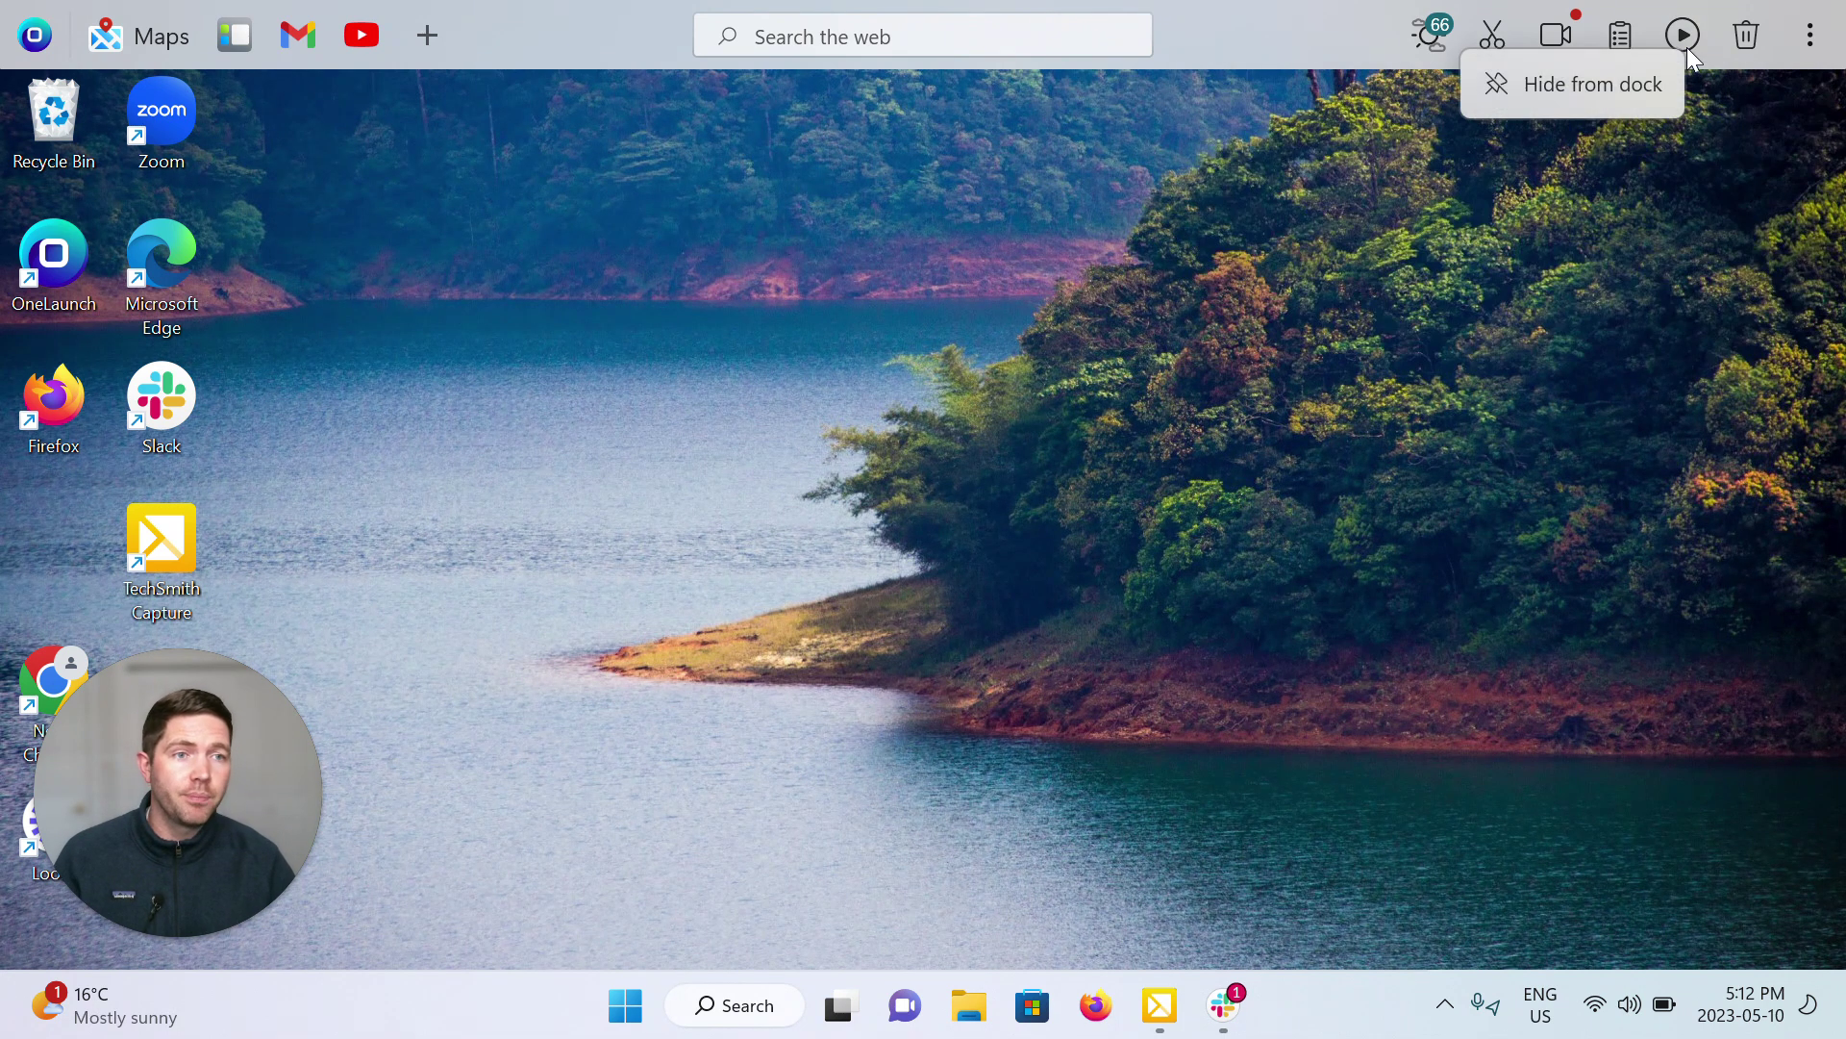
pyautogui.click(1602, 84)
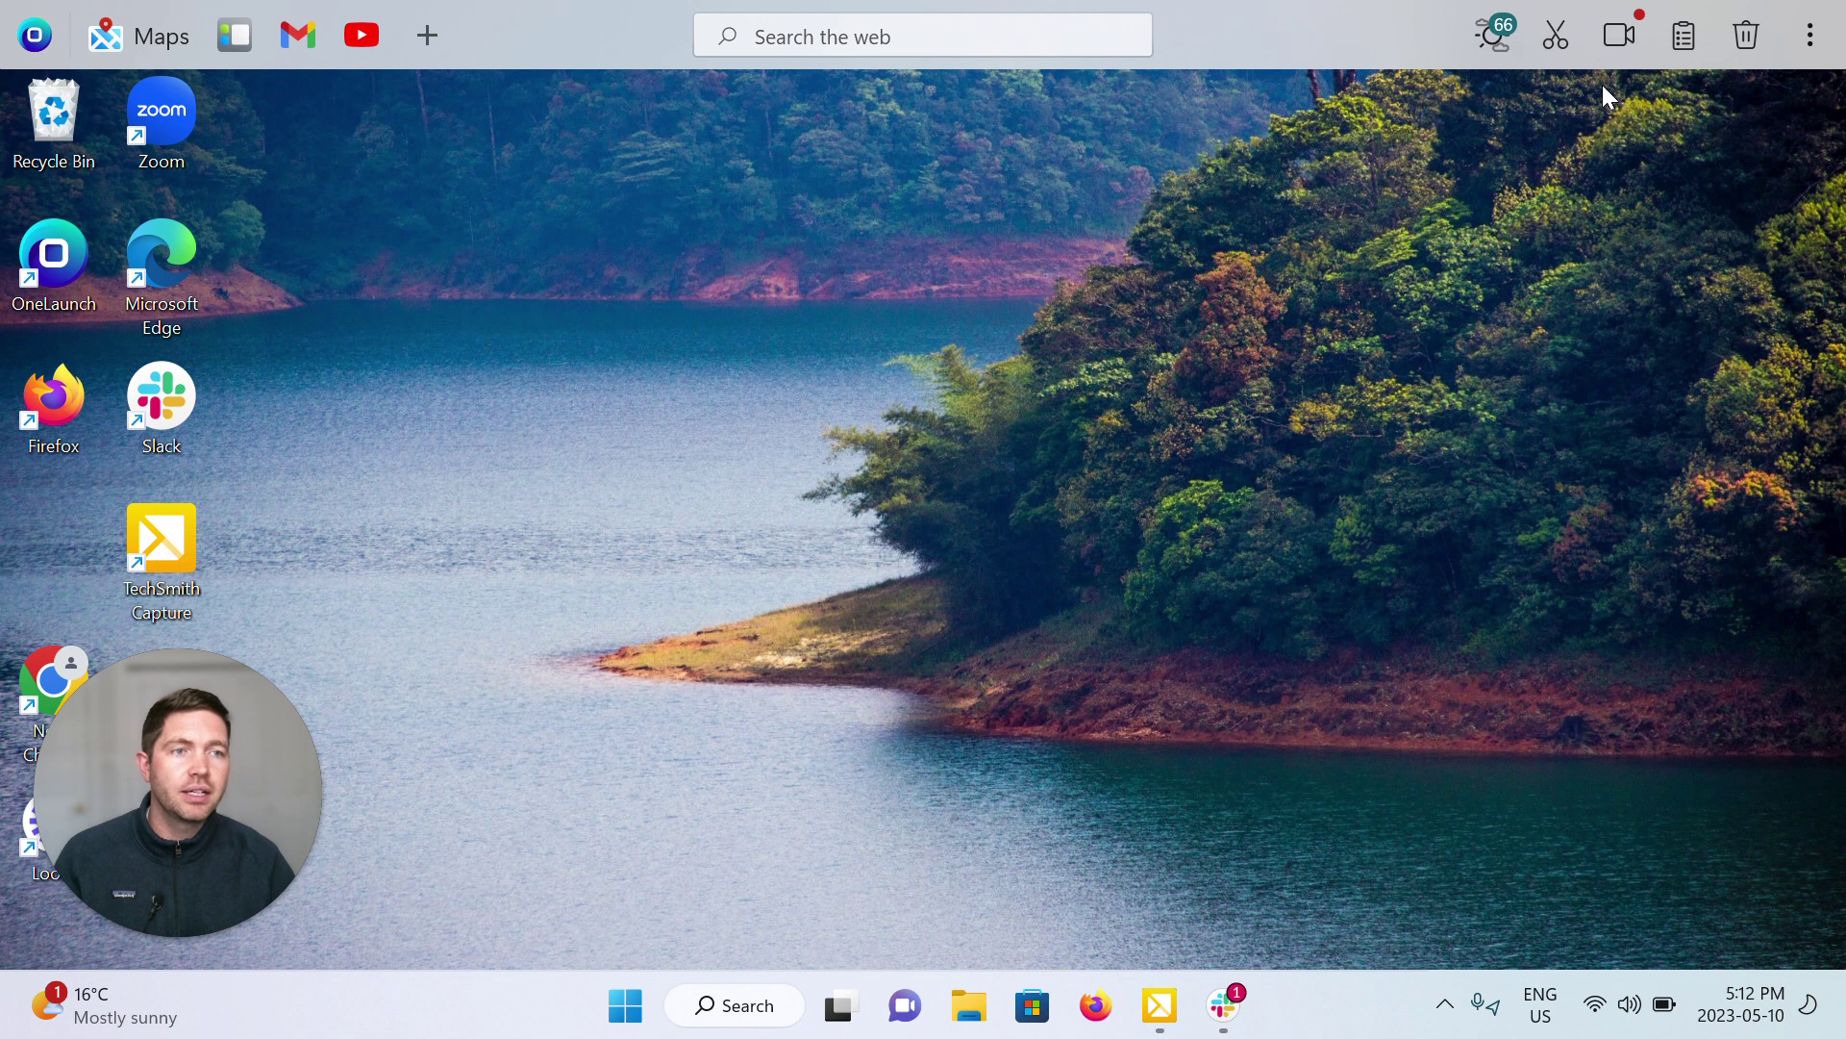
pyautogui.rightClick(1550, 42)
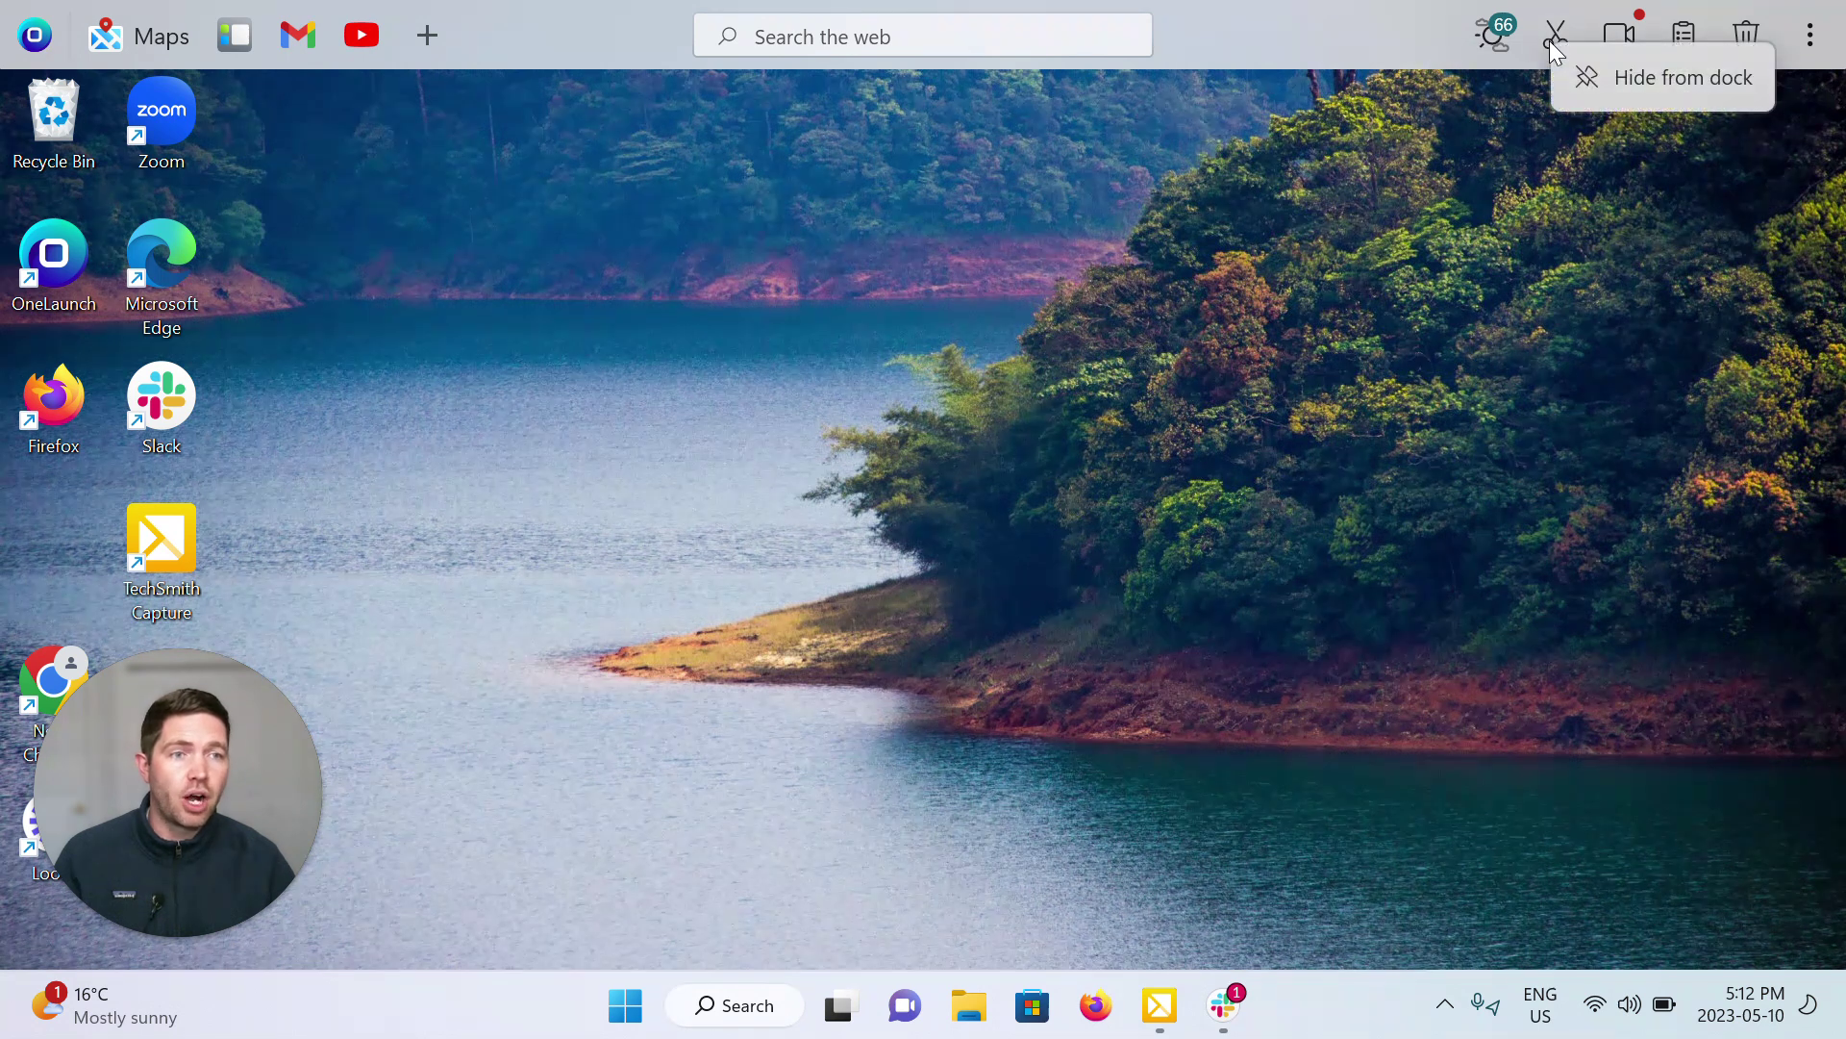
pyautogui.click(1680, 75)
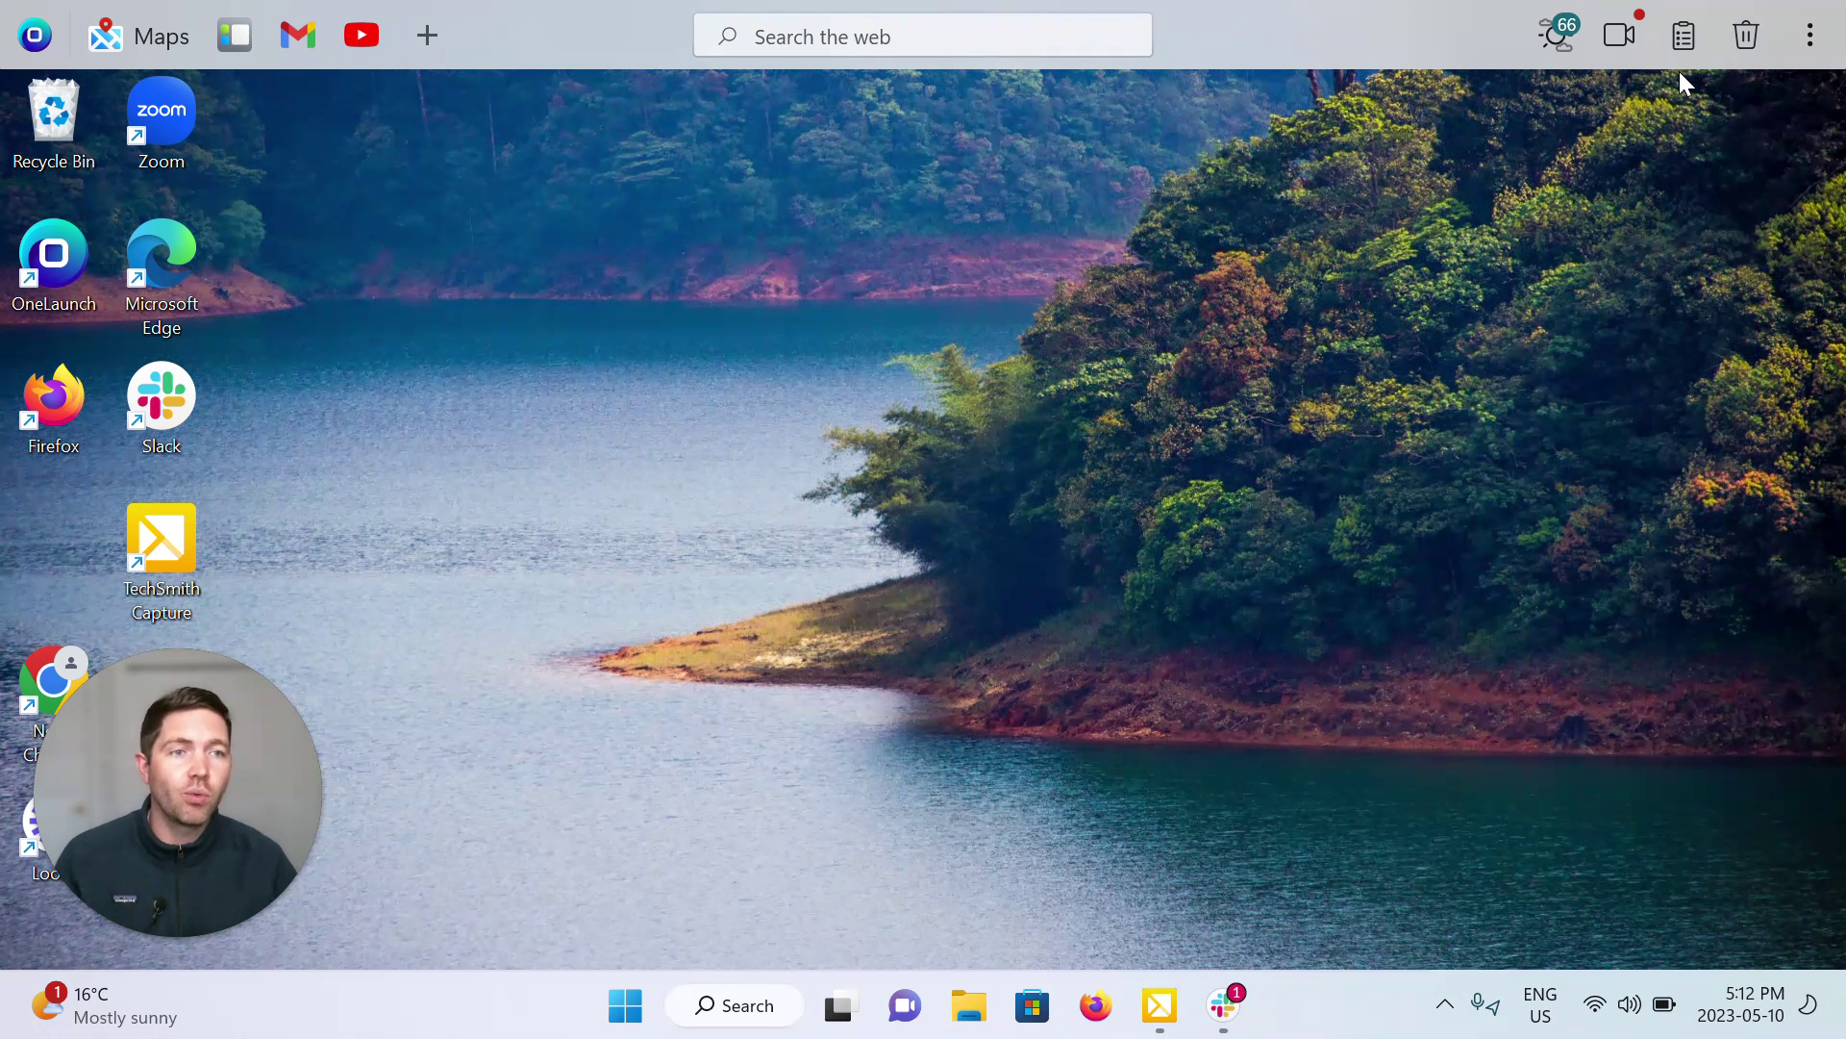
pyautogui.rightClick(1685, 33)
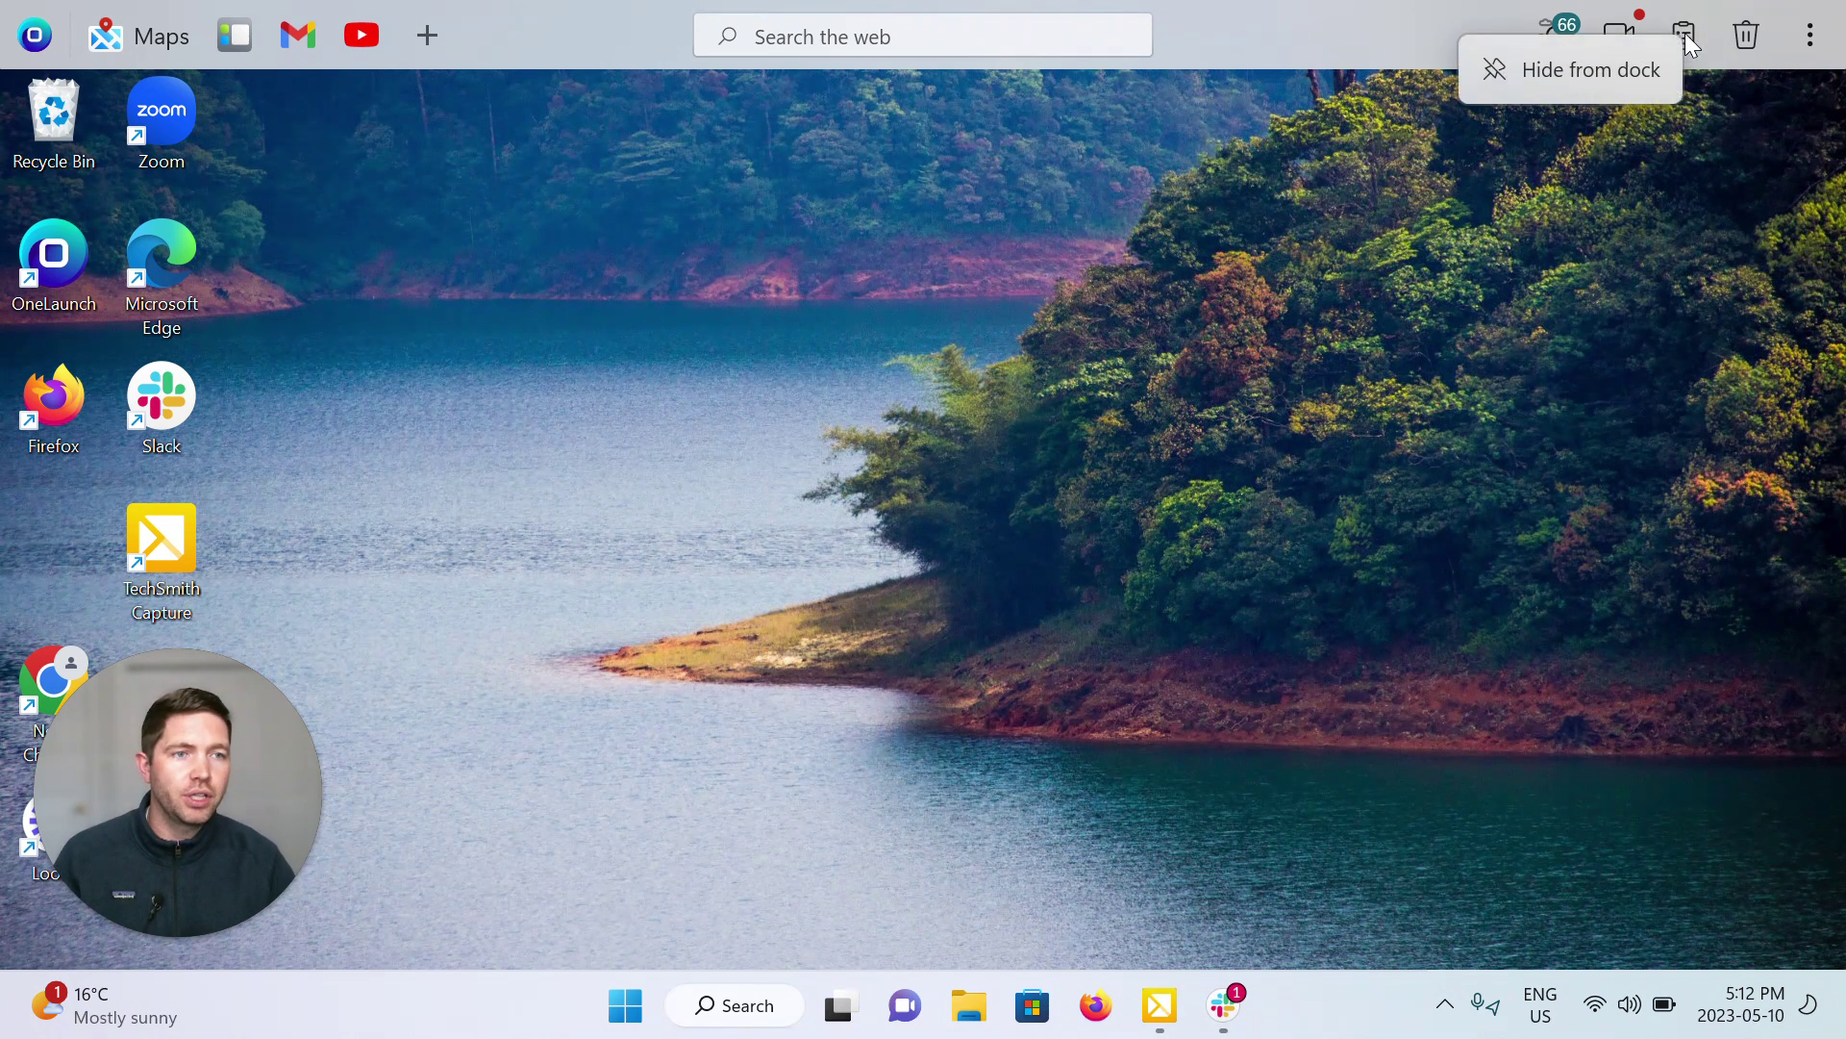
pyautogui.click(1637, 67)
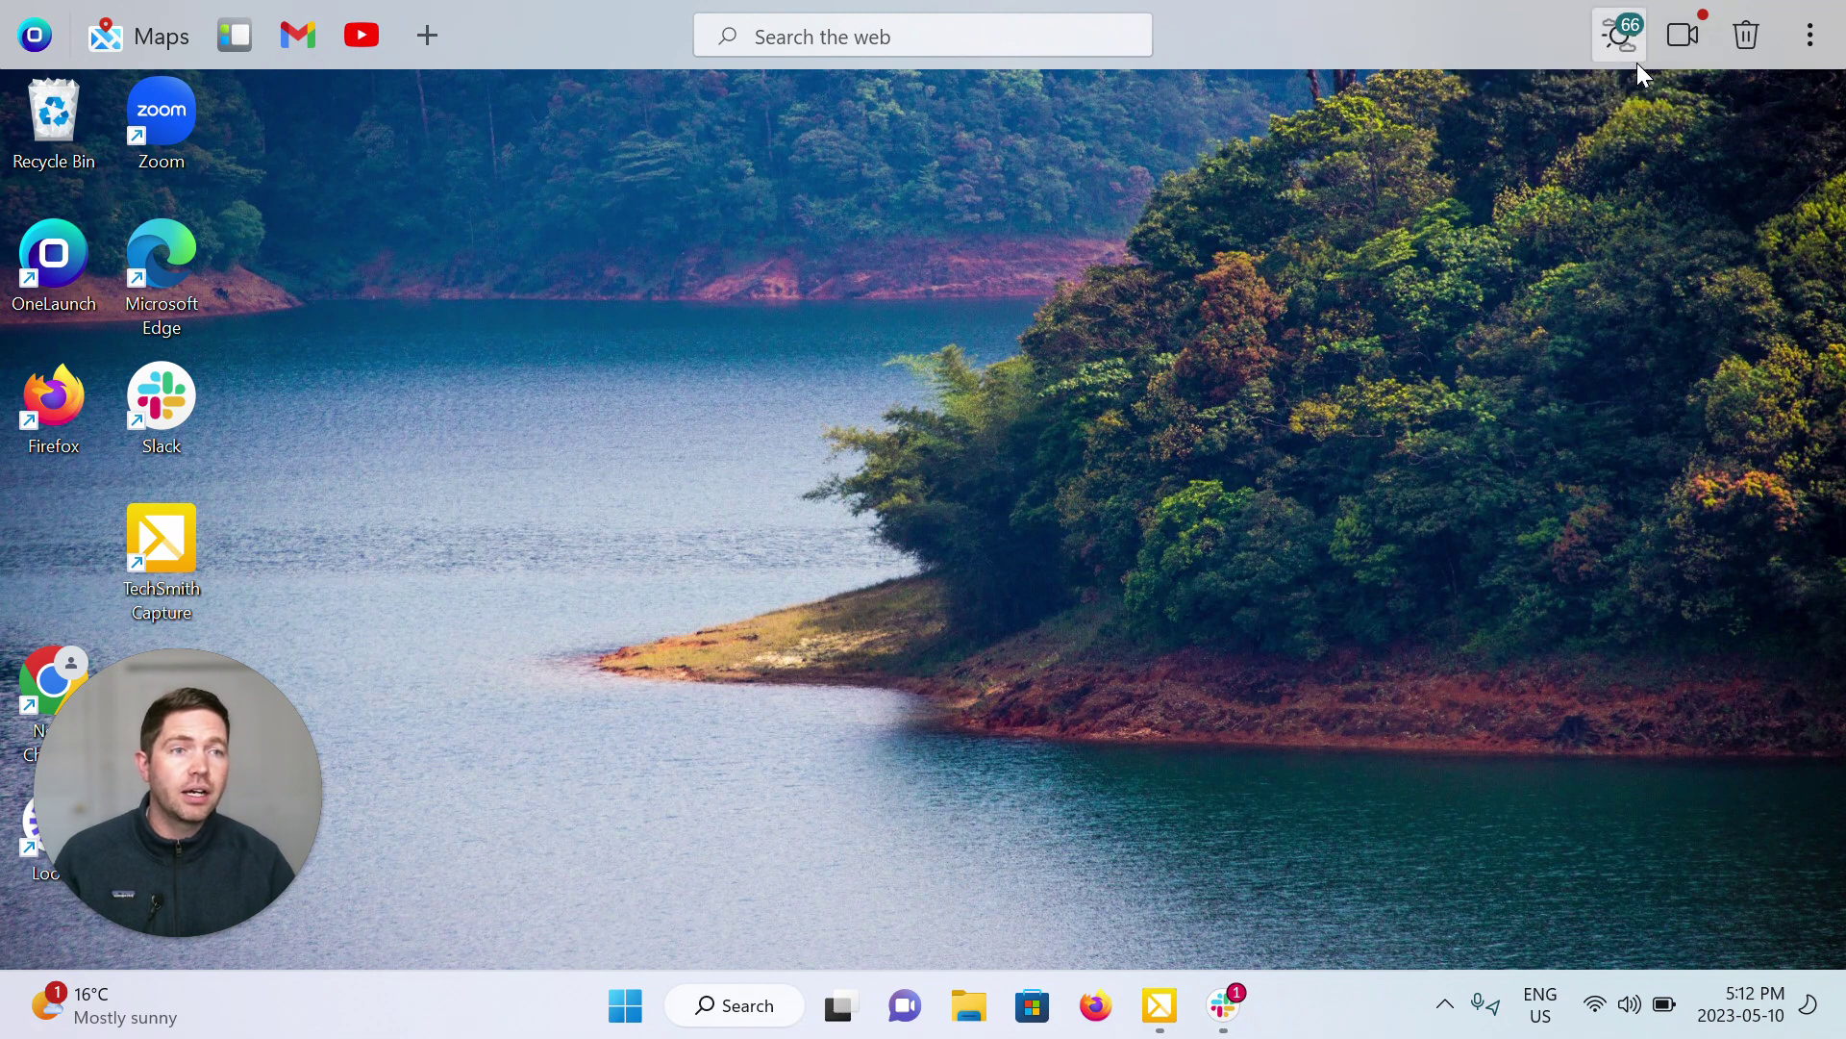
pyautogui.click(1808, 48)
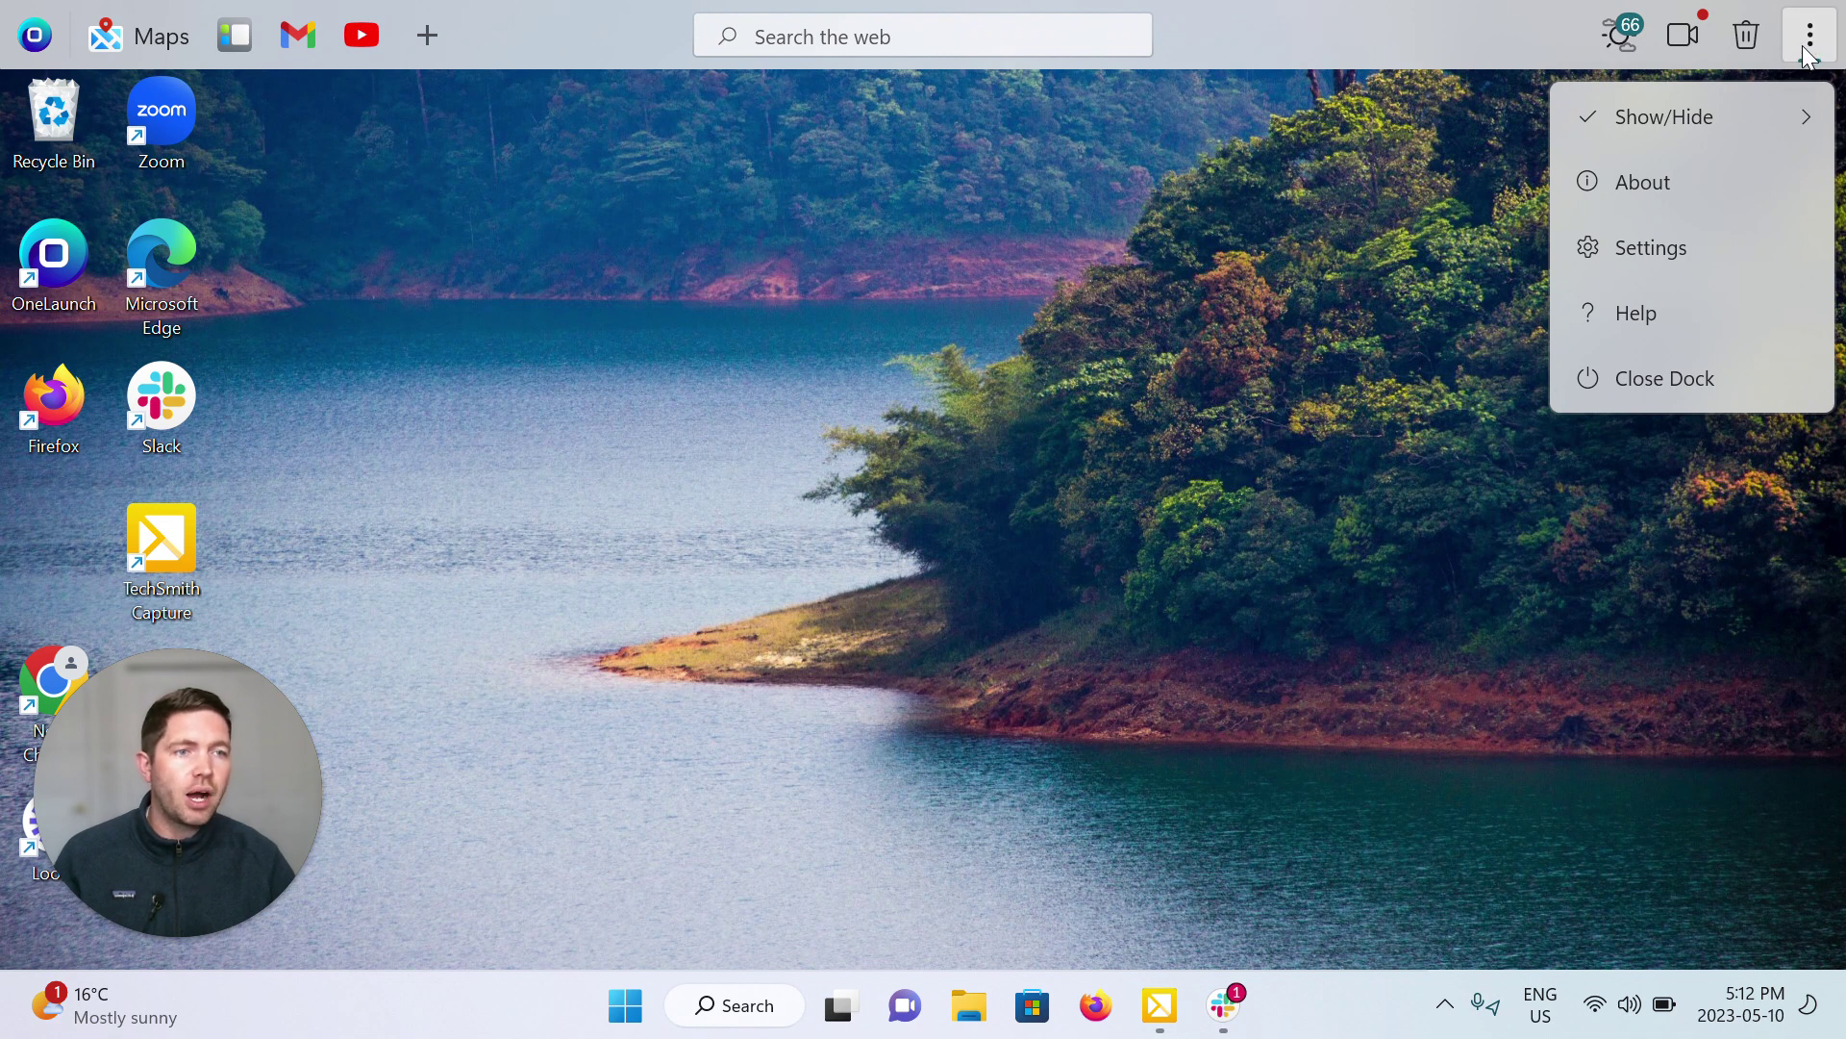
# Step: In Show/Hide, uncheck Apps, Weather, Privacy and Recycle Bin
pyautogui.click(1764, 125)
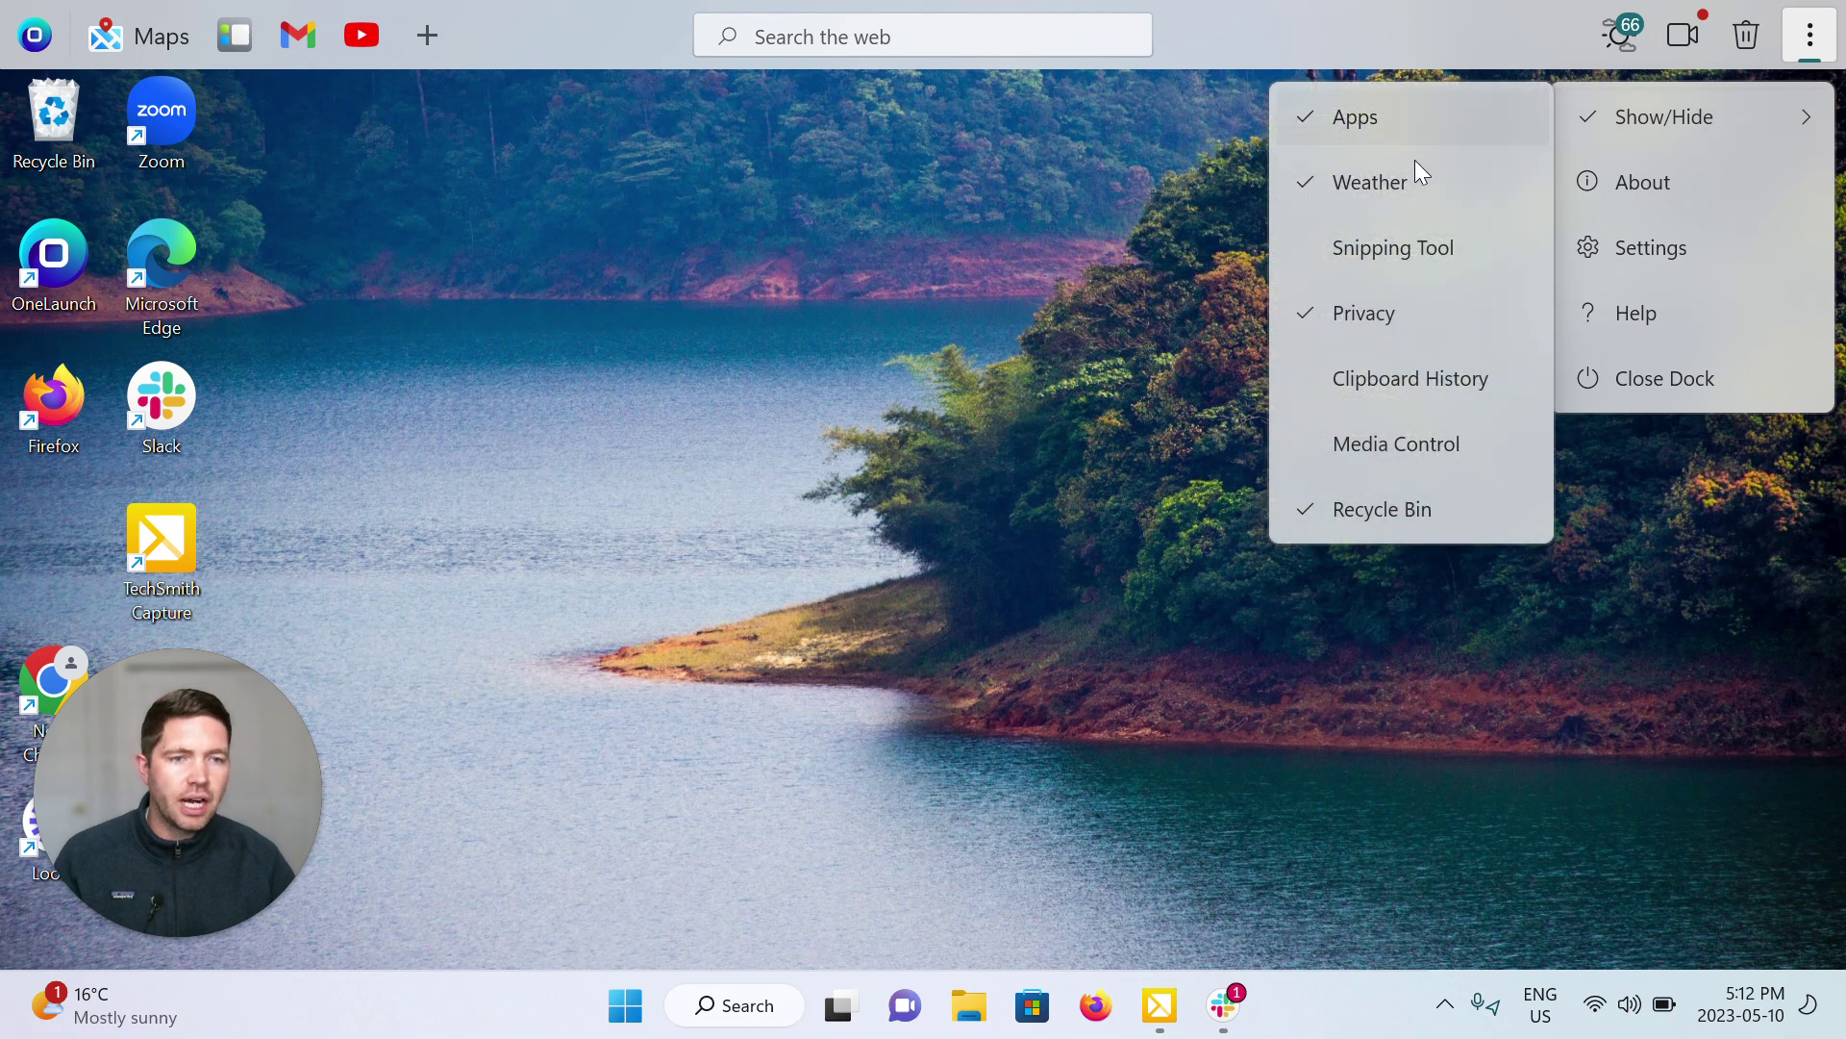
pyautogui.click(1394, 114)
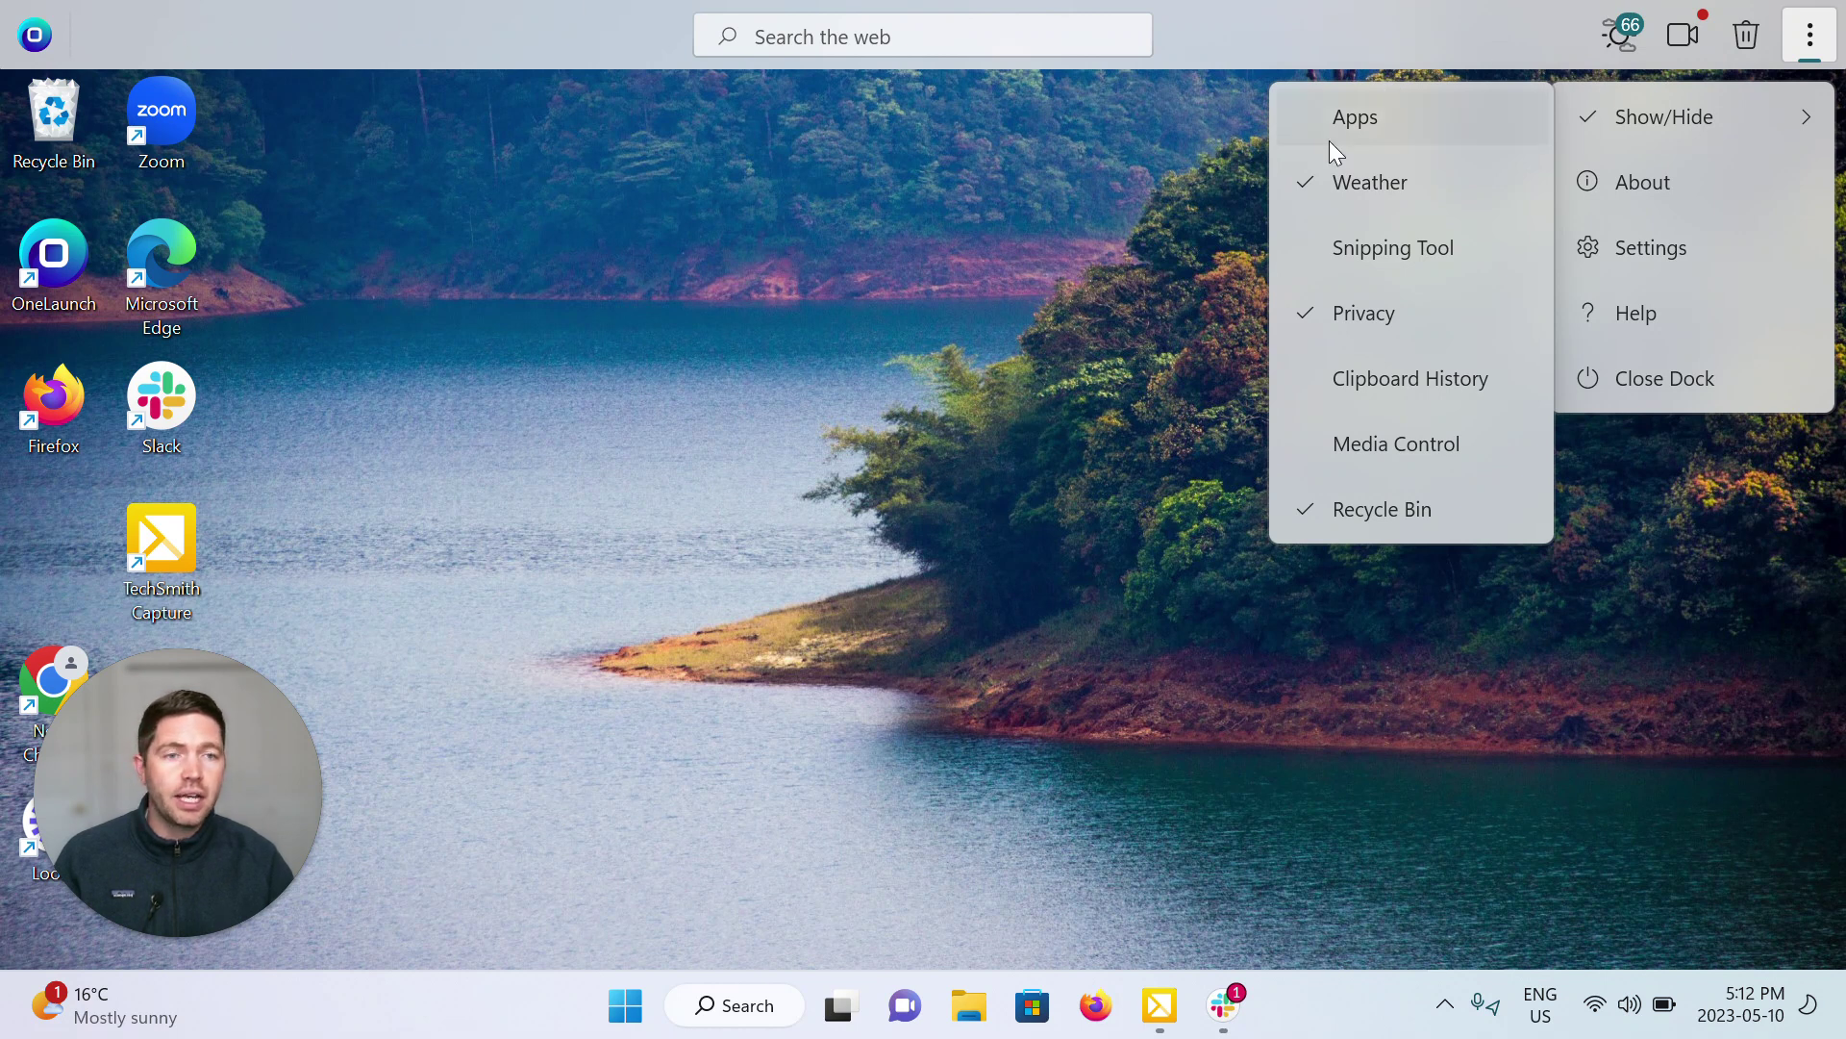
pyautogui.click(1412, 115)
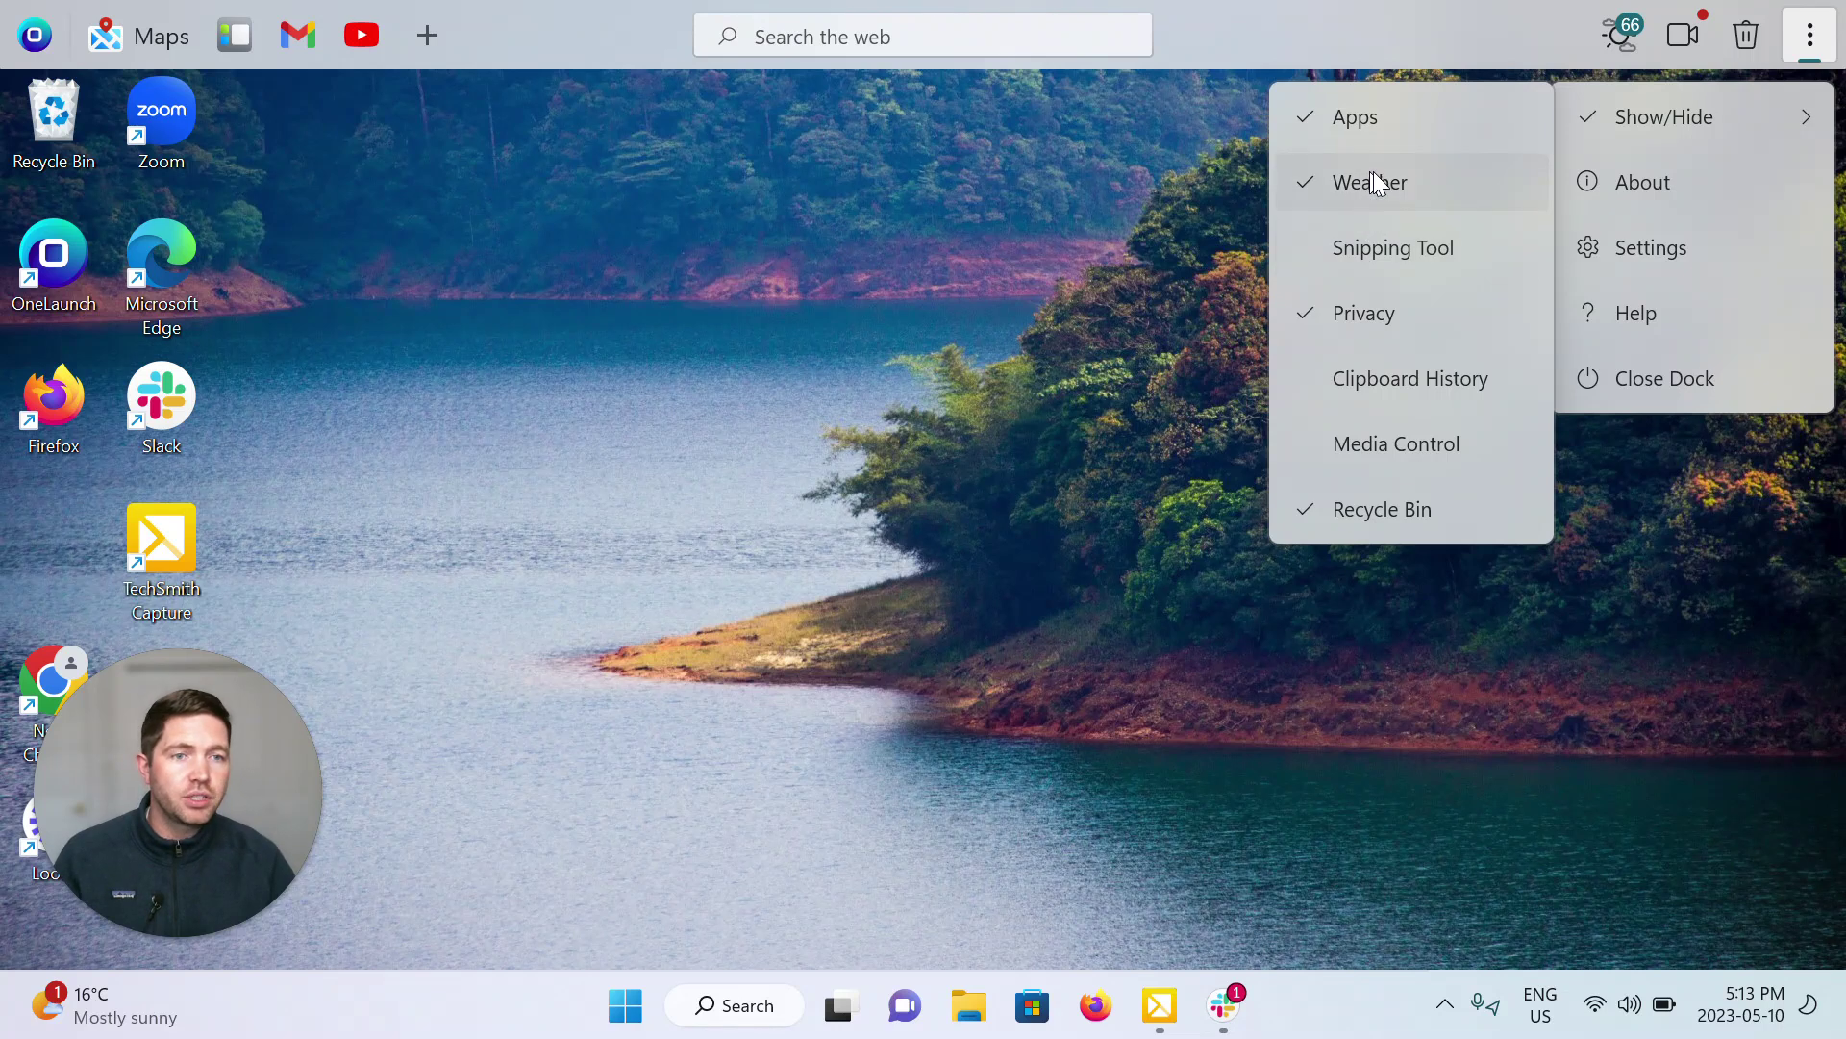
pyautogui.click(1400, 113)
pyautogui.click(1400, 175)
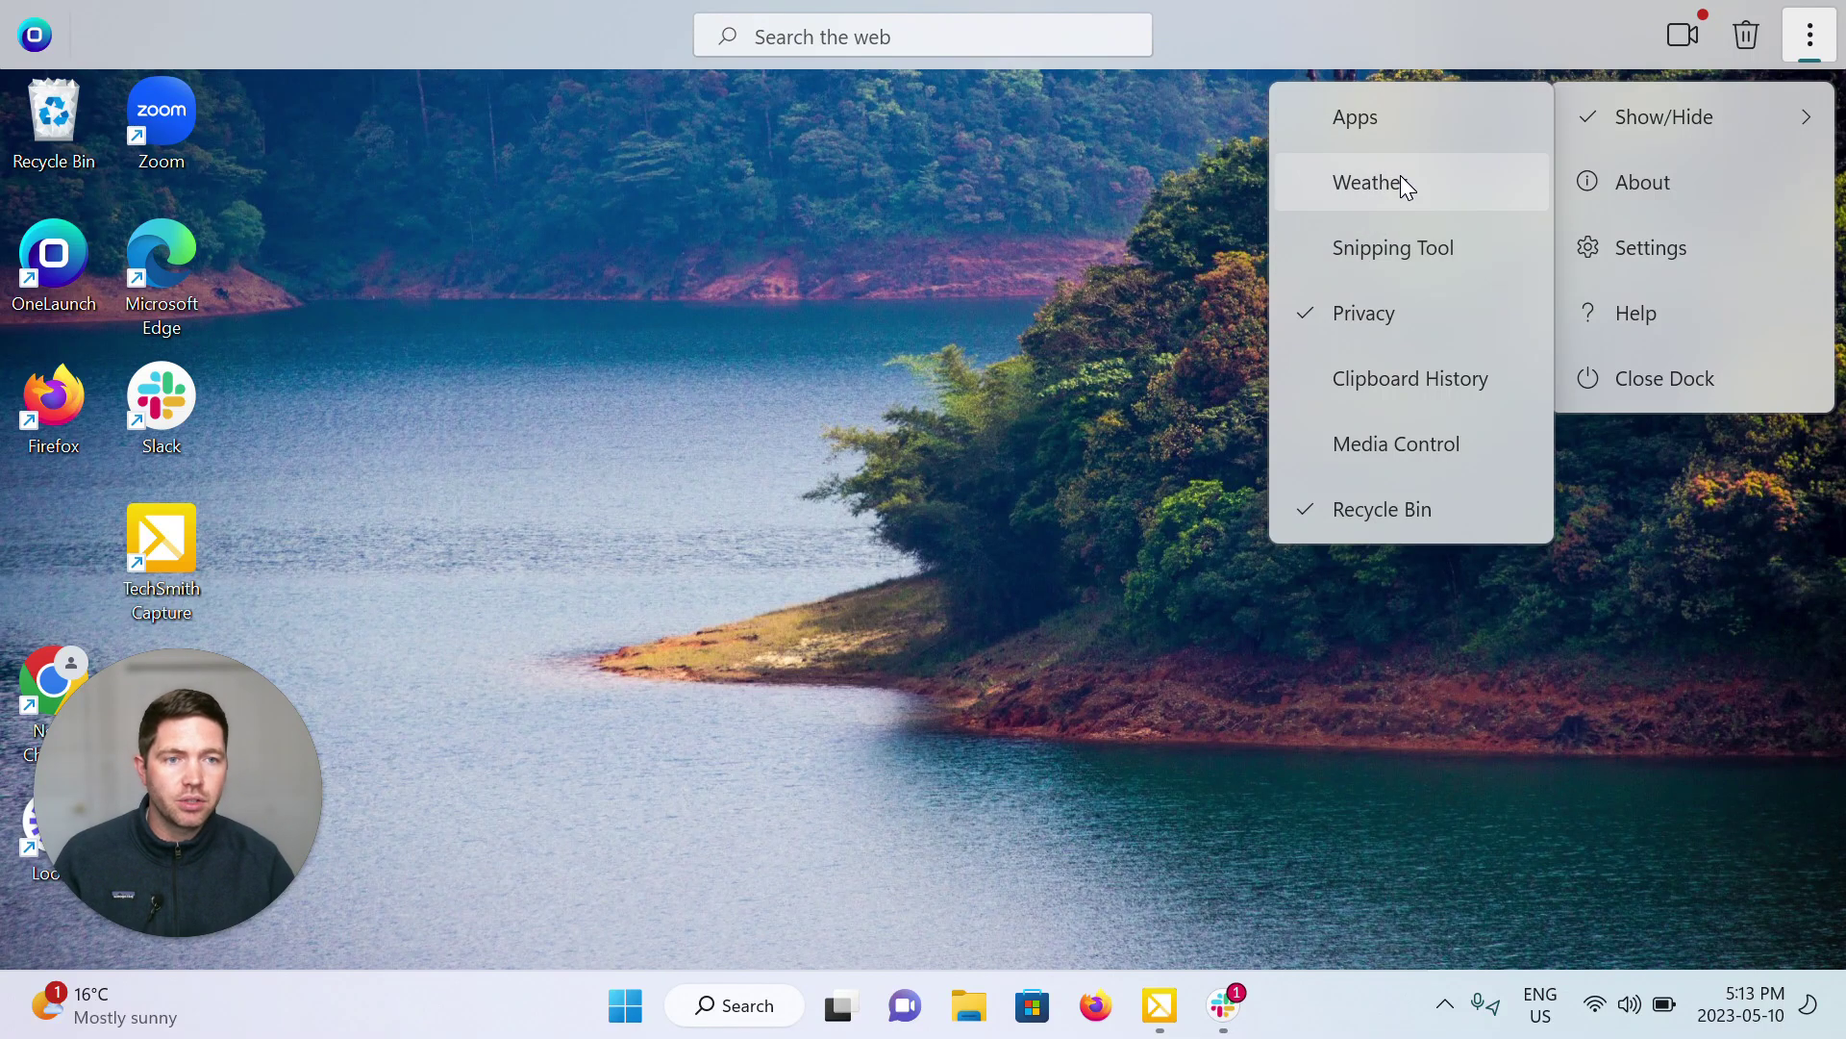
pyautogui.click(1421, 320)
pyautogui.click(1433, 506)
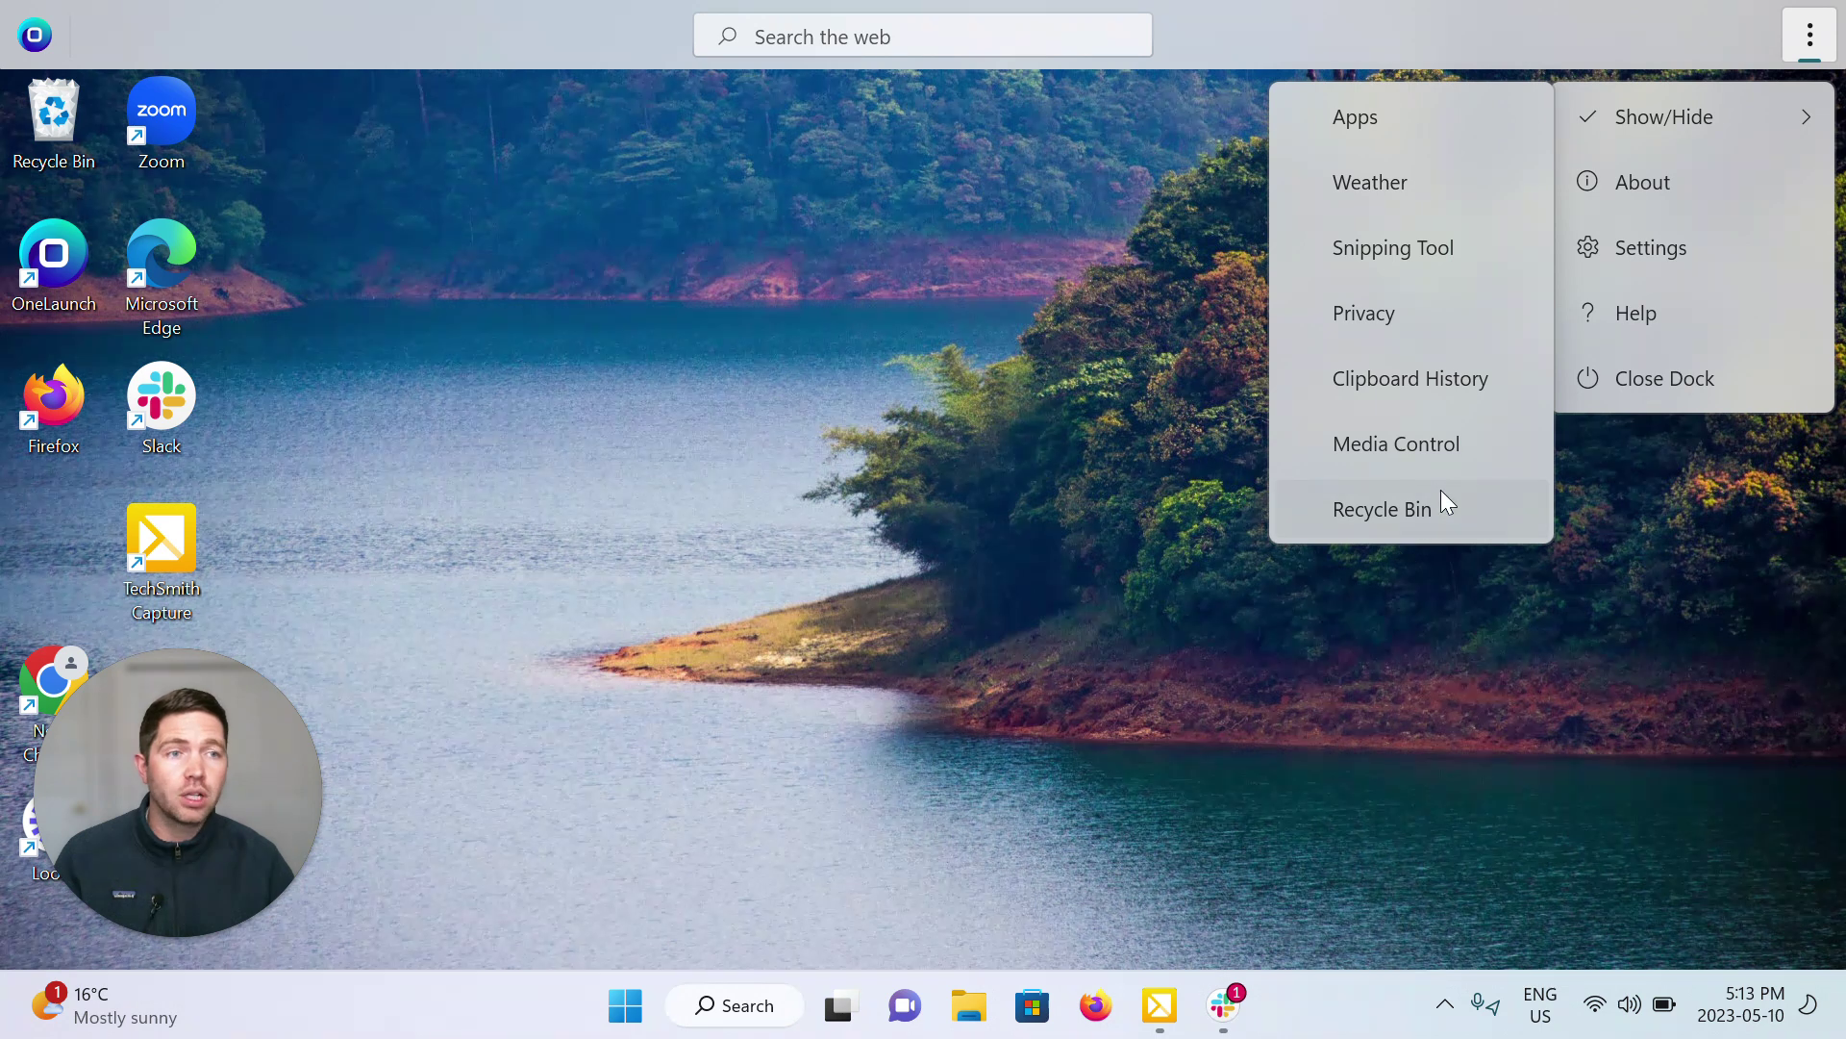
# Step: Close the dock menu and try expanding the remaining web search bar
pyautogui.click(1017, 410)
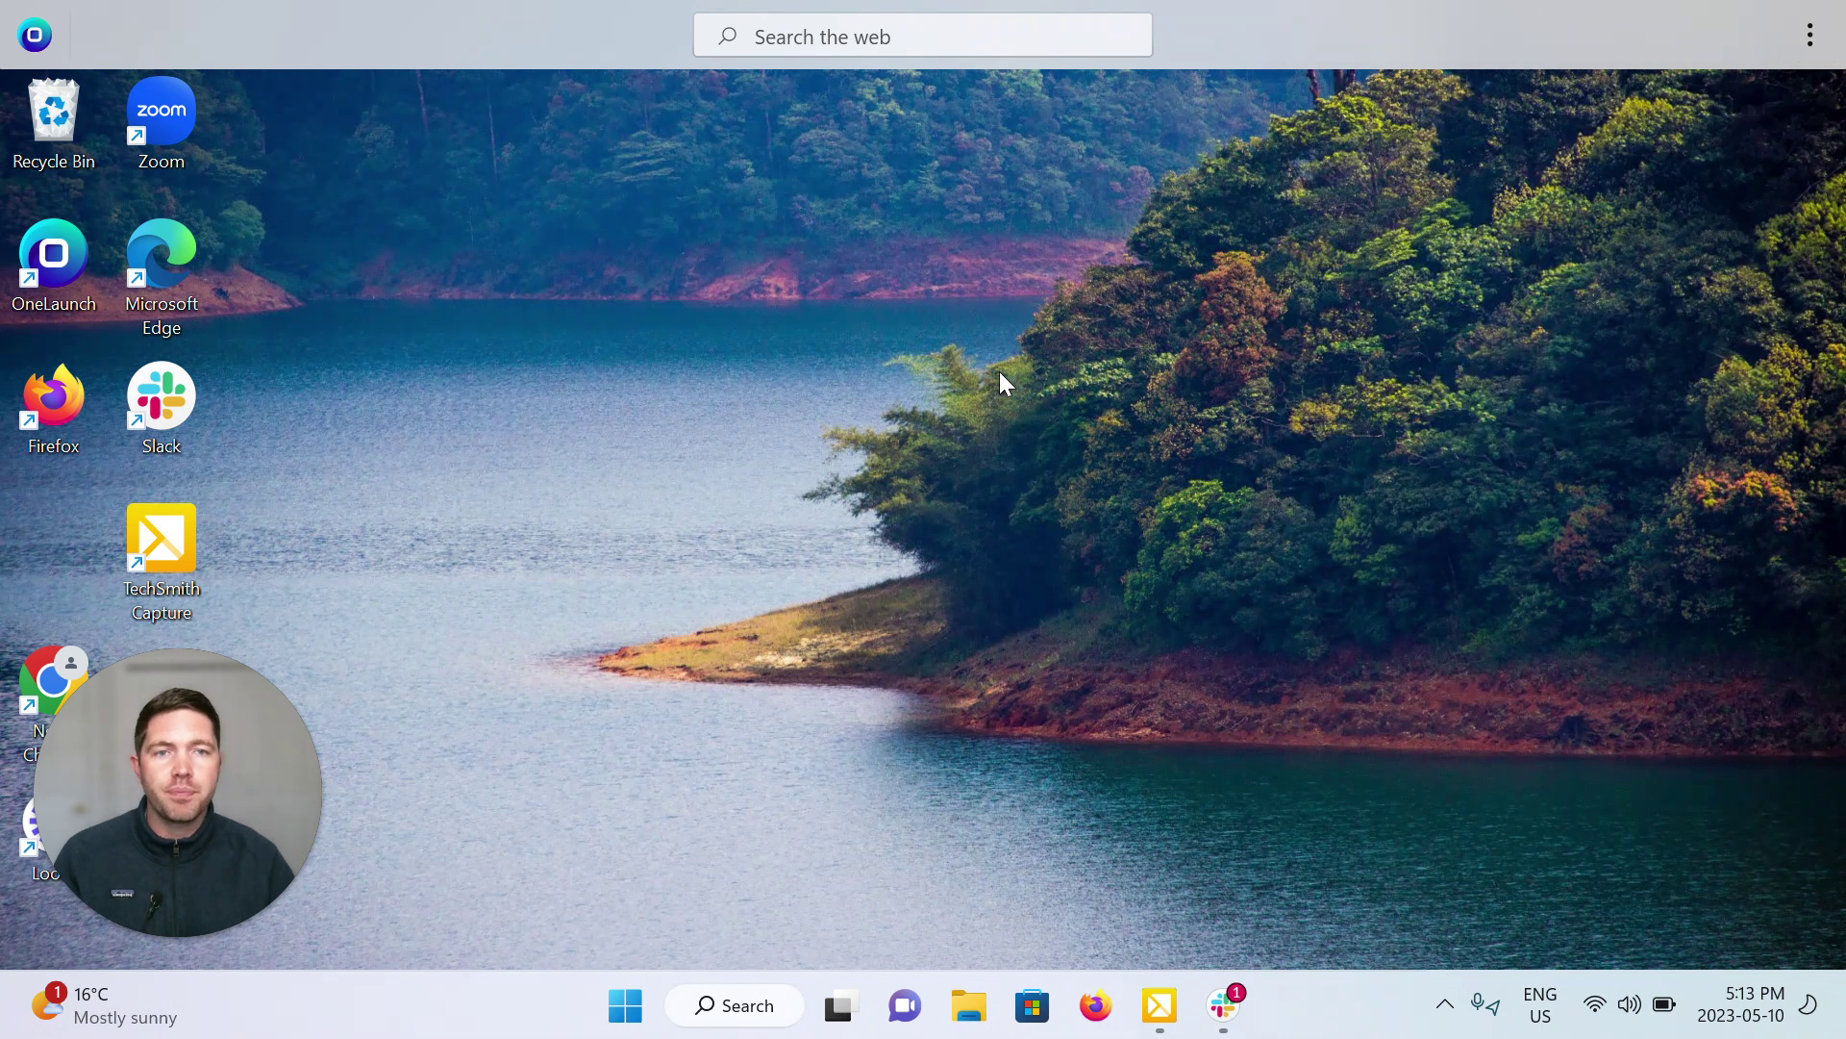
pyautogui.click(923, 36)
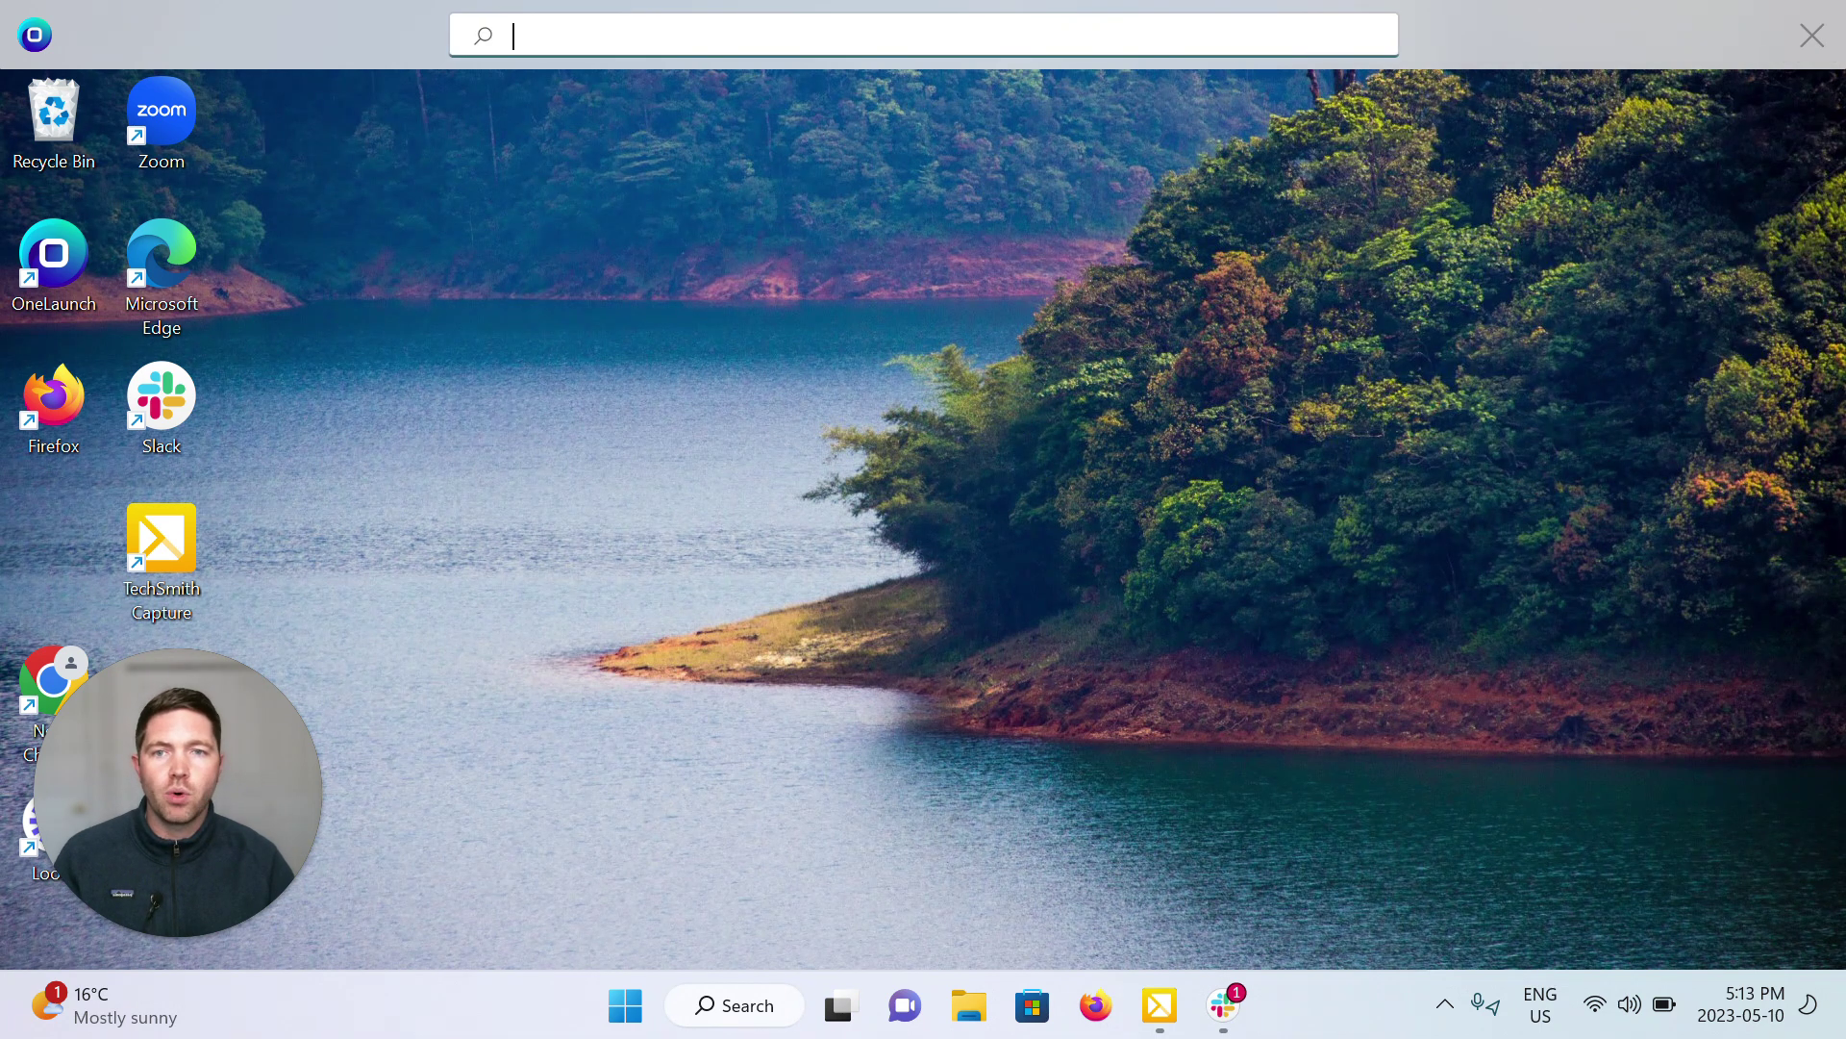
pyautogui.click(938, 147)
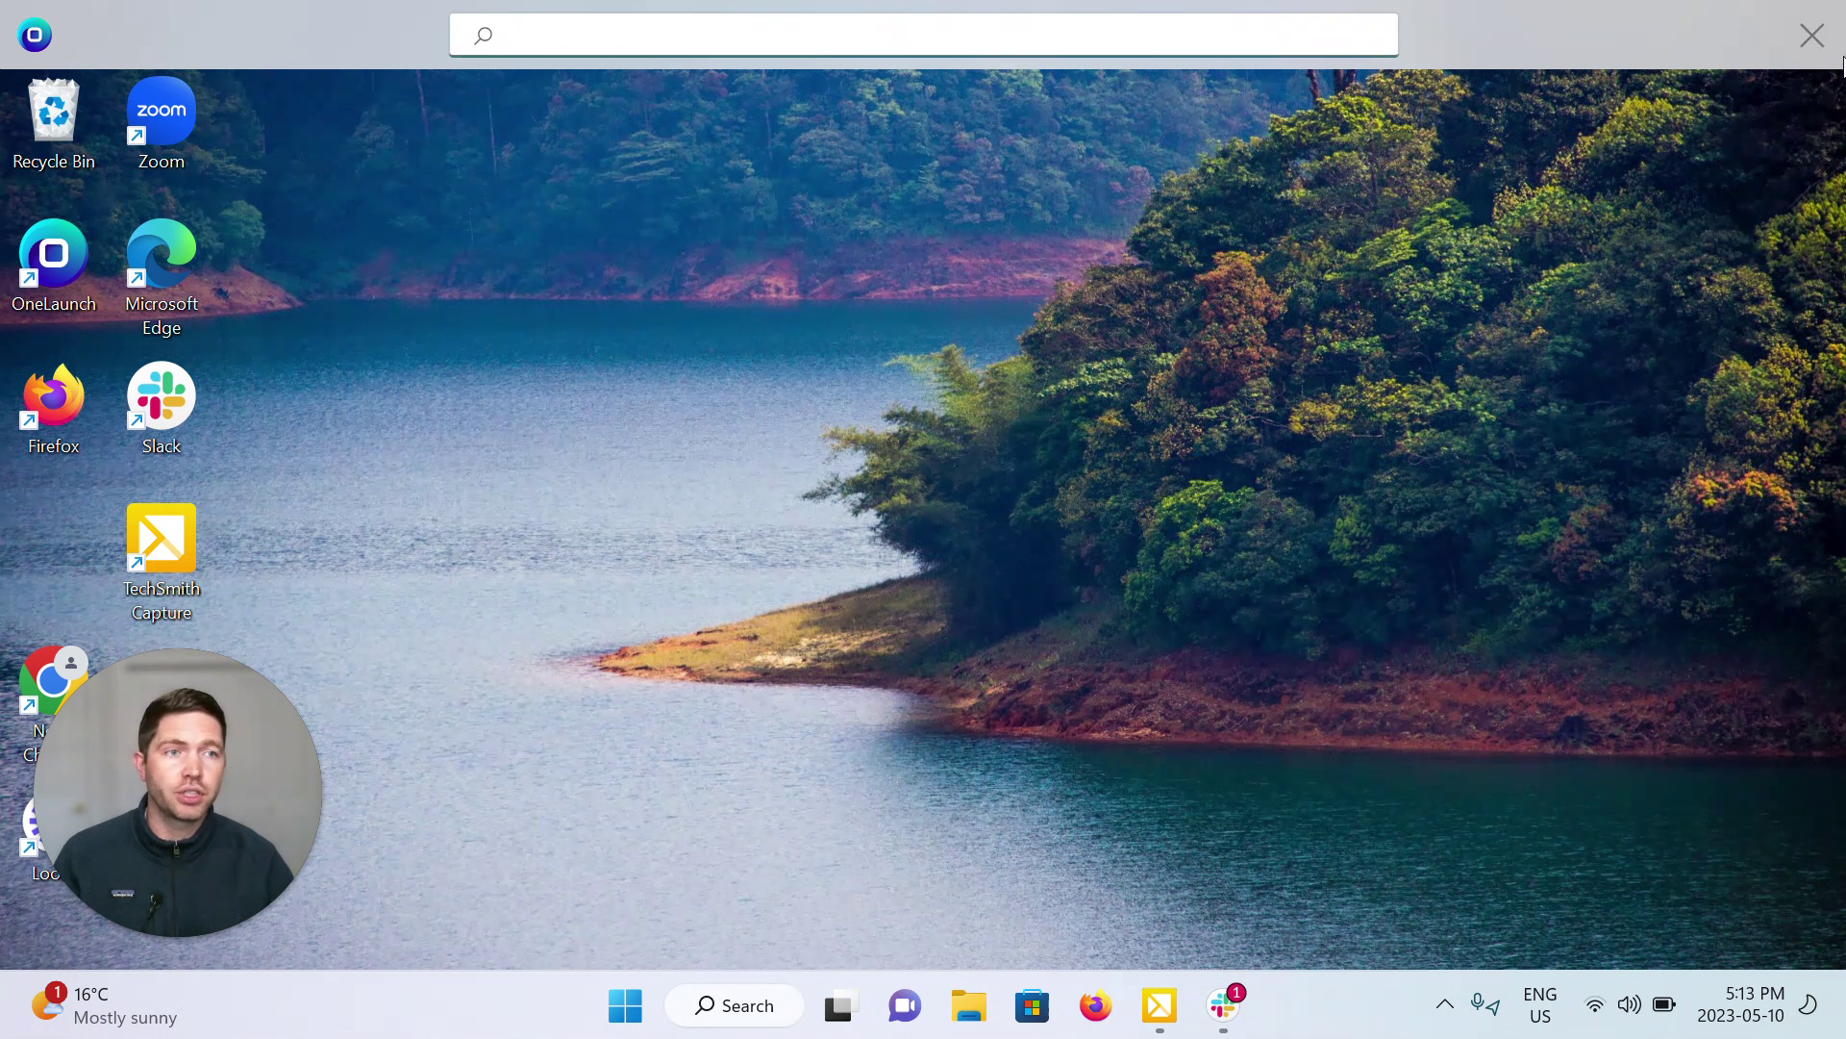
pyautogui.click(1812, 35)
# Step: Re-check Apps, Weather, Snipping Tool, Privacy, Clipboard History, Media Control and Recycle Bin in Show/Hide
pyautogui.click(1809, 37)
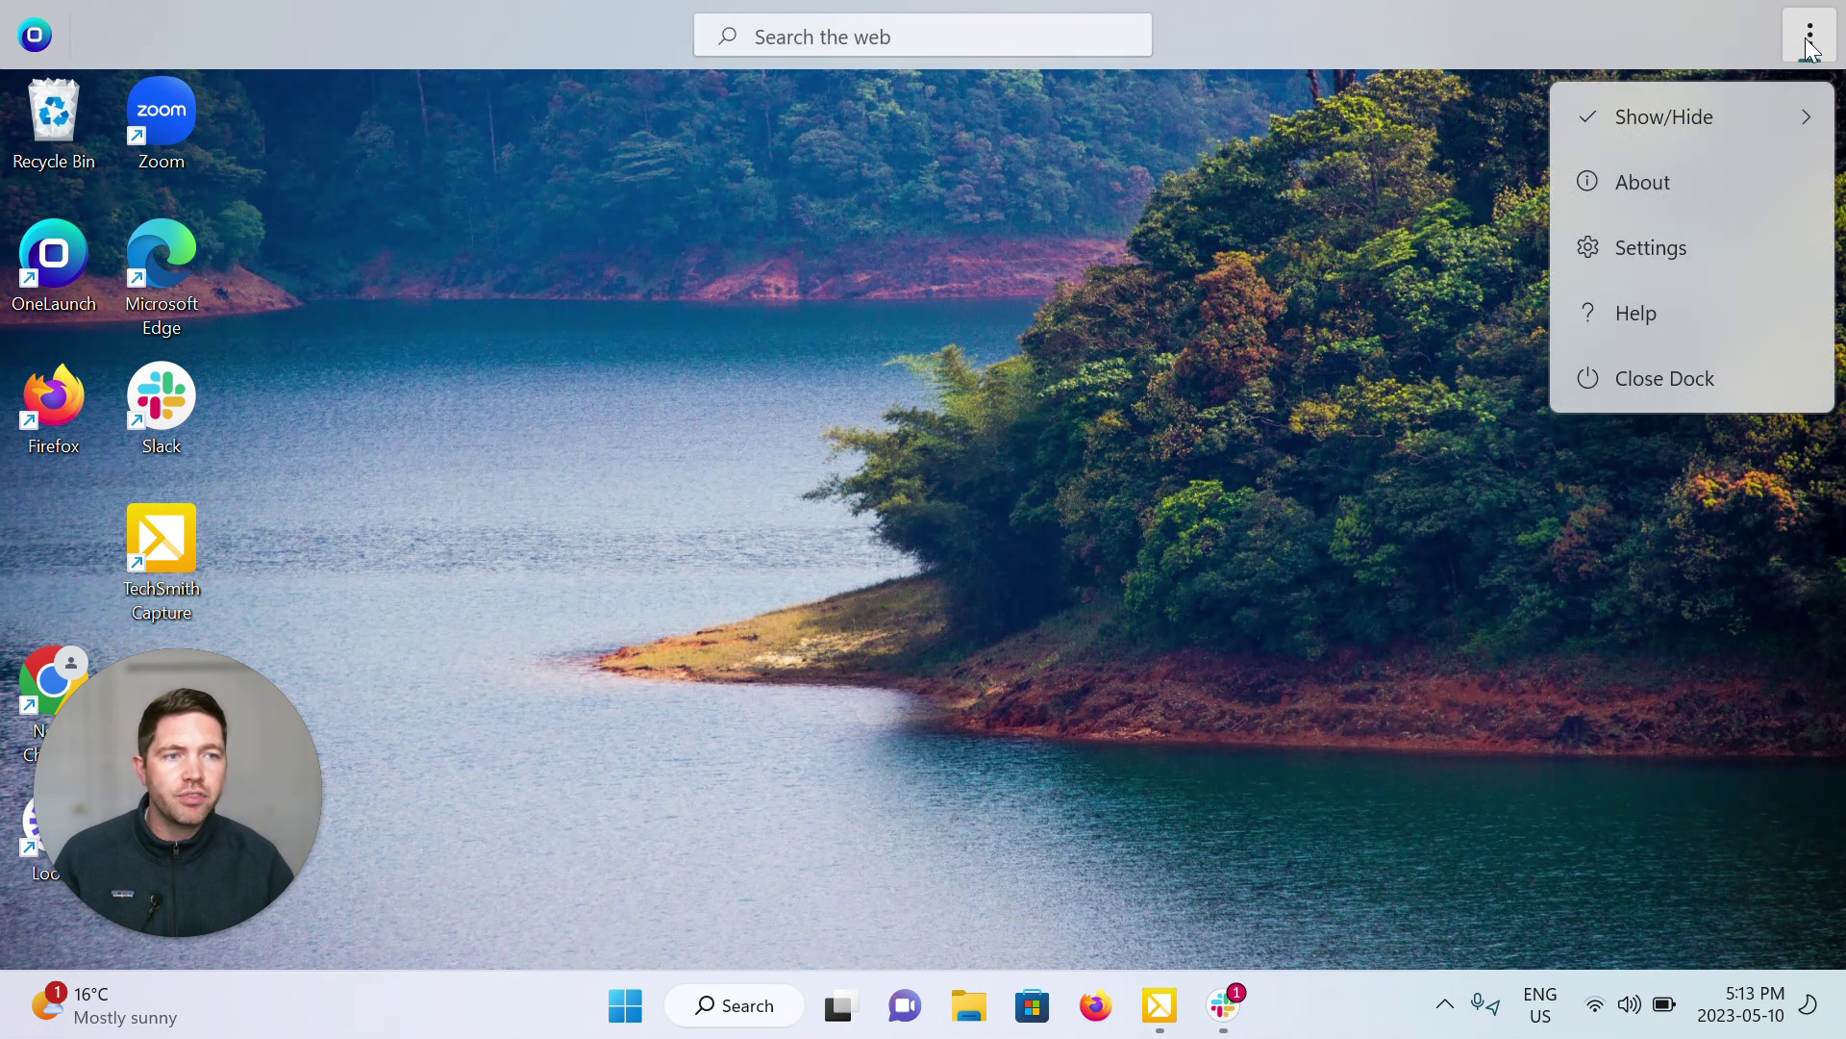
pyautogui.moveTo(1710, 104)
pyautogui.click(1331, 116)
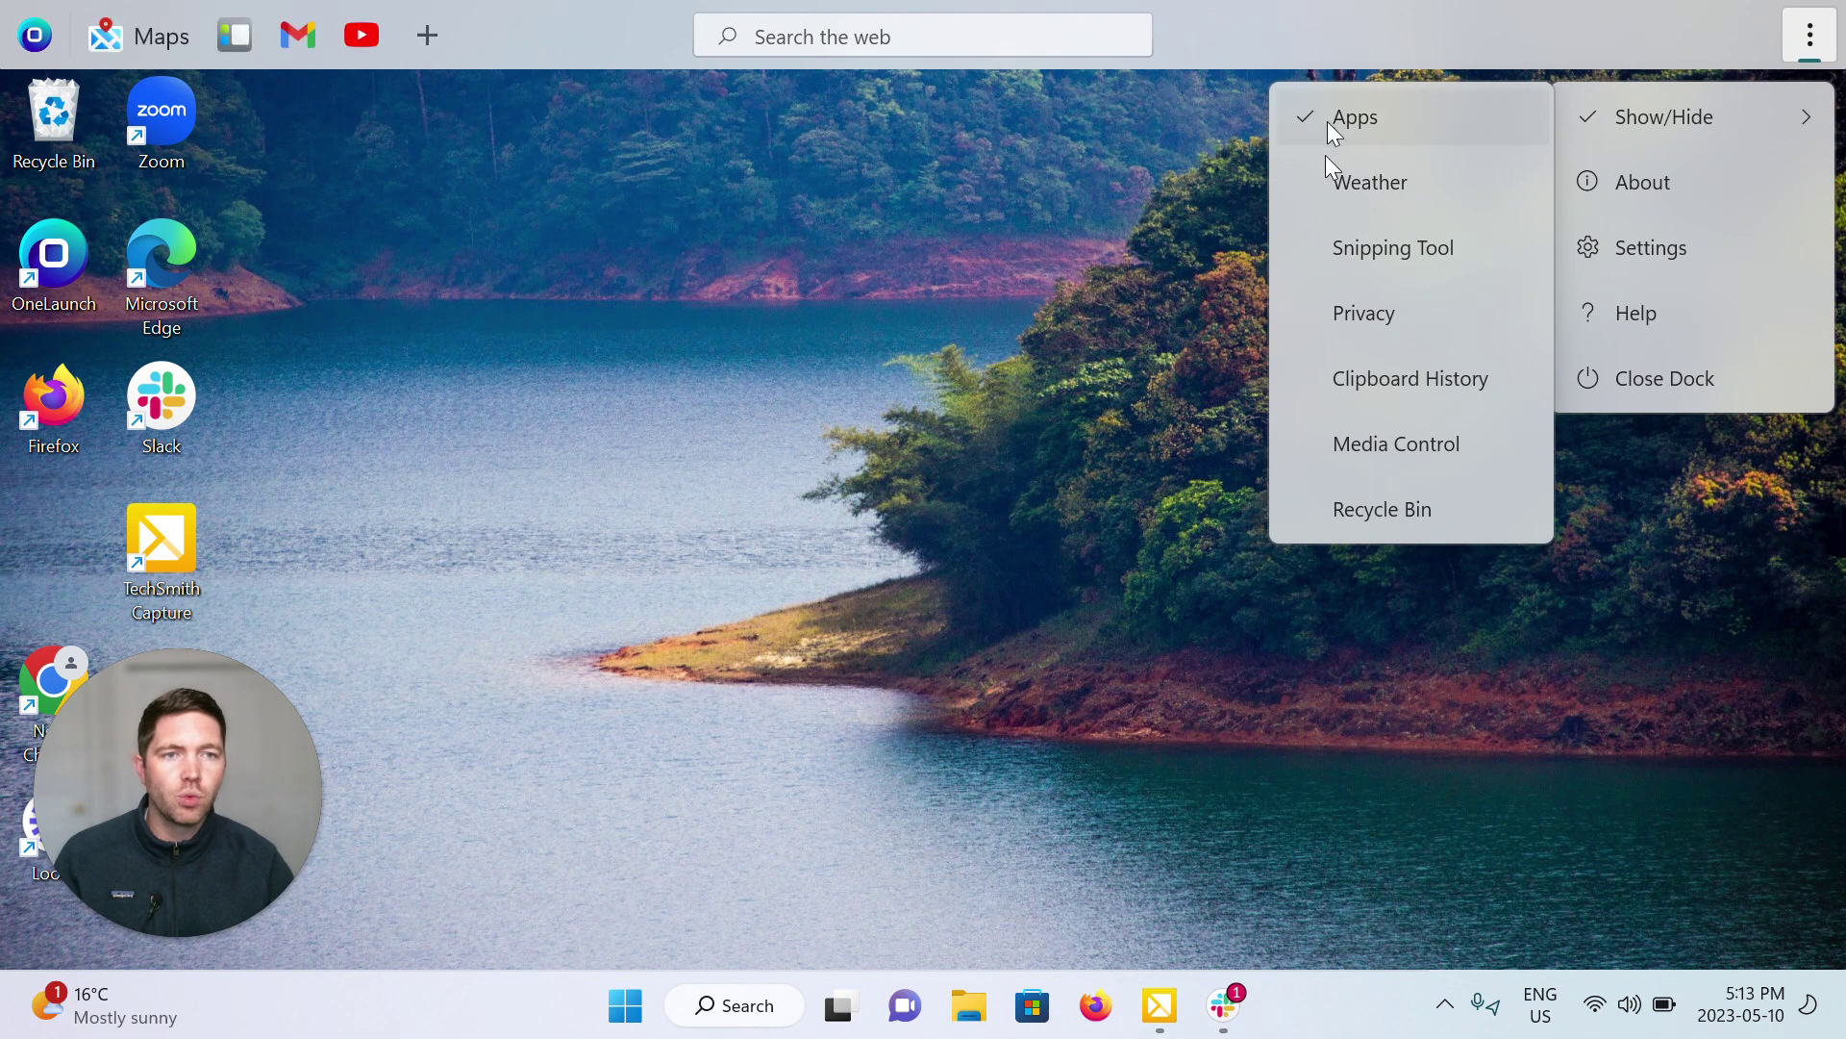
pyautogui.click(1333, 182)
pyautogui.click(1335, 250)
pyautogui.click(1329, 310)
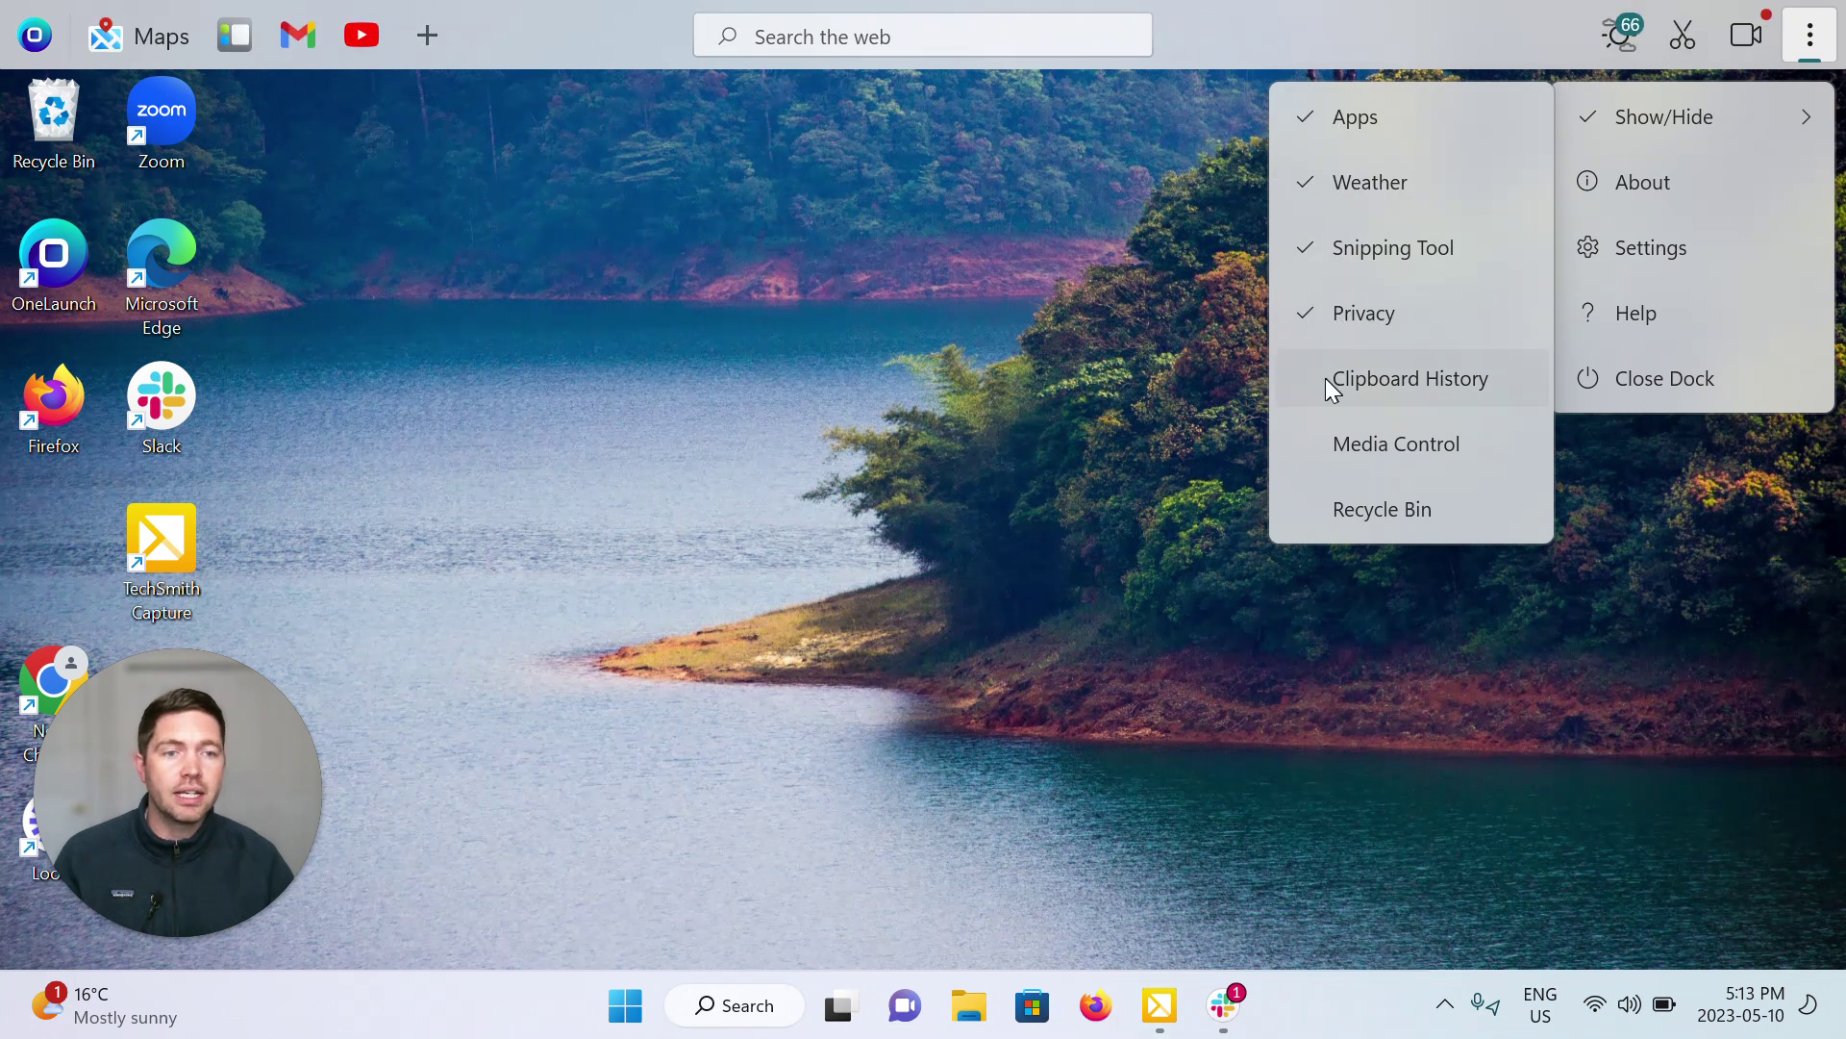
pyautogui.click(1326, 378)
pyautogui.click(1324, 441)
pyautogui.click(1327, 498)
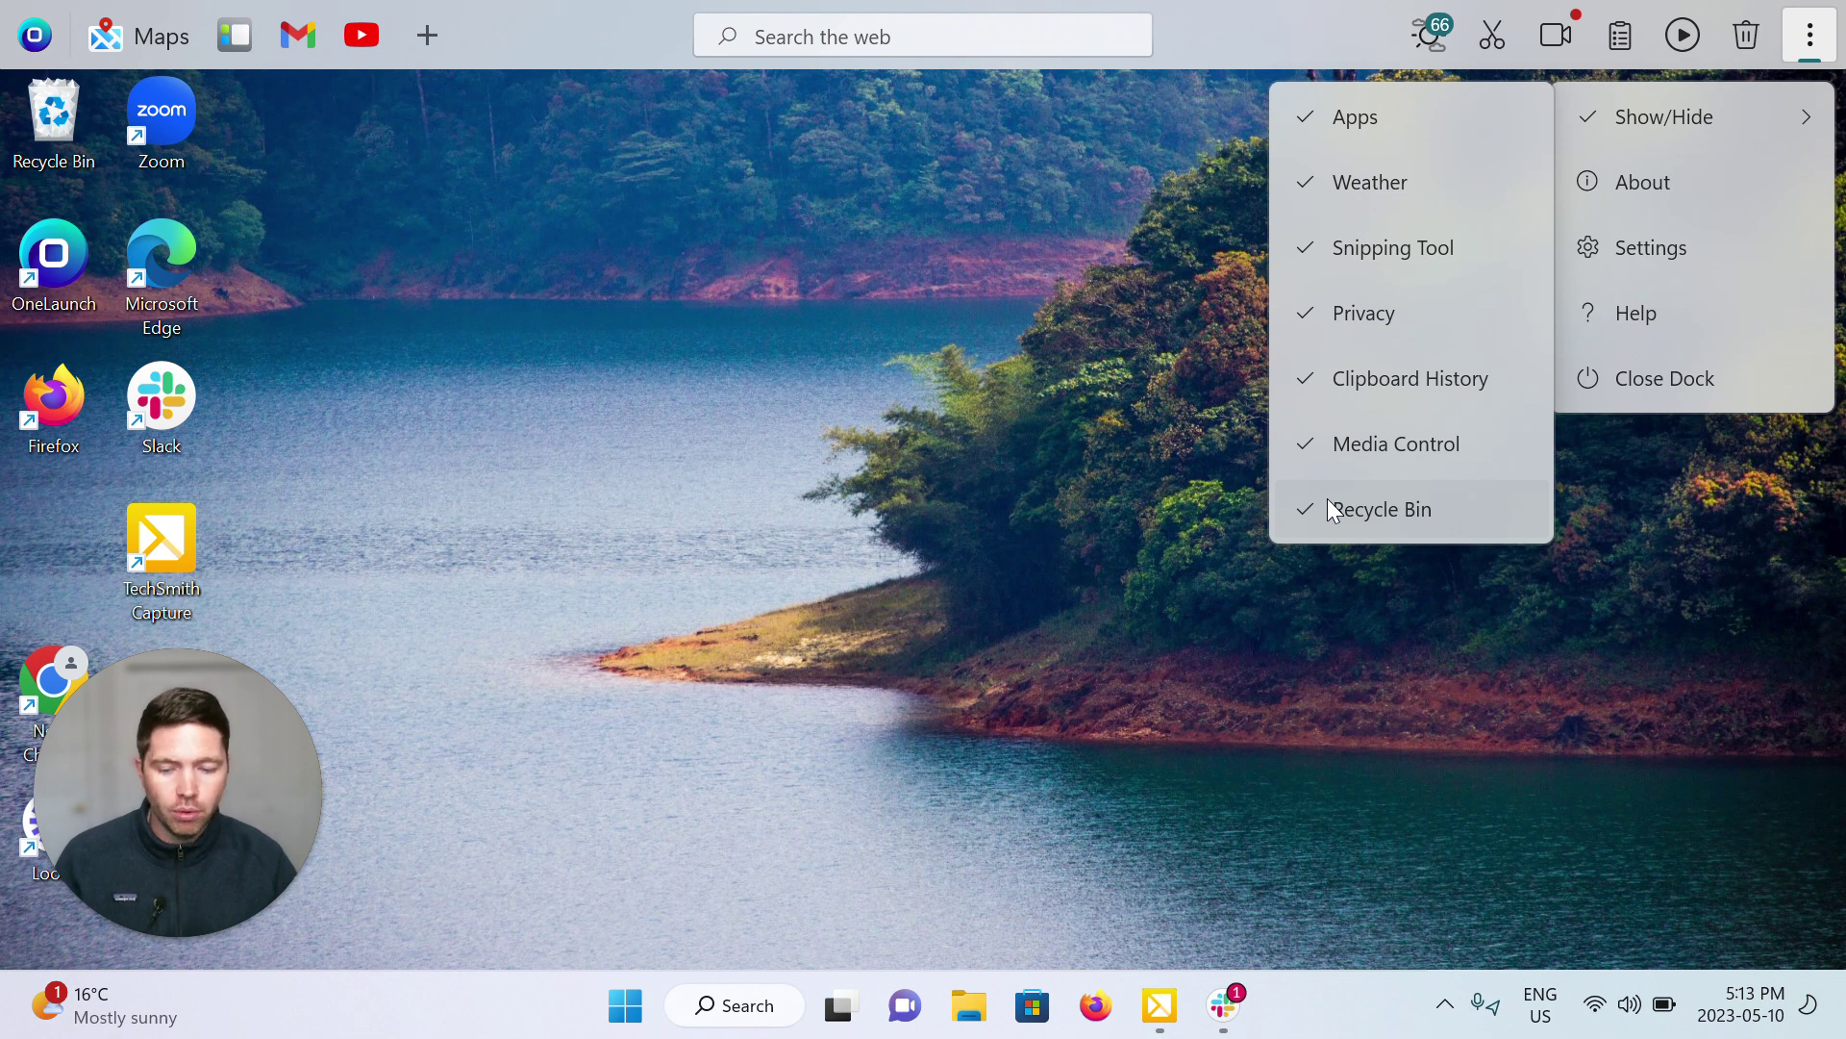
pyautogui.click(1127, 313)
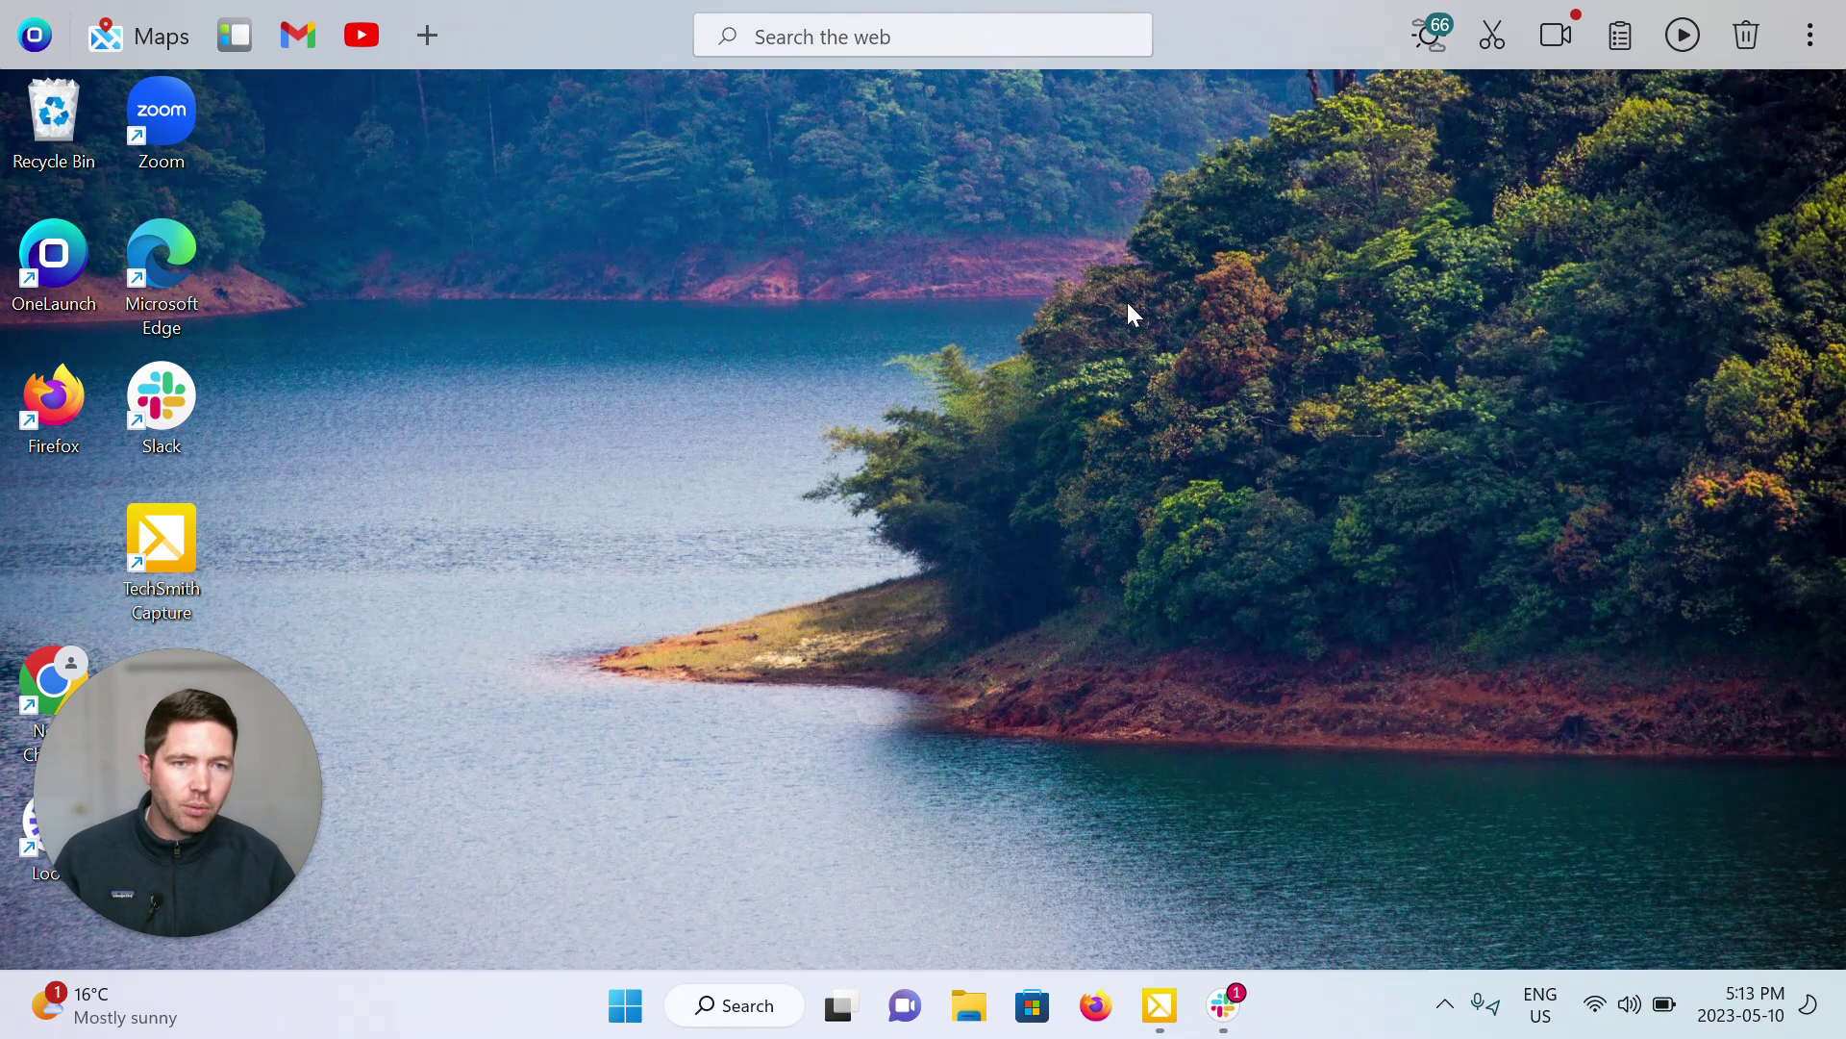
pyautogui.click(1810, 40)
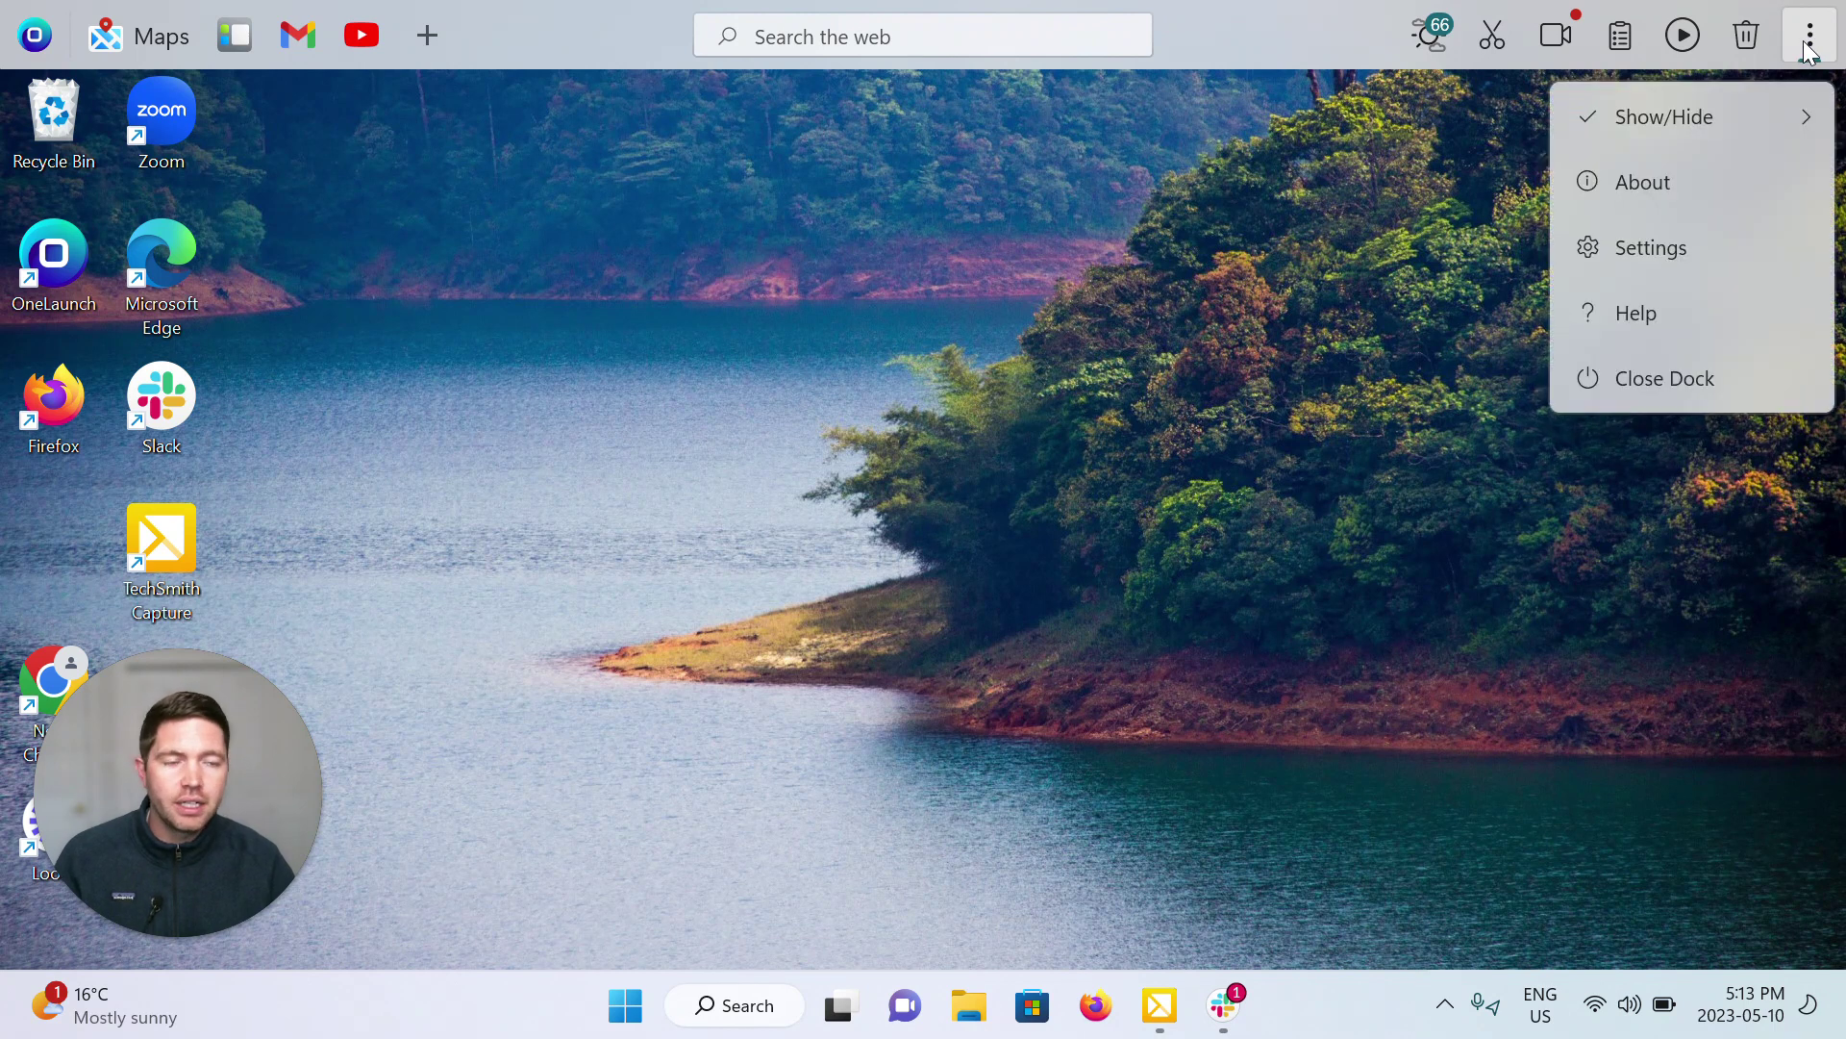
pyautogui.click(1699, 251)
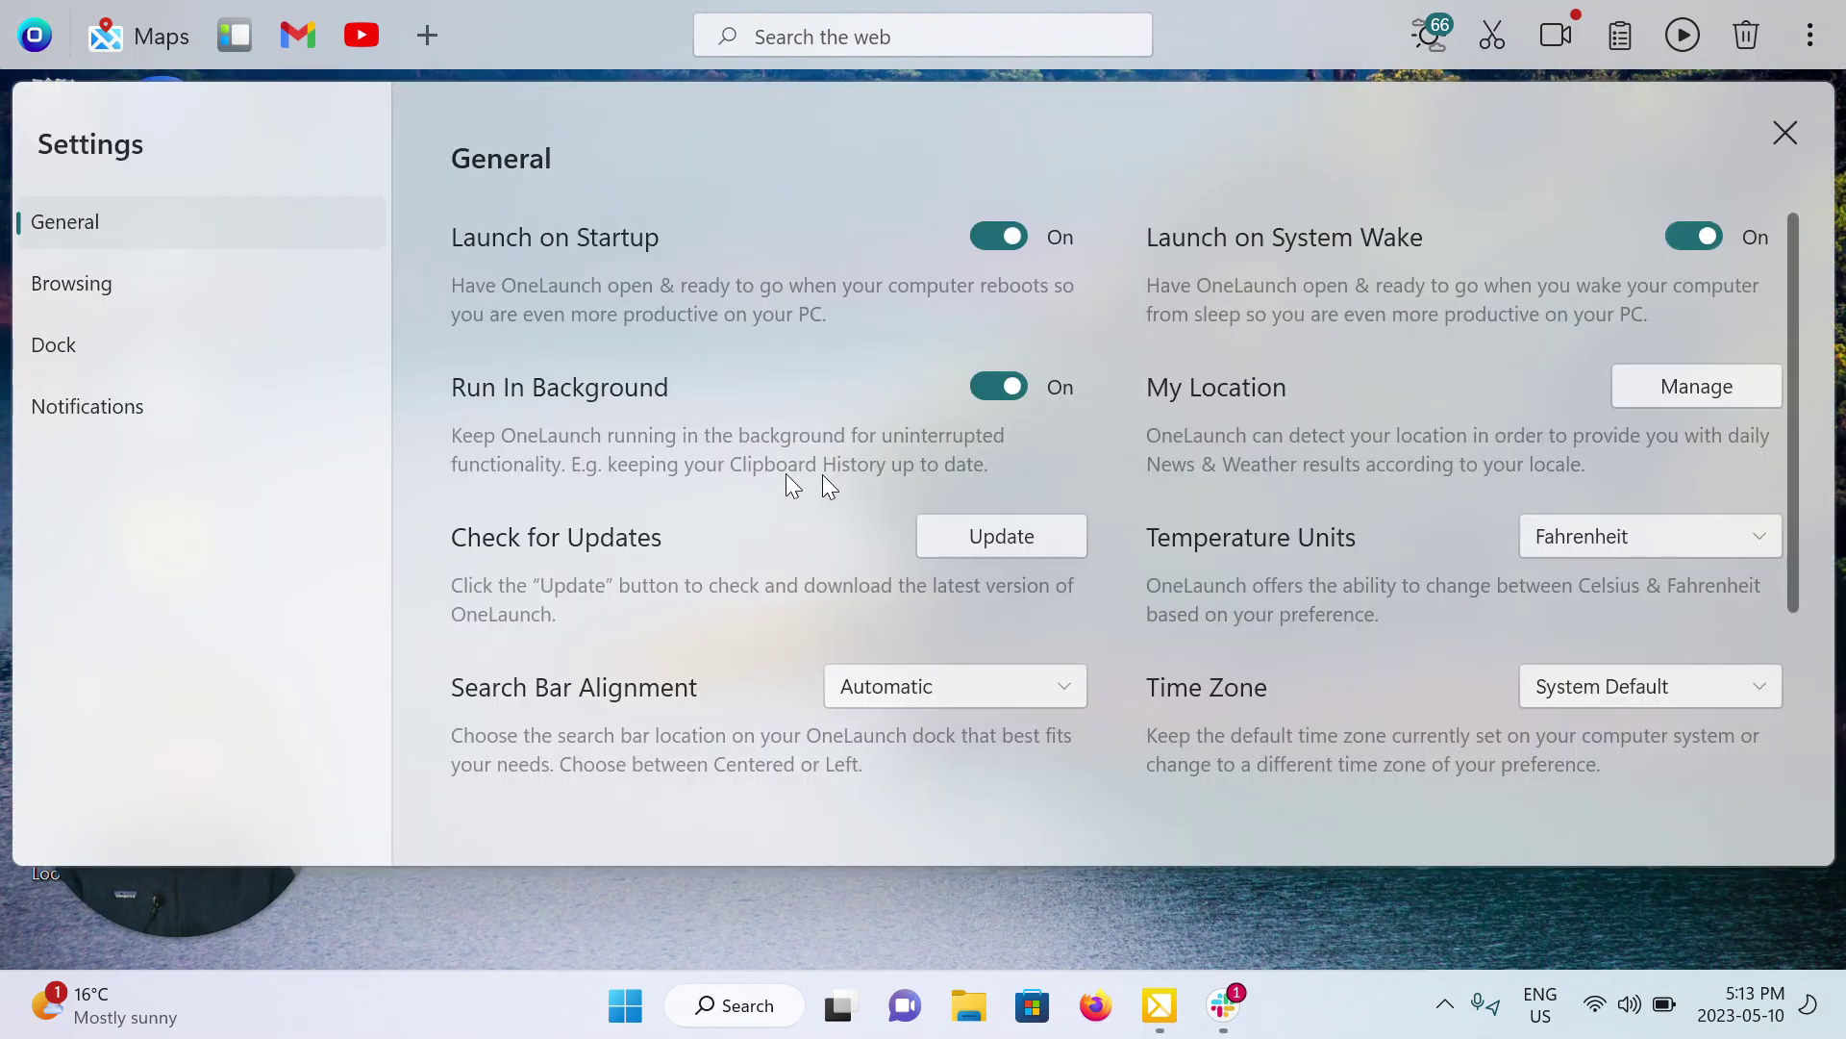
pyautogui.scroll(-3, 788, 486)
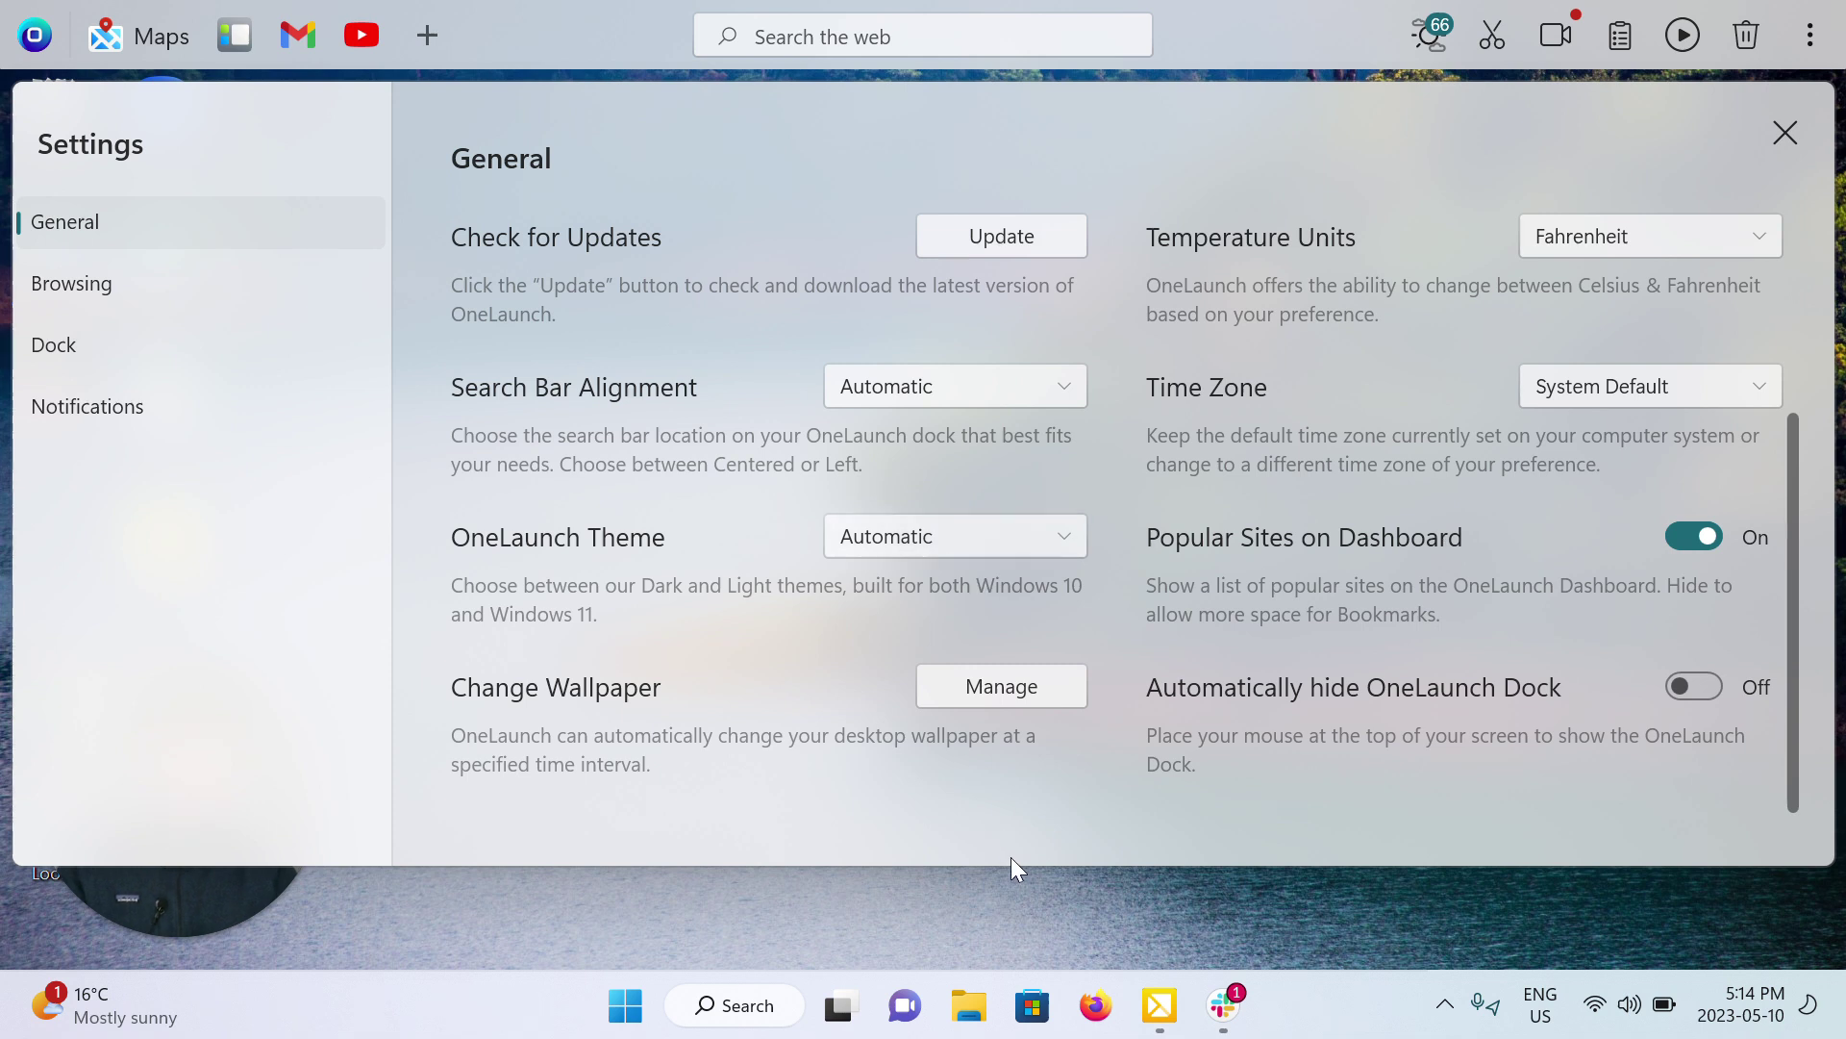
pyautogui.click(1052, 894)
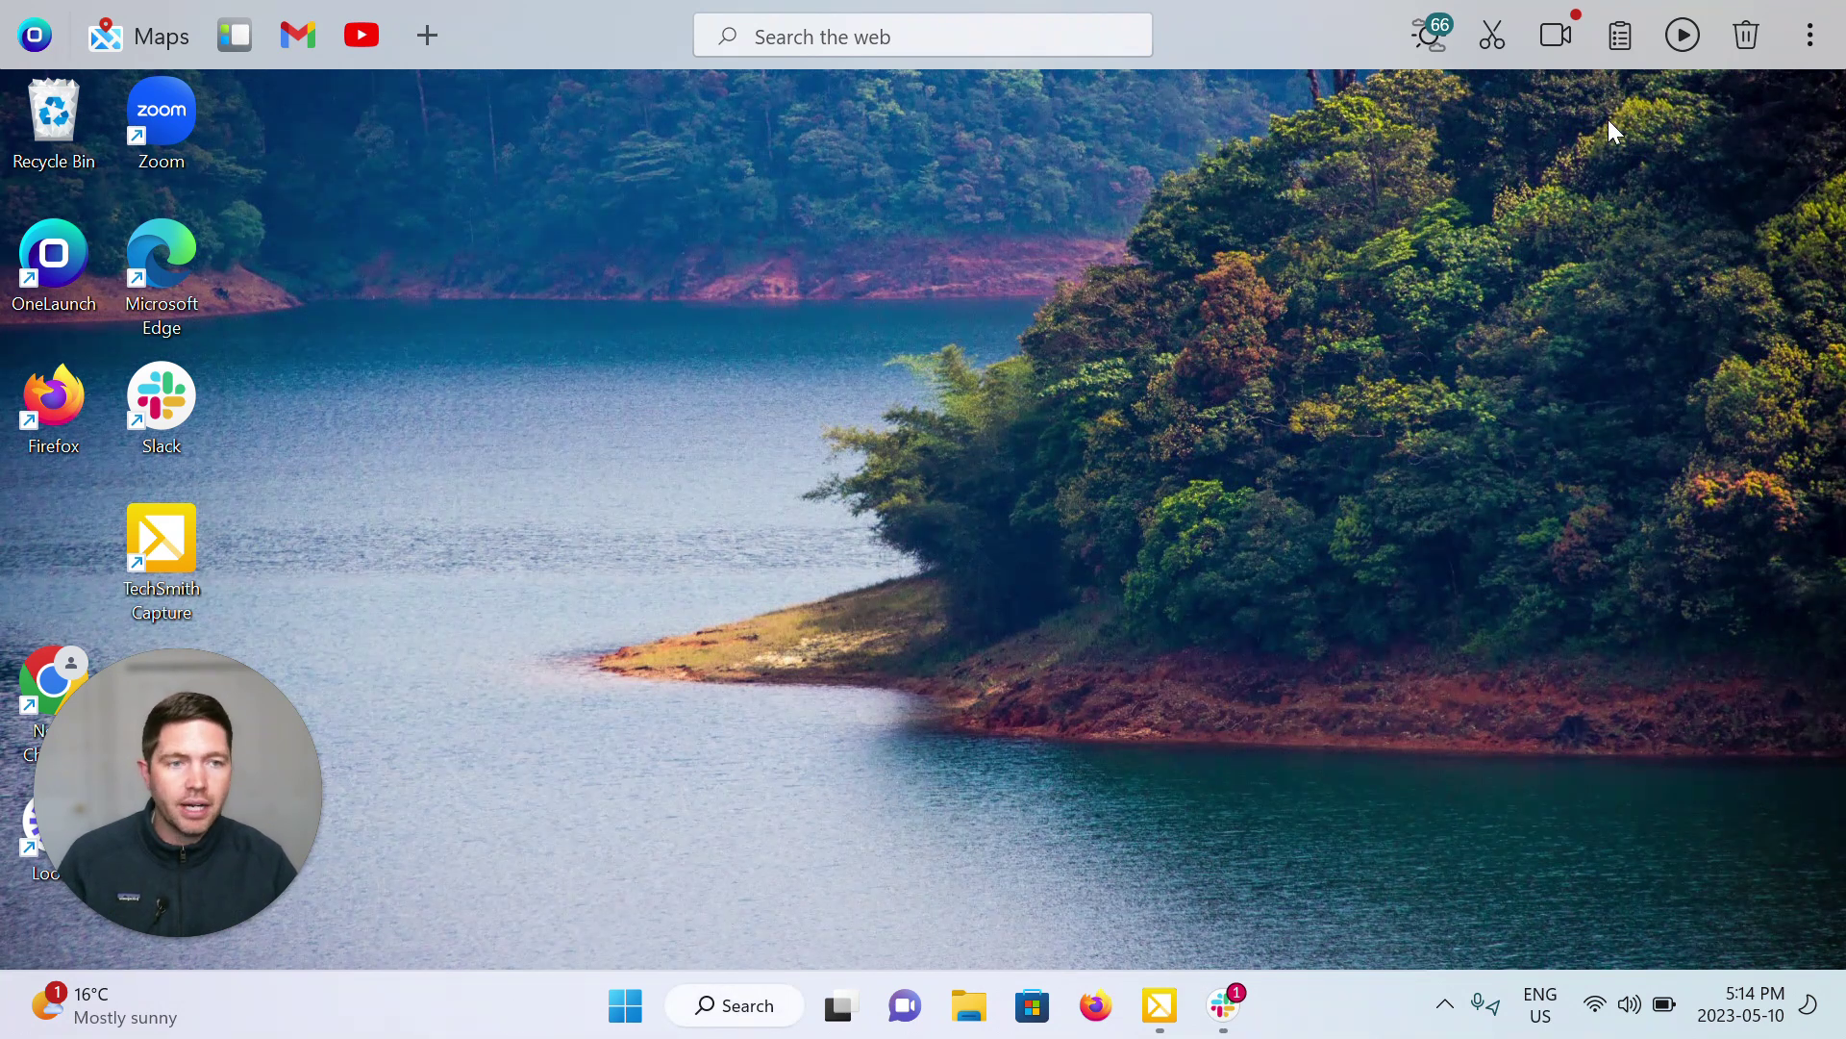
pyautogui.click(1820, 45)
pyautogui.click(1214, 222)
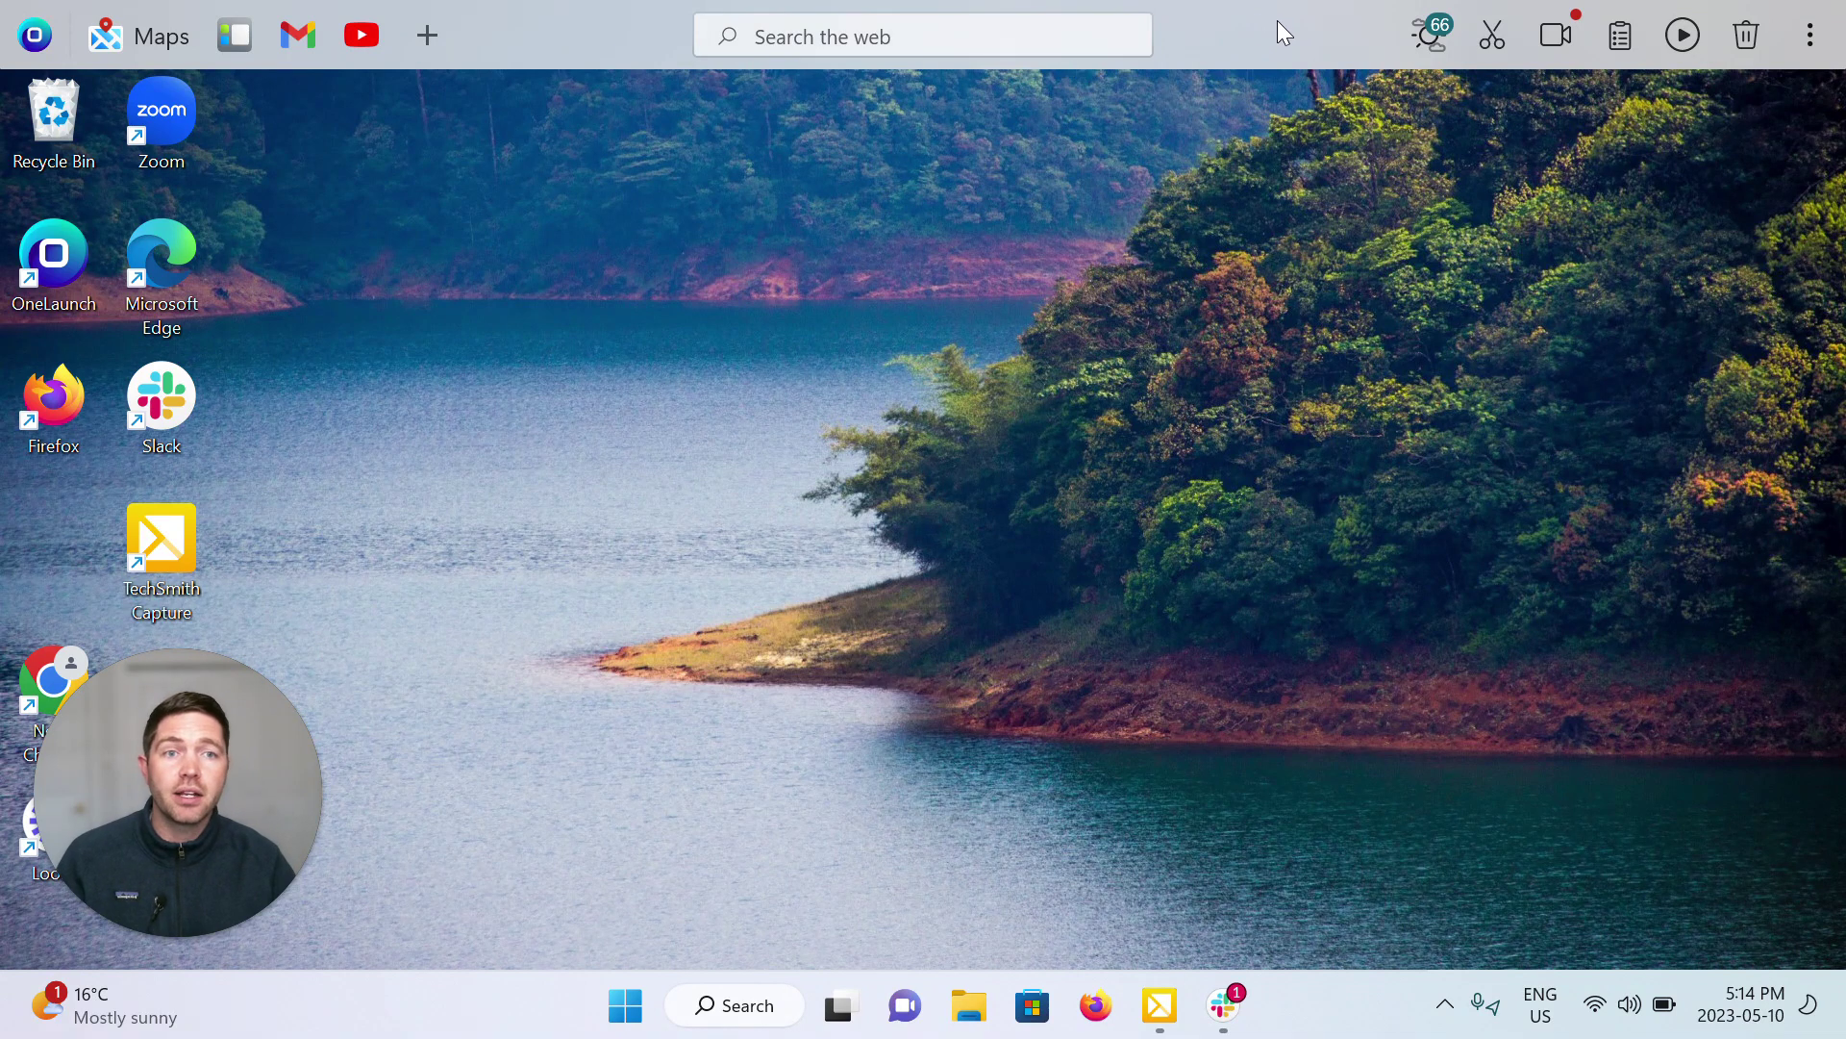
pyautogui.click(1804, 50)
pyautogui.click(1725, 246)
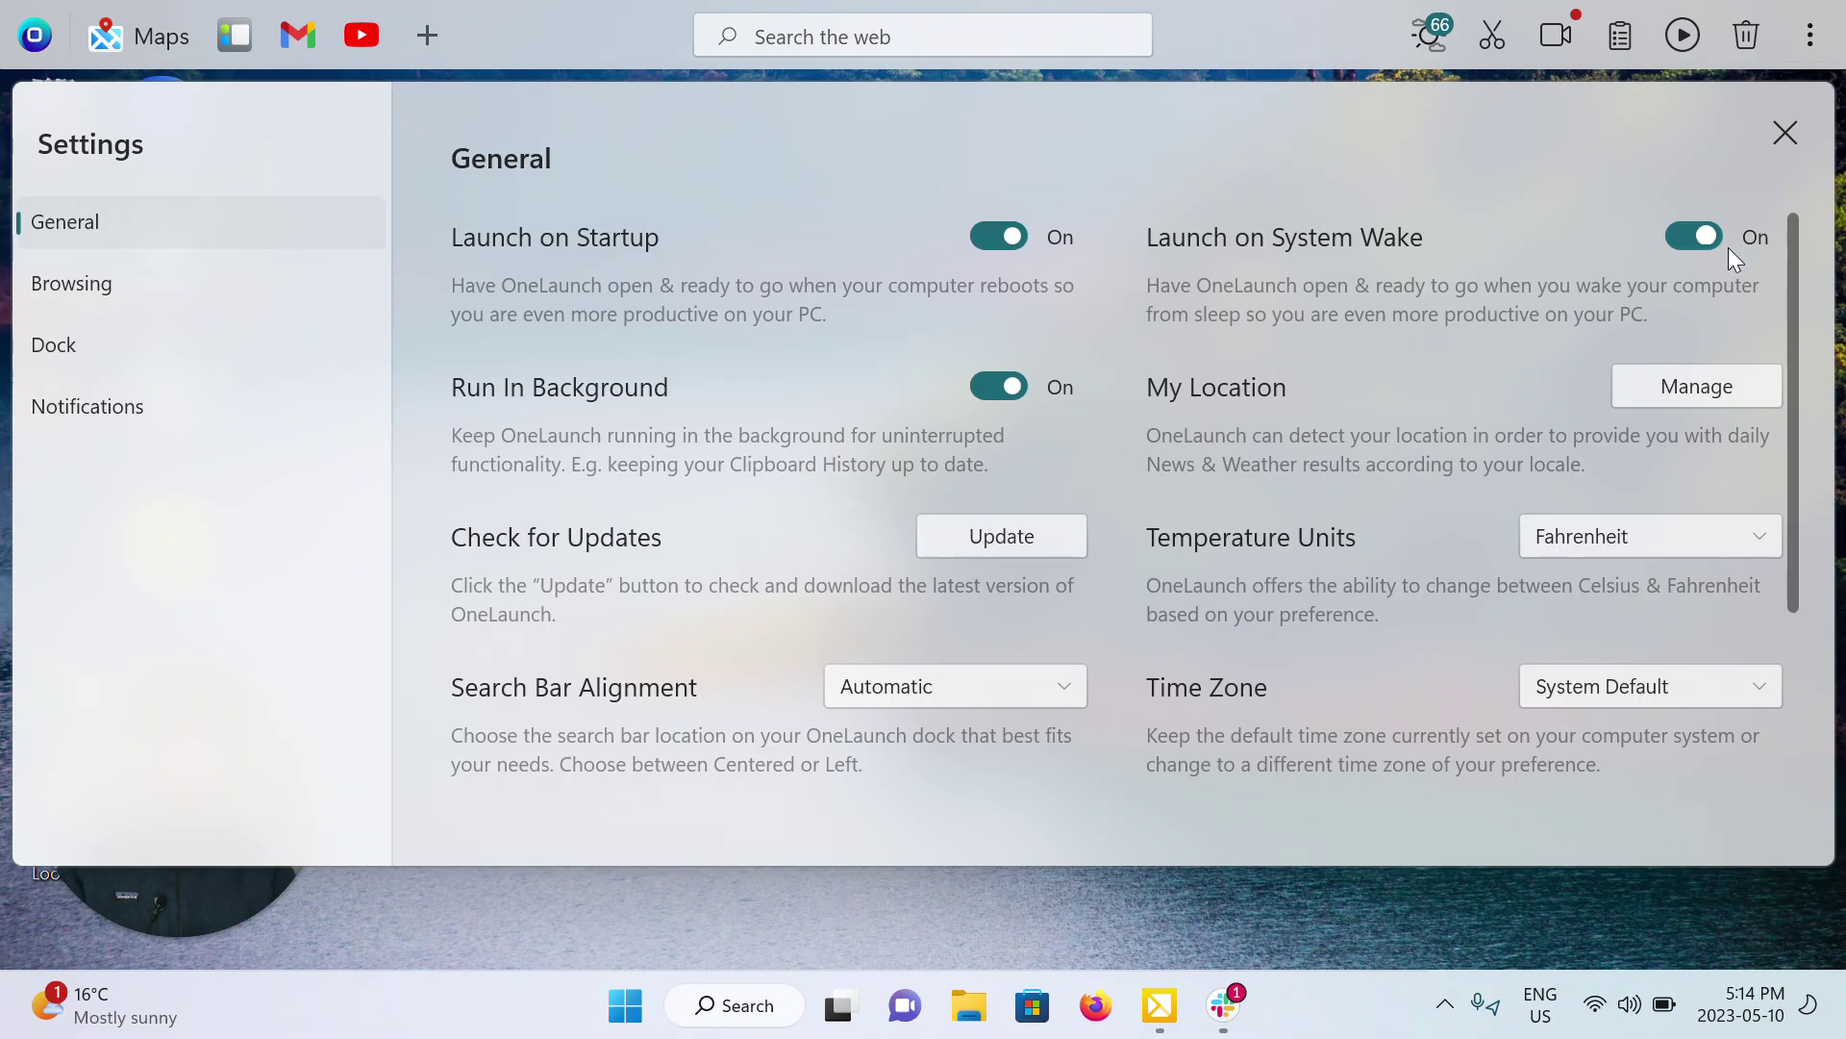
# Step: Try the Windows 10 (Dark) and Windows 10 (Light) themes, settling on Windows 11 (Dark)
pyautogui.scroll(-3, 868, 643)
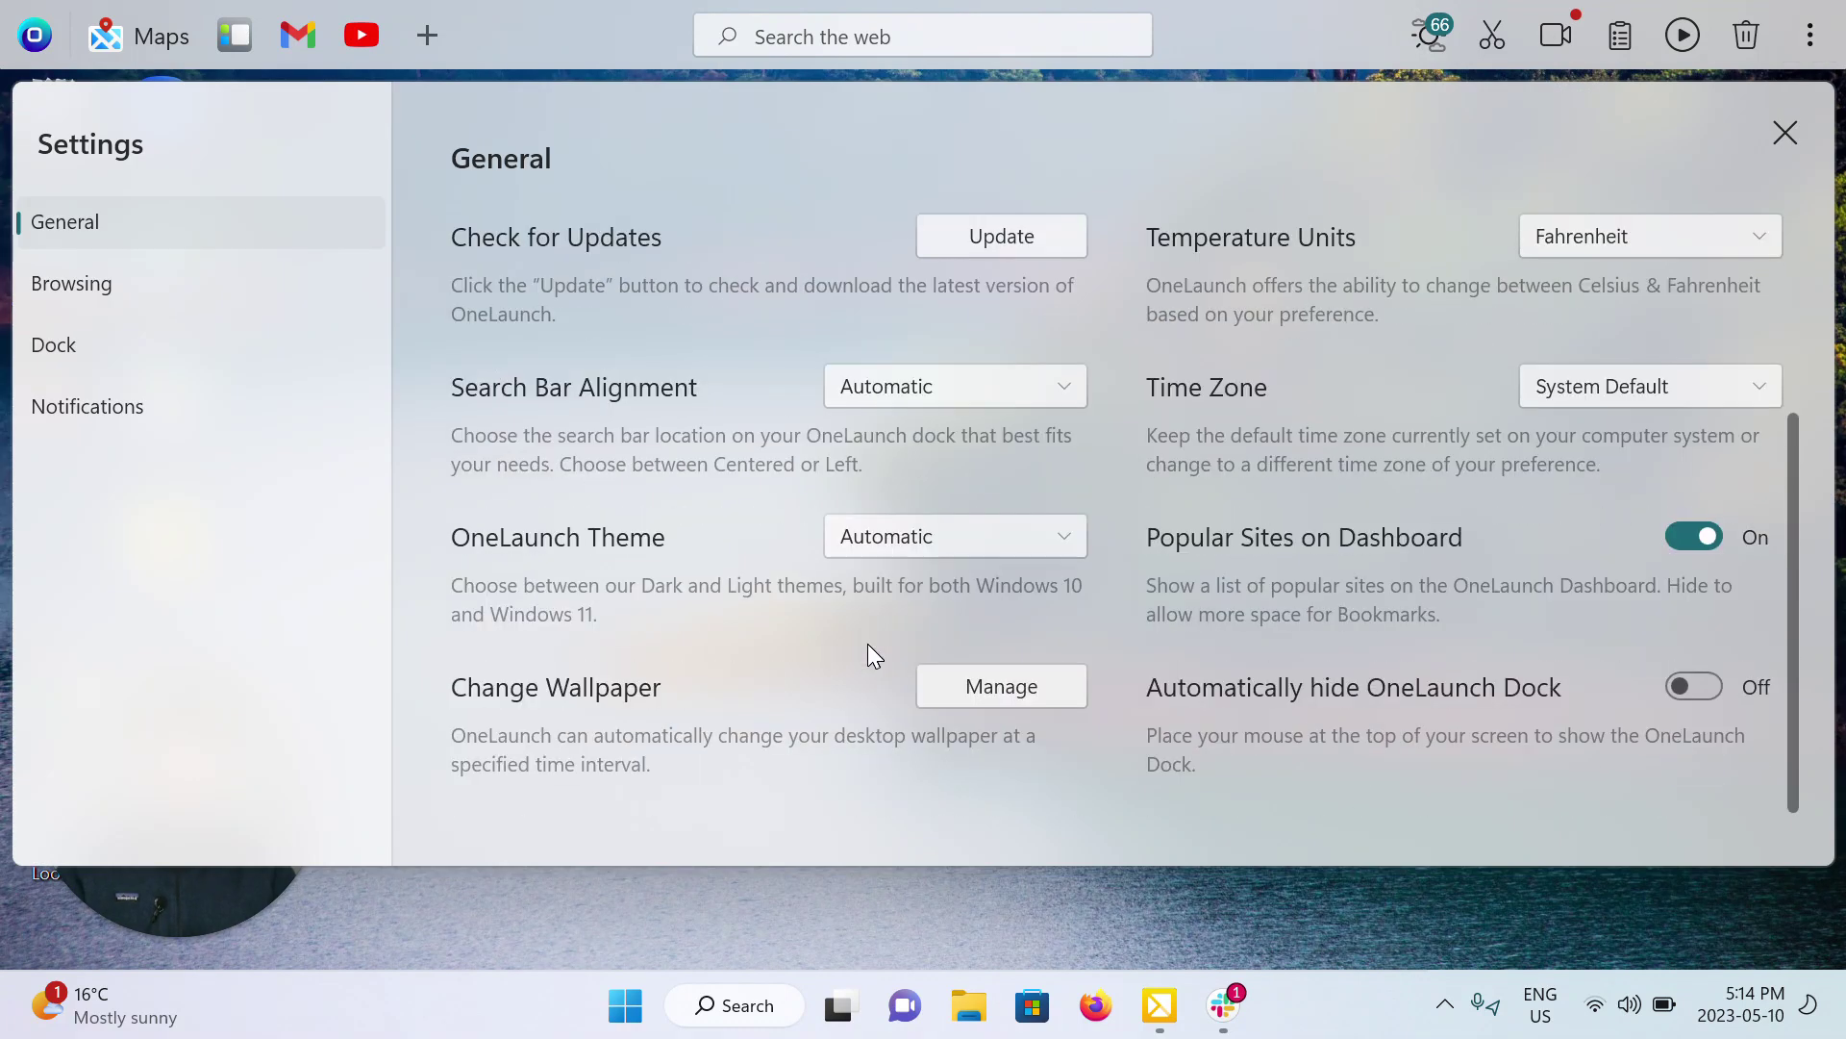
pyautogui.click(932, 540)
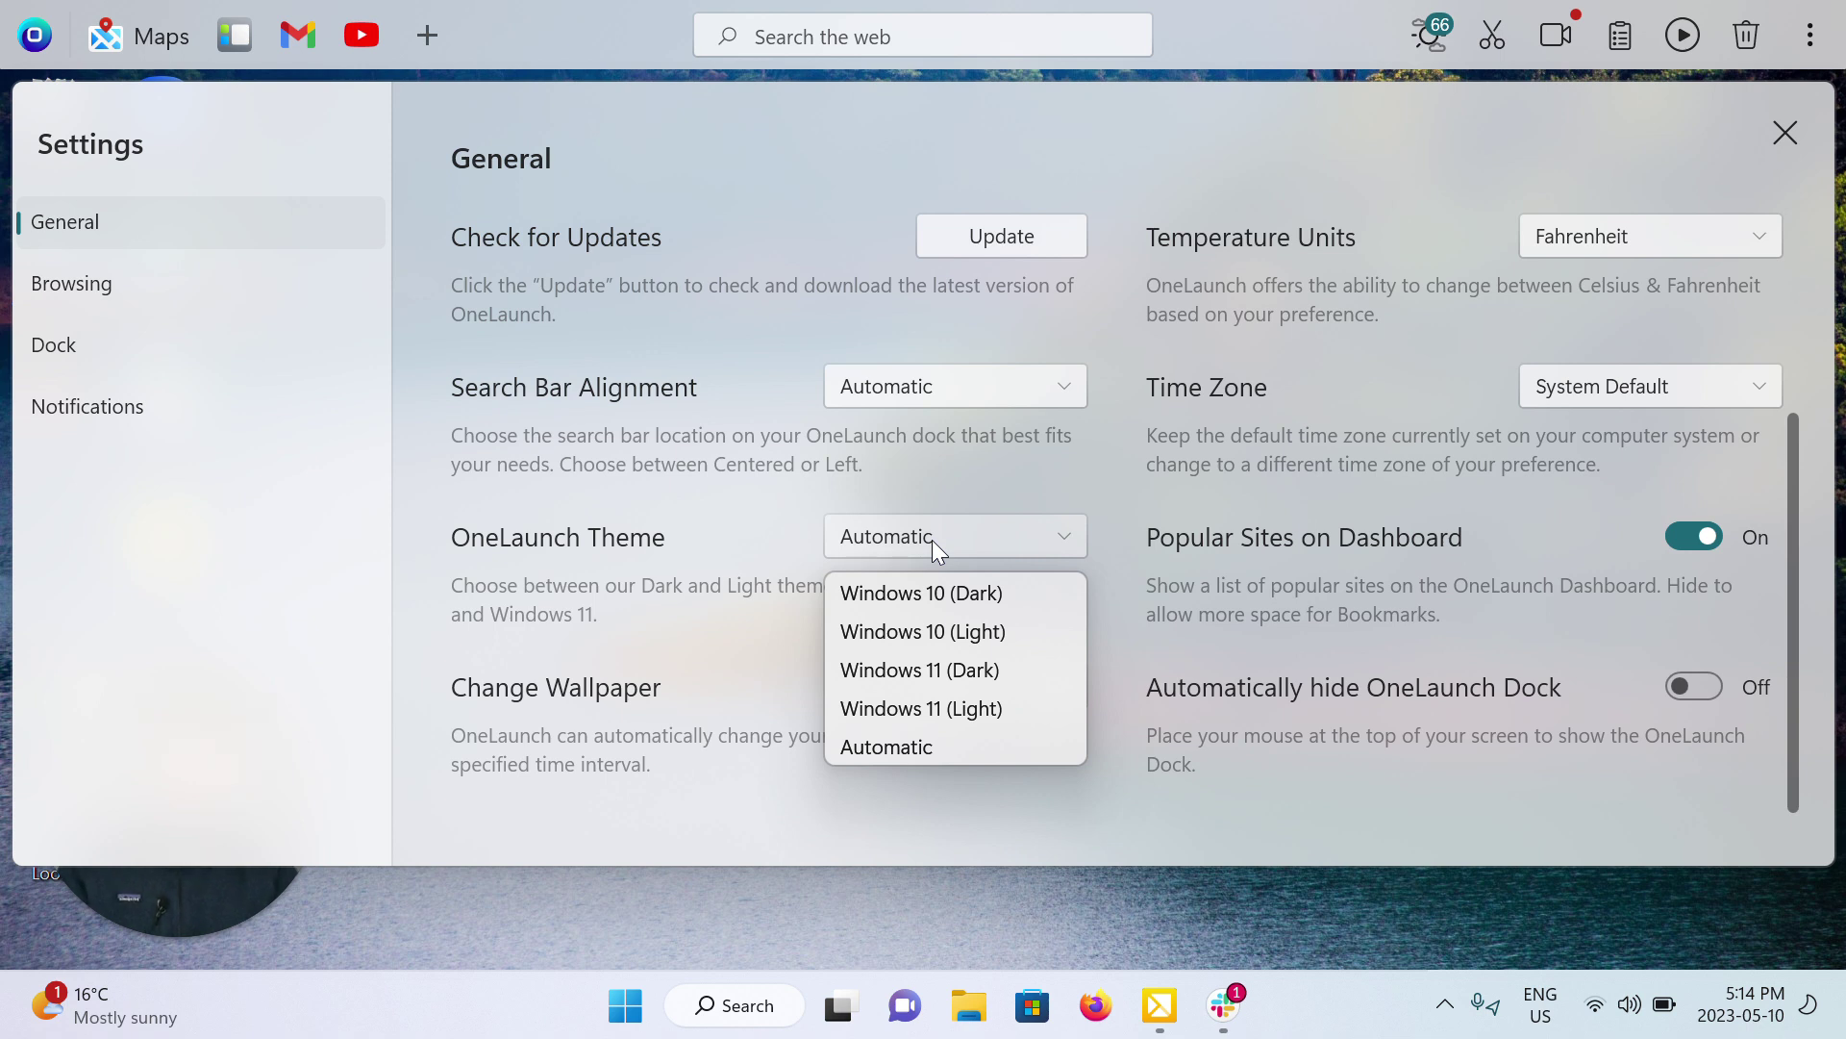
pyautogui.click(995, 672)
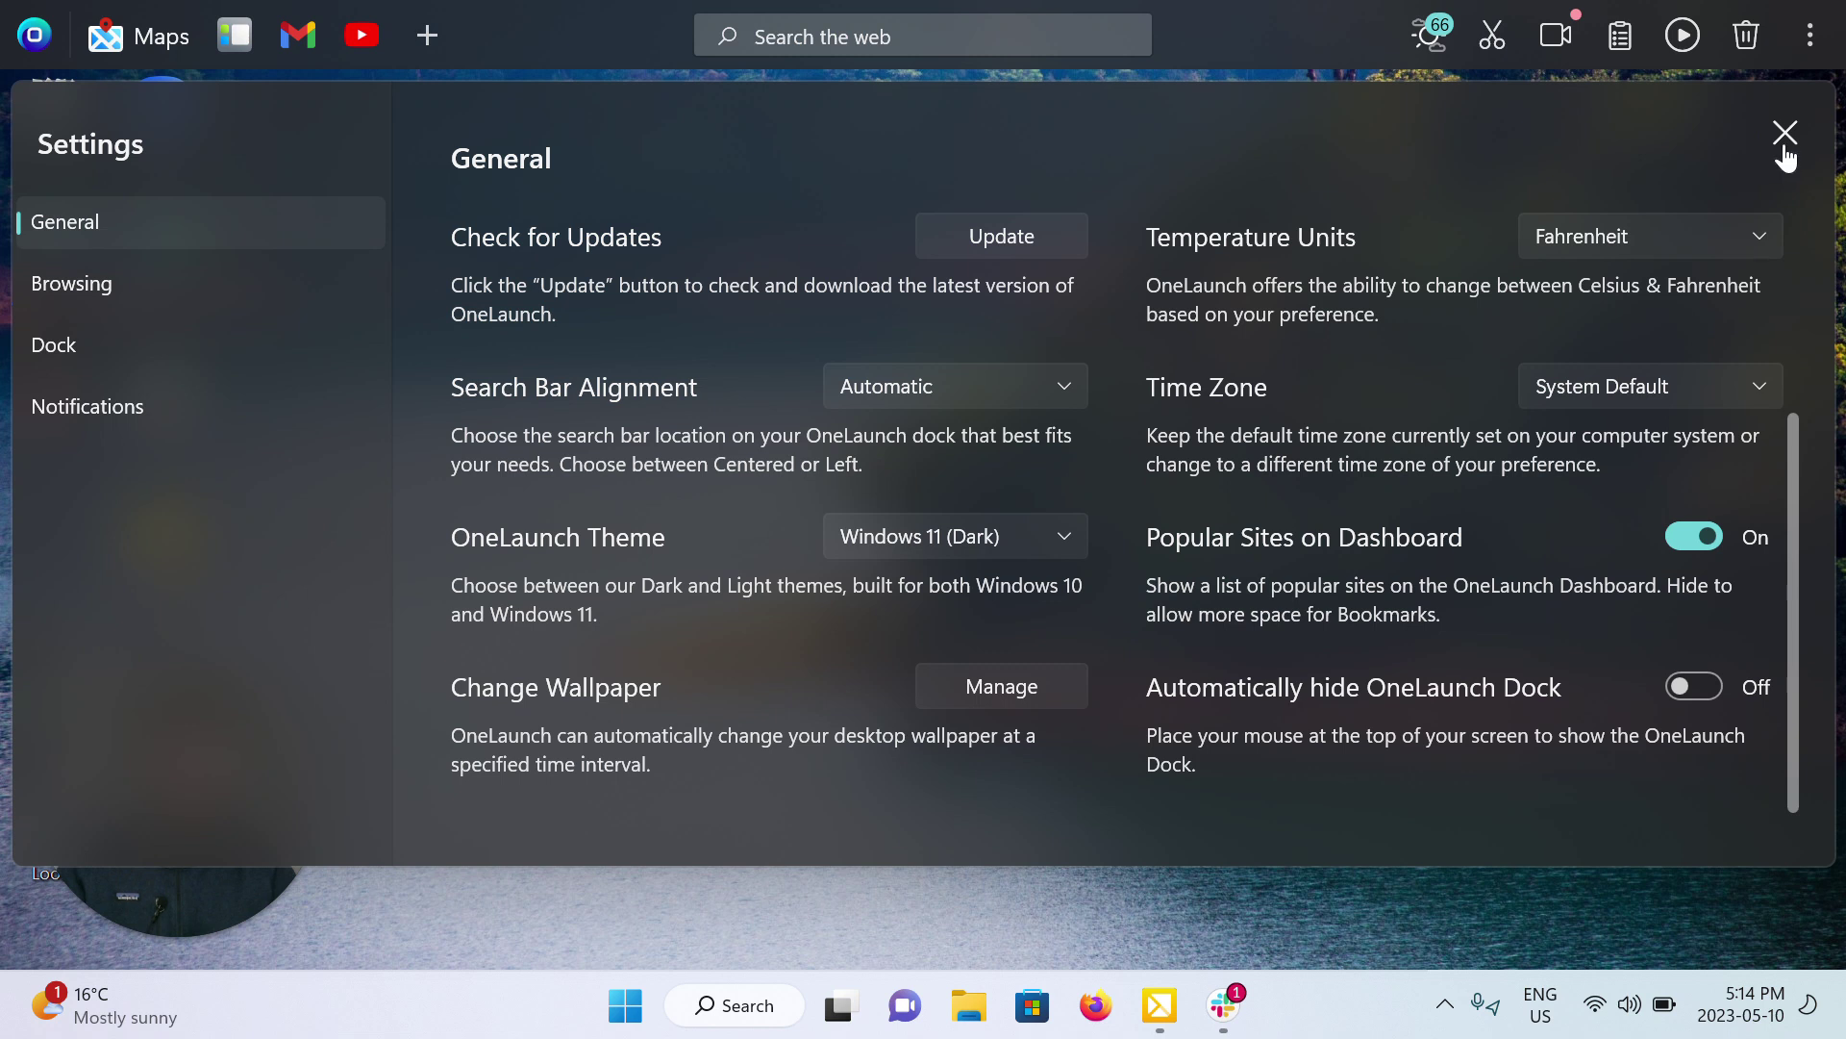
pyautogui.click(1004, 553)
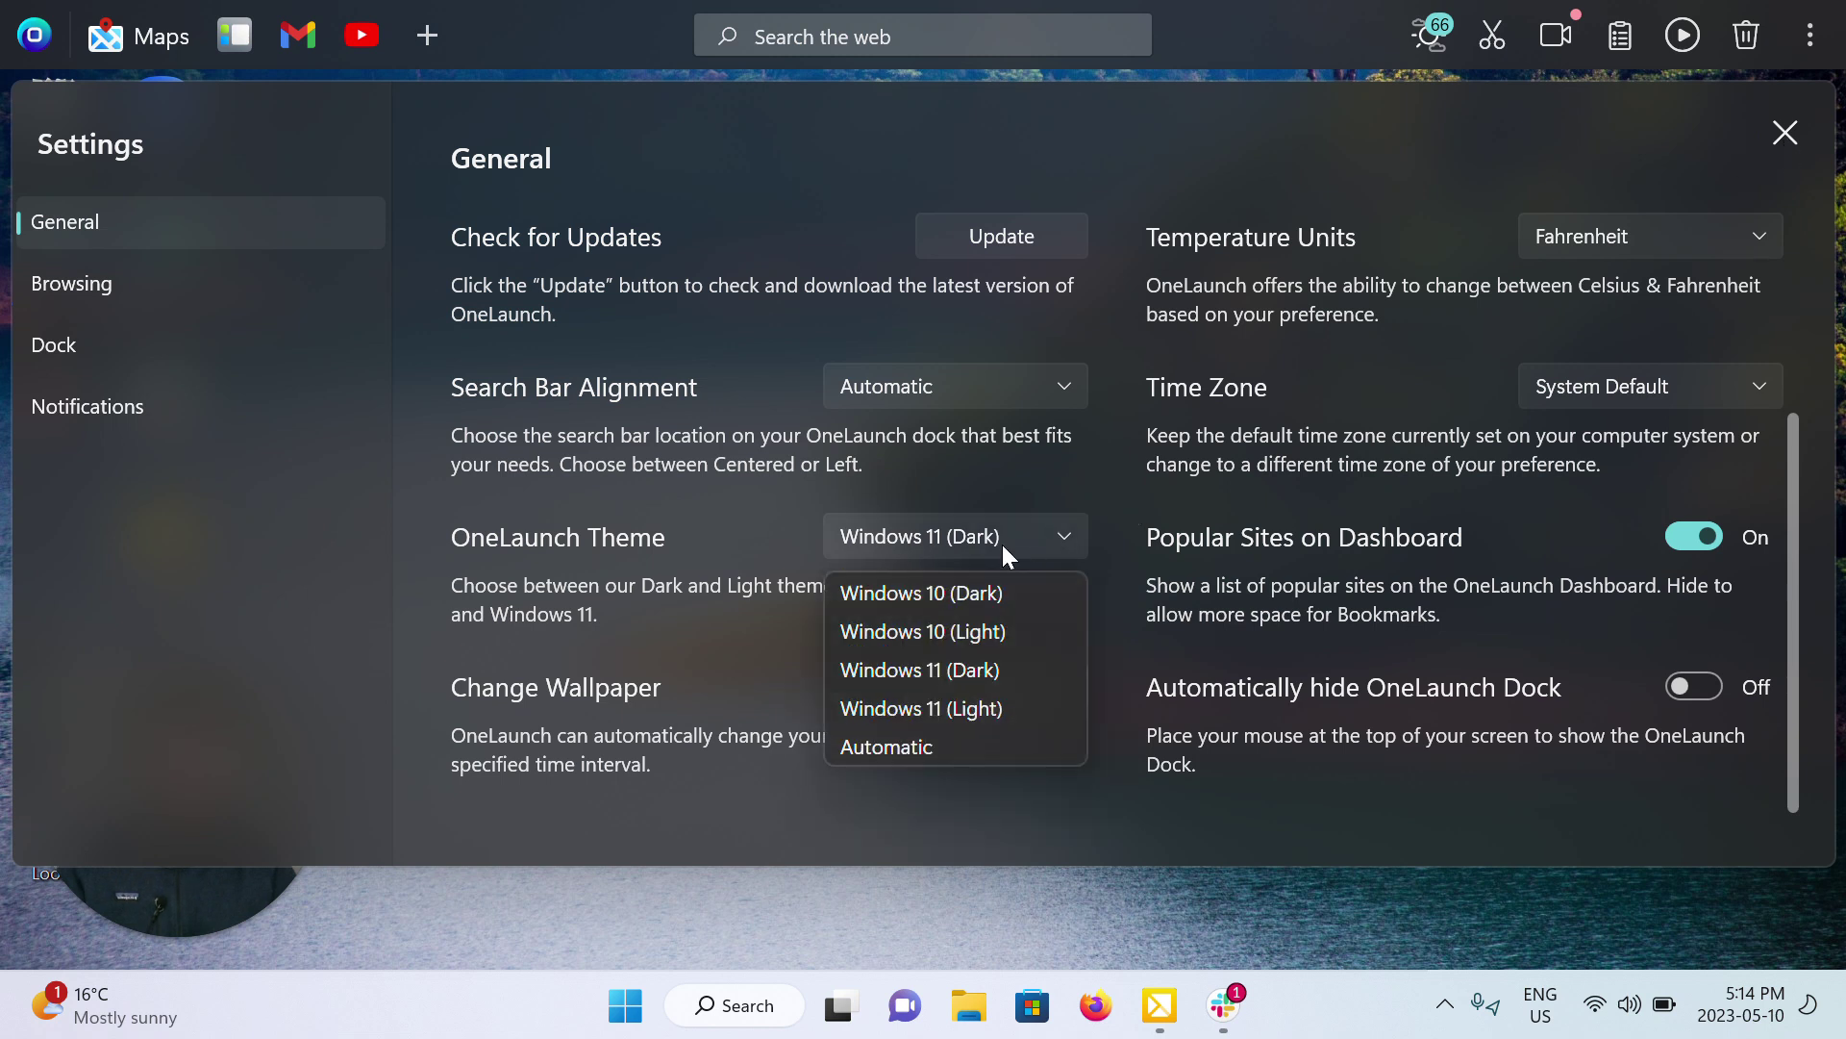
pyautogui.click(1021, 593)
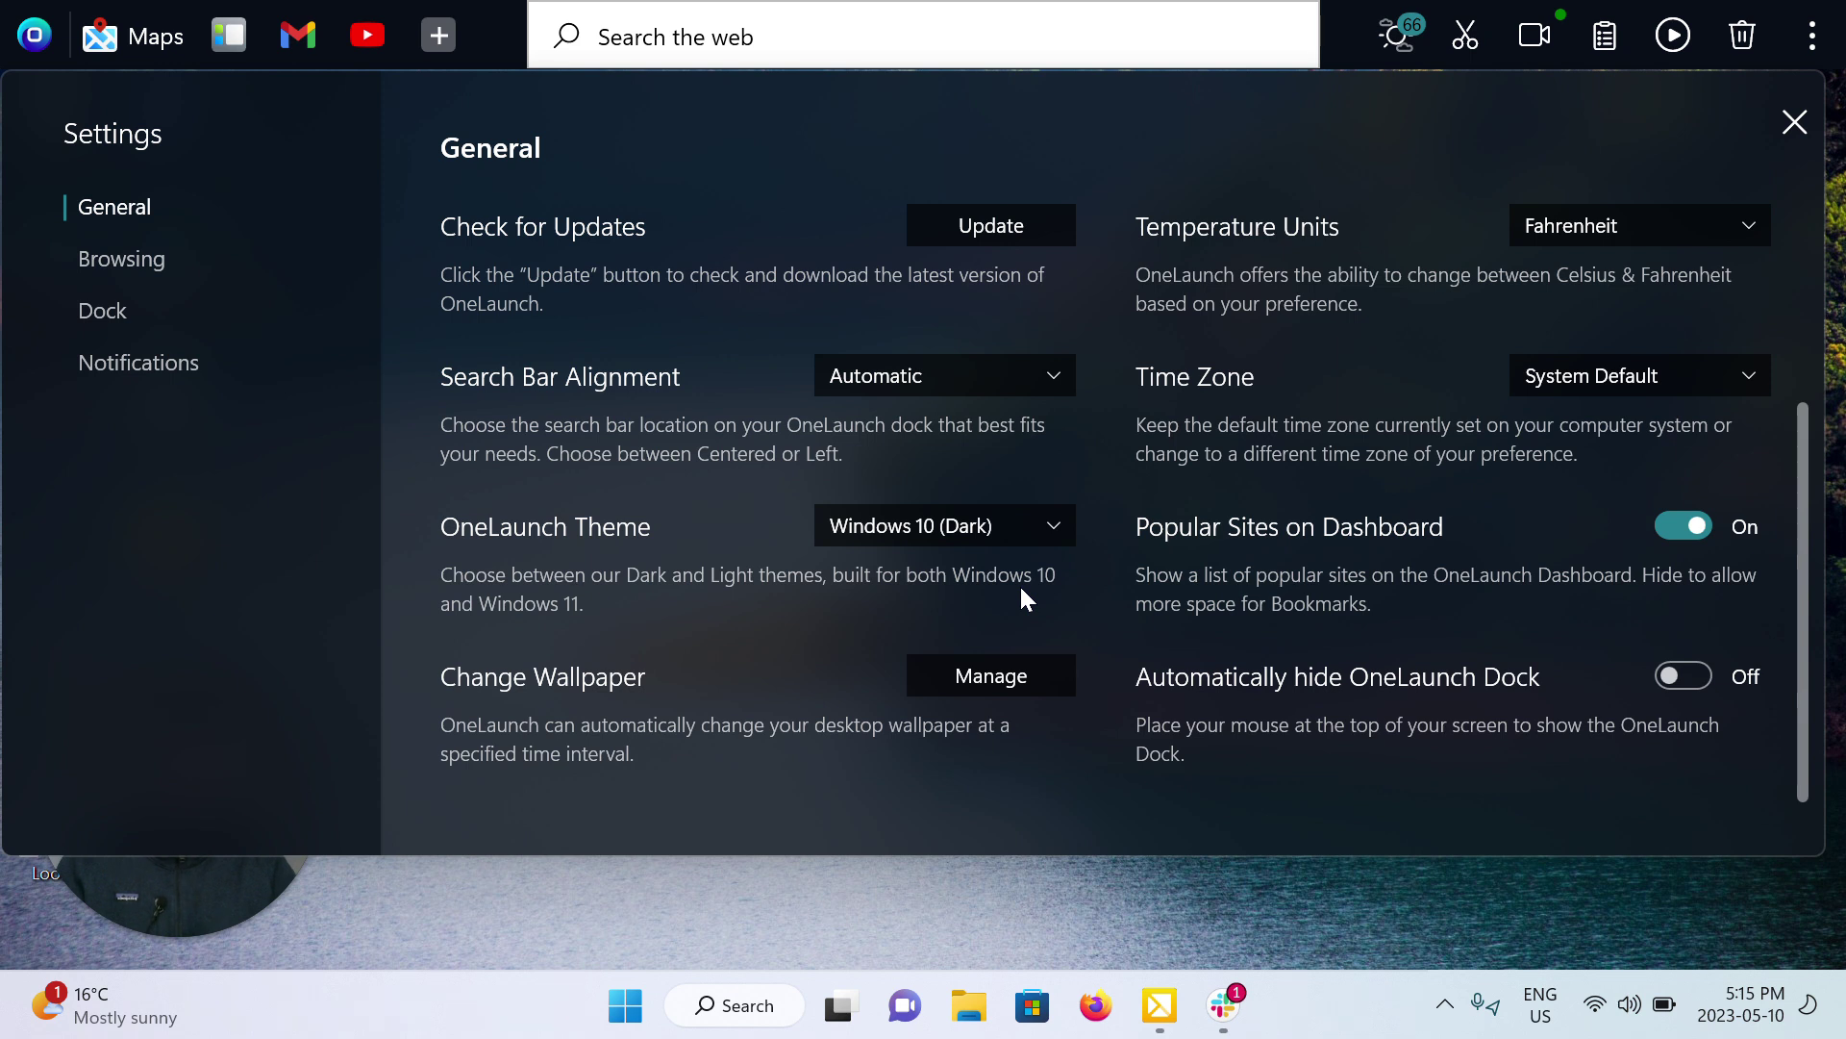
pyautogui.click(1008, 529)
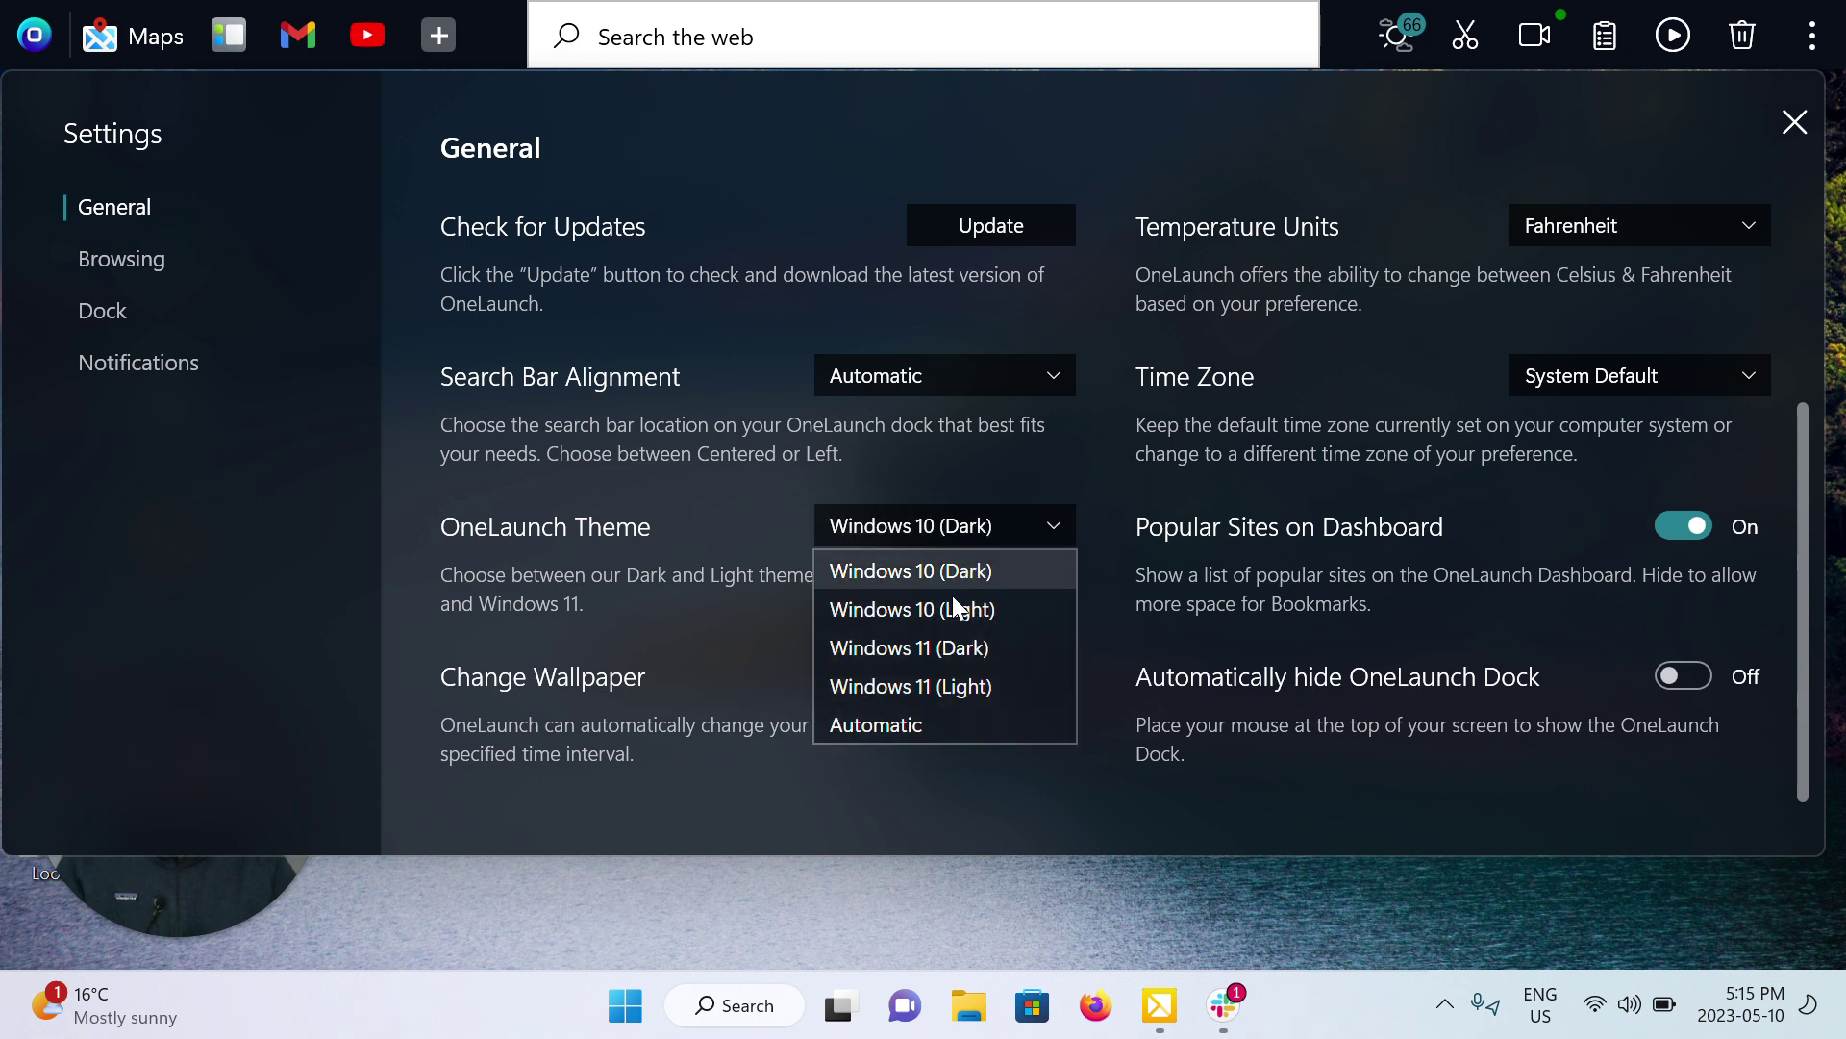
pyautogui.click(1012, 609)
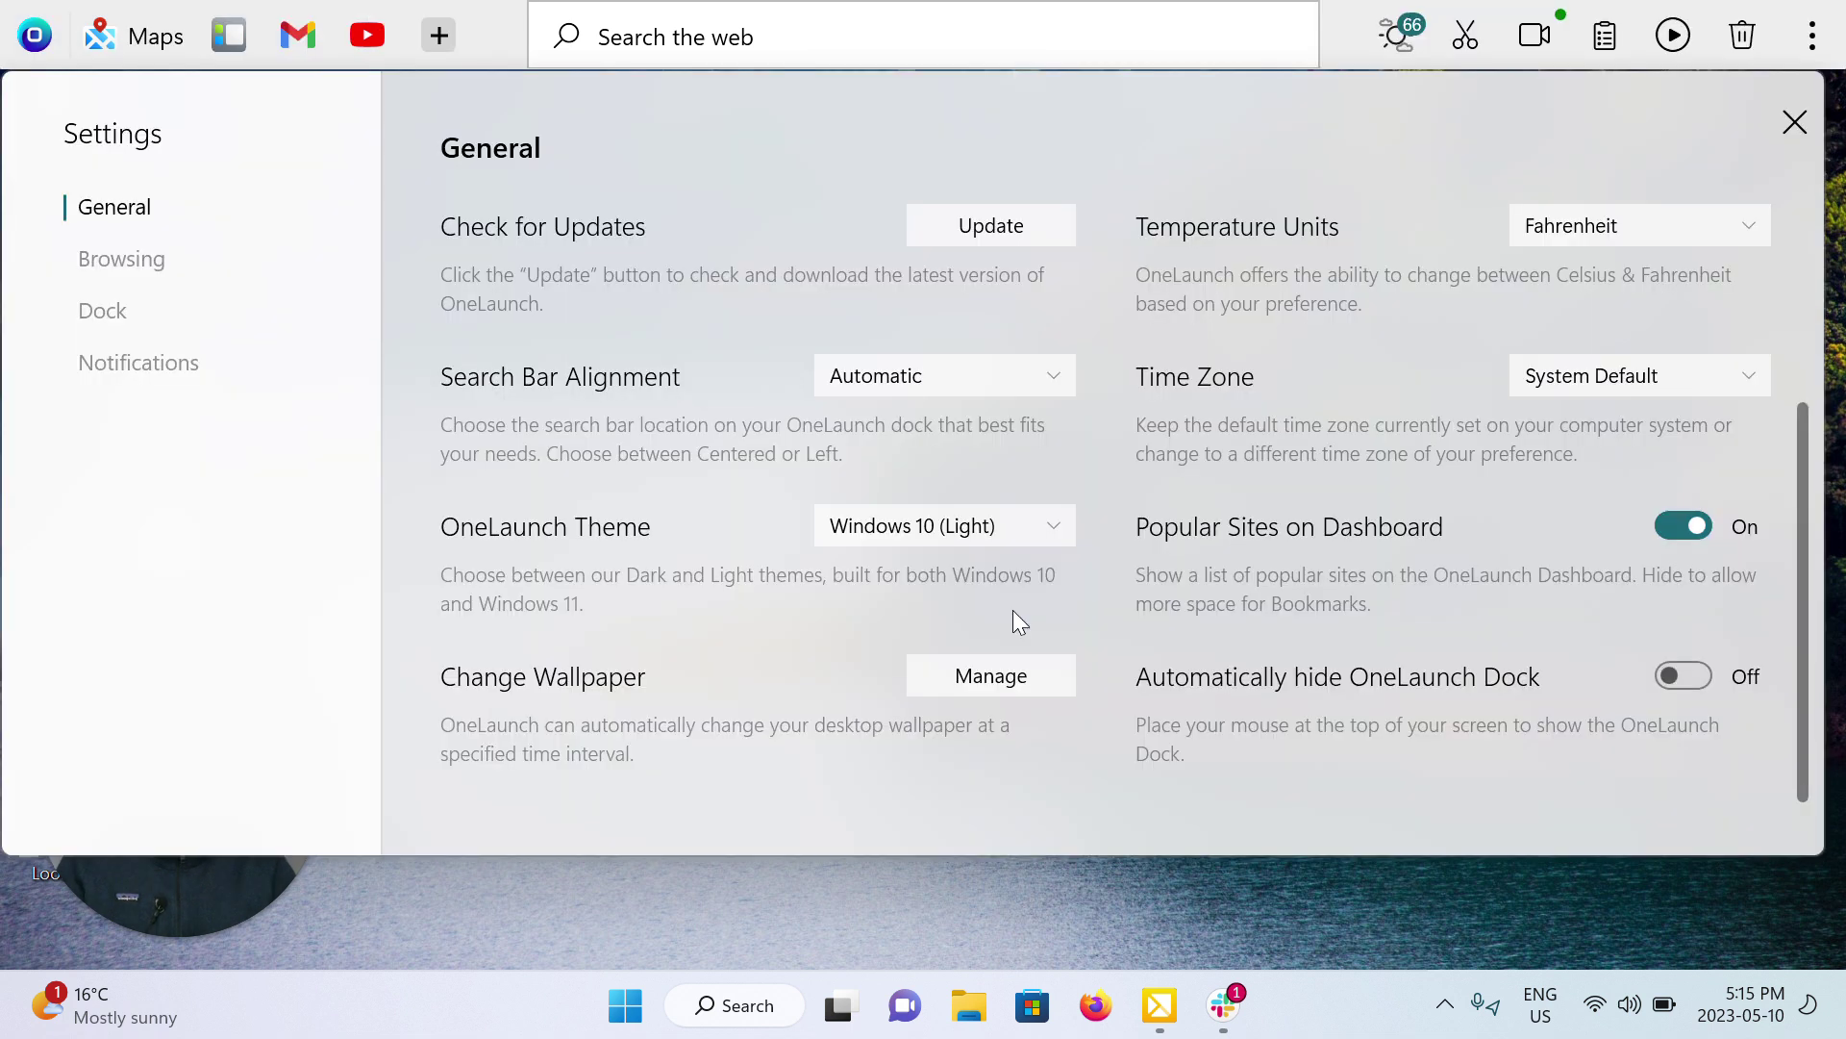
pyautogui.click(1017, 525)
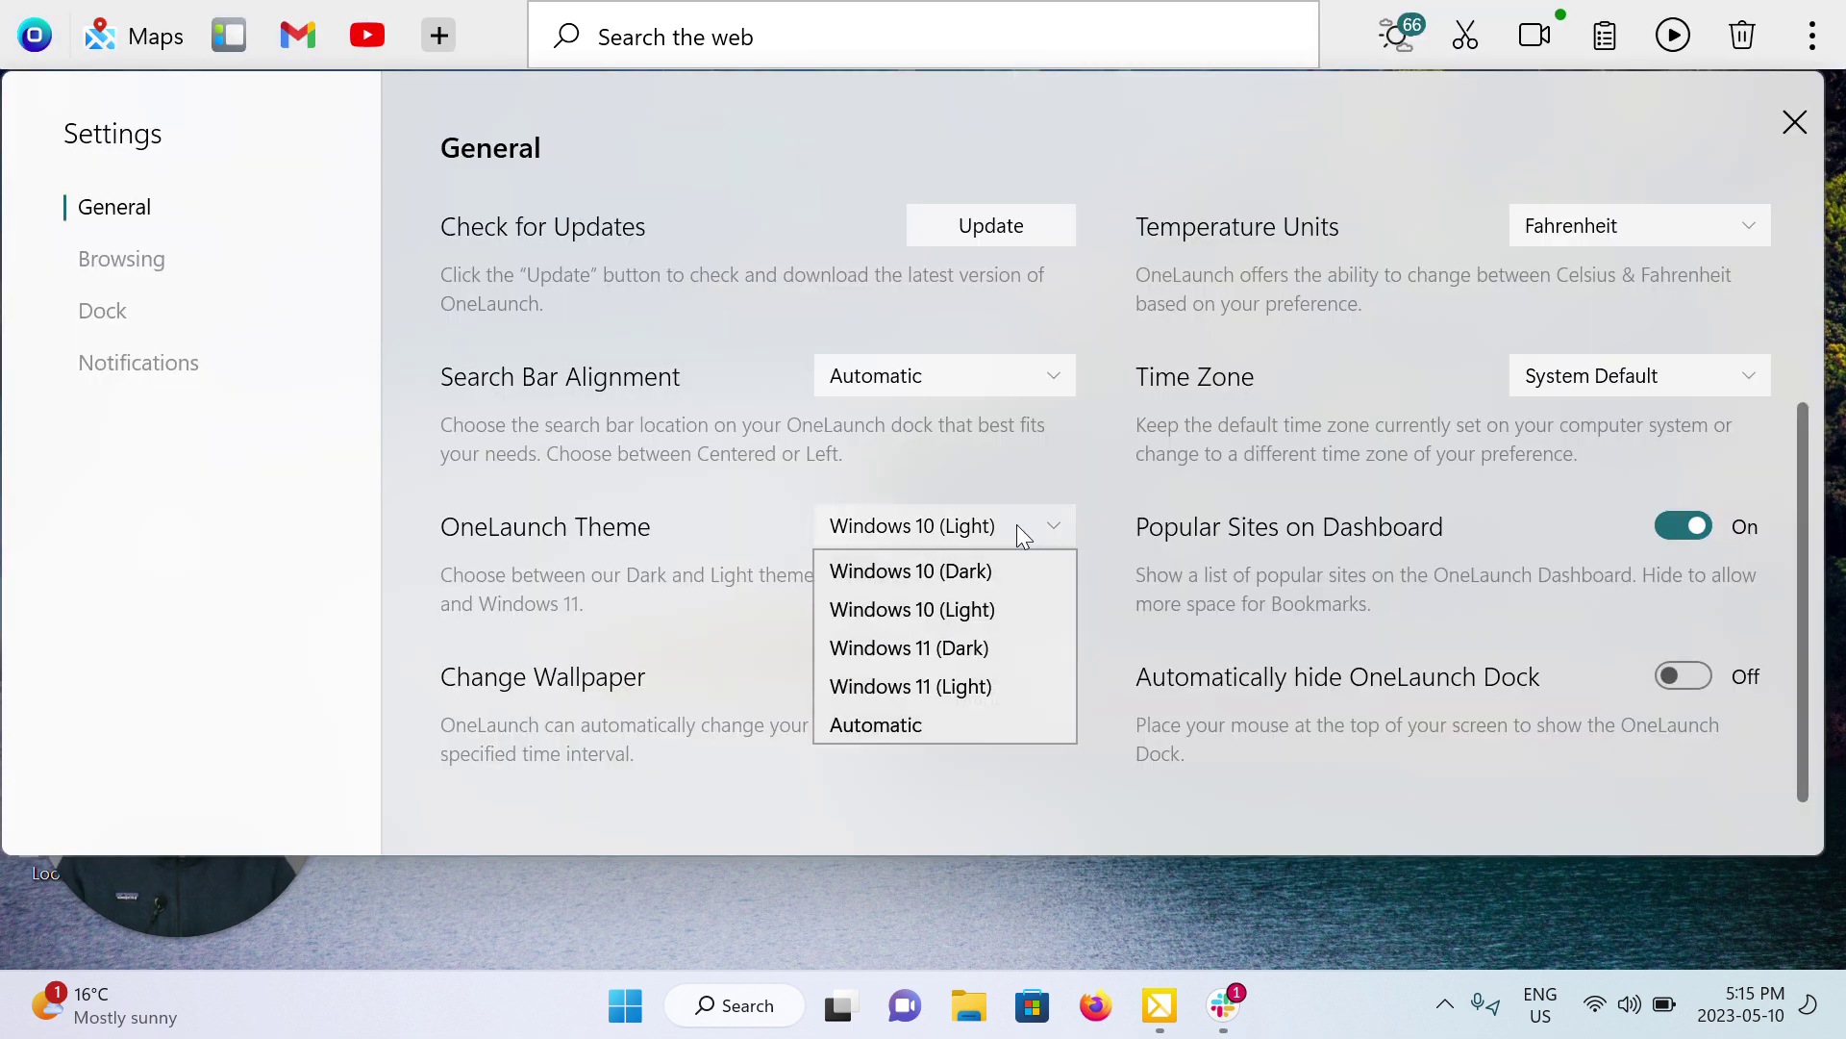
pyautogui.click(993, 652)
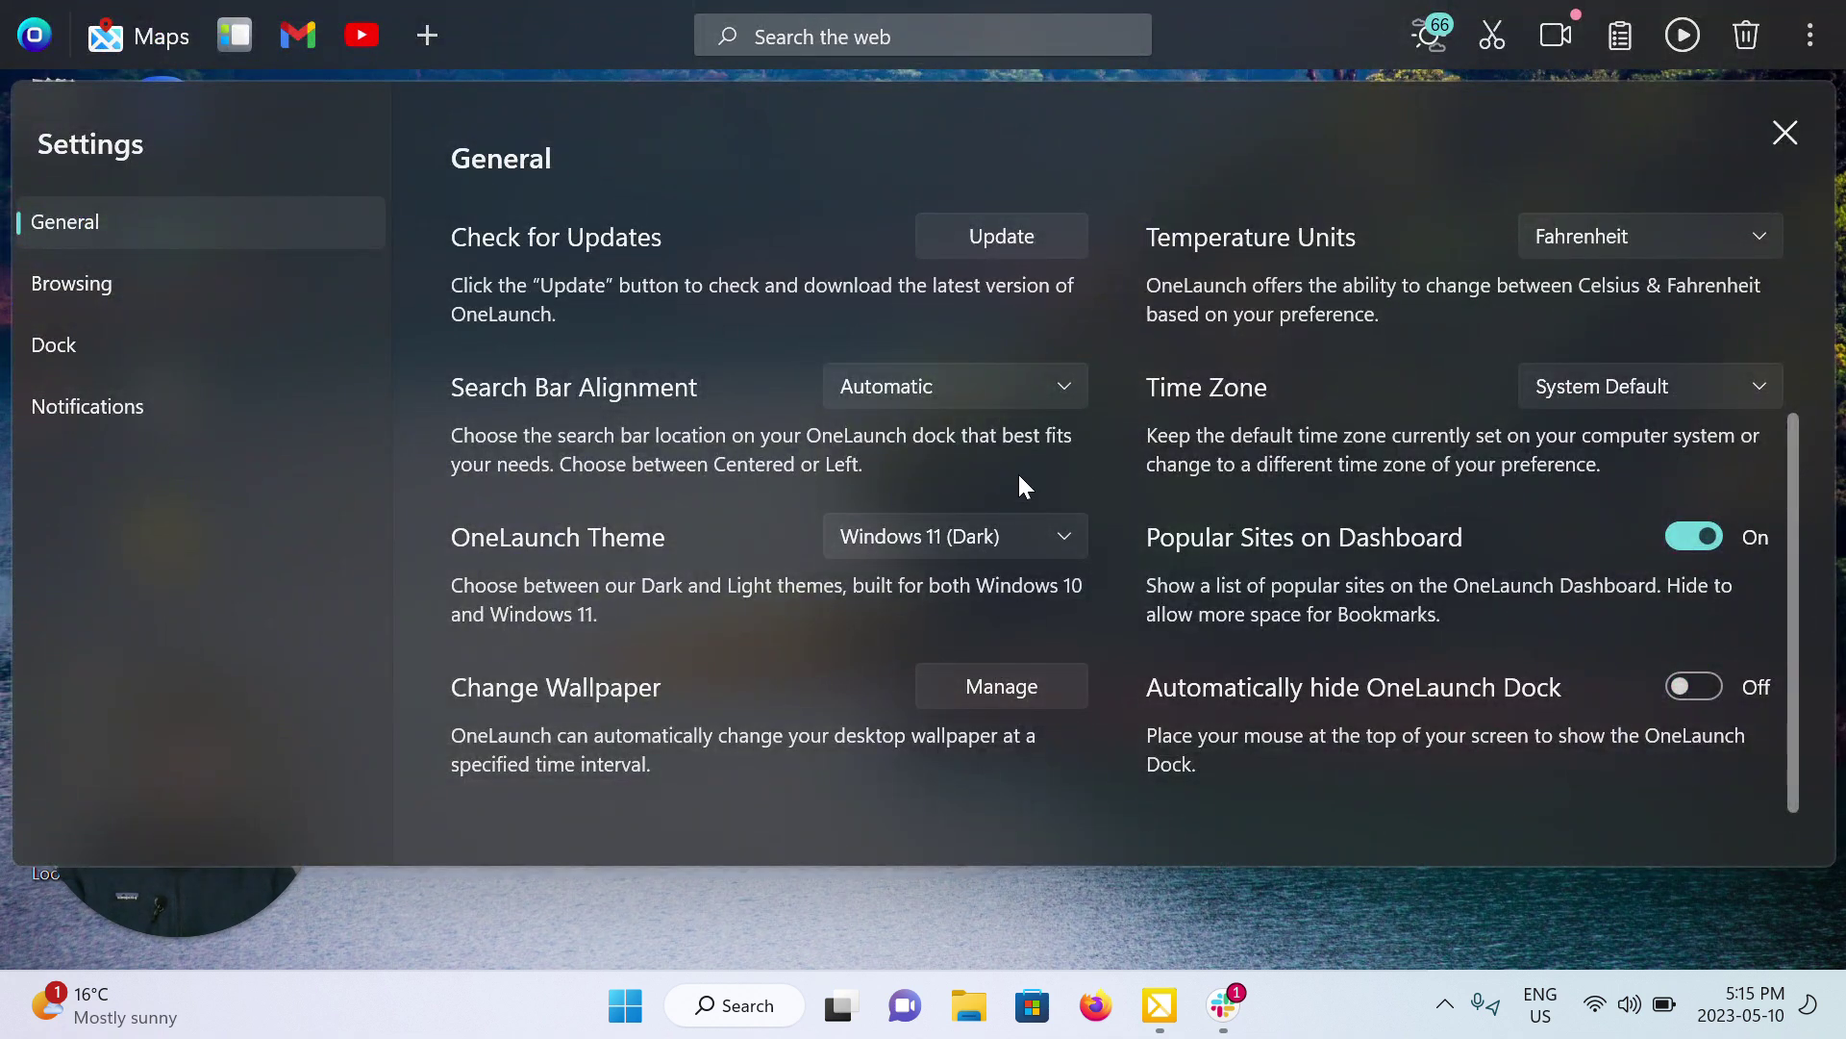
# Step: Set Search Bar Alignment to Left and close Settings
pyautogui.click(1035, 382)
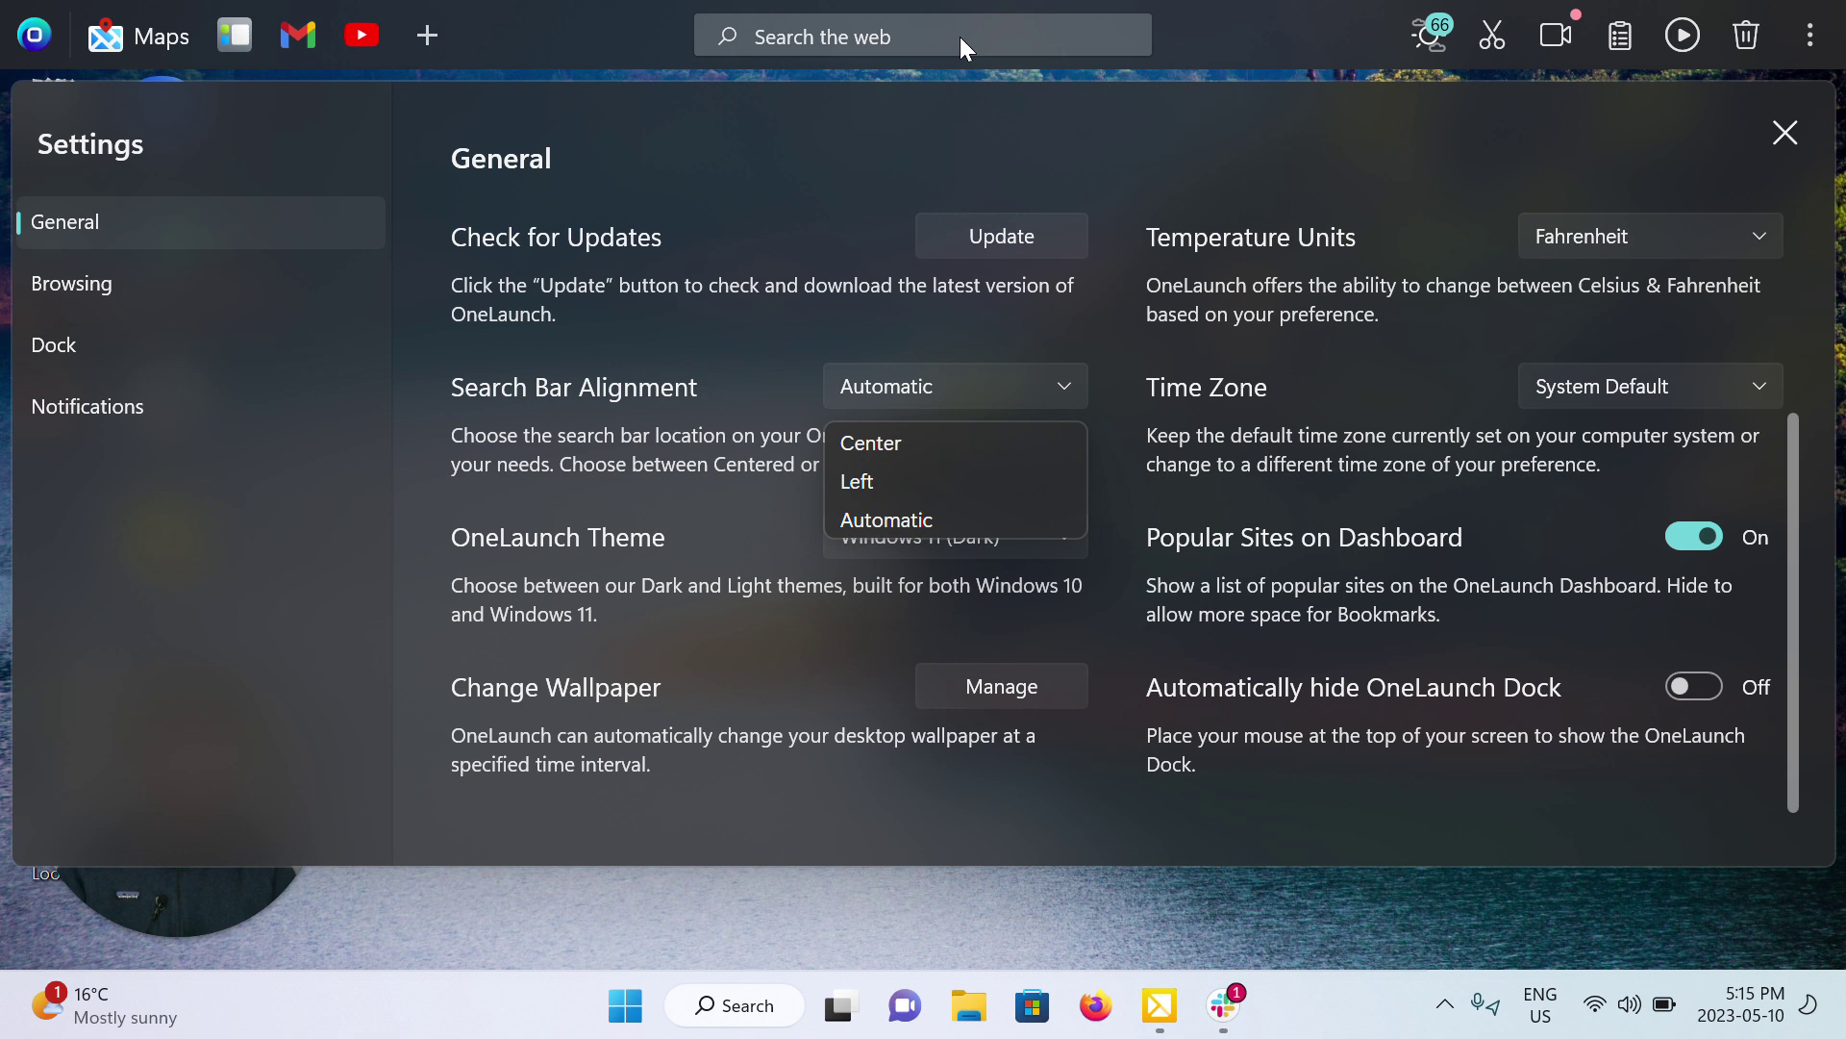
pyautogui.click(956, 480)
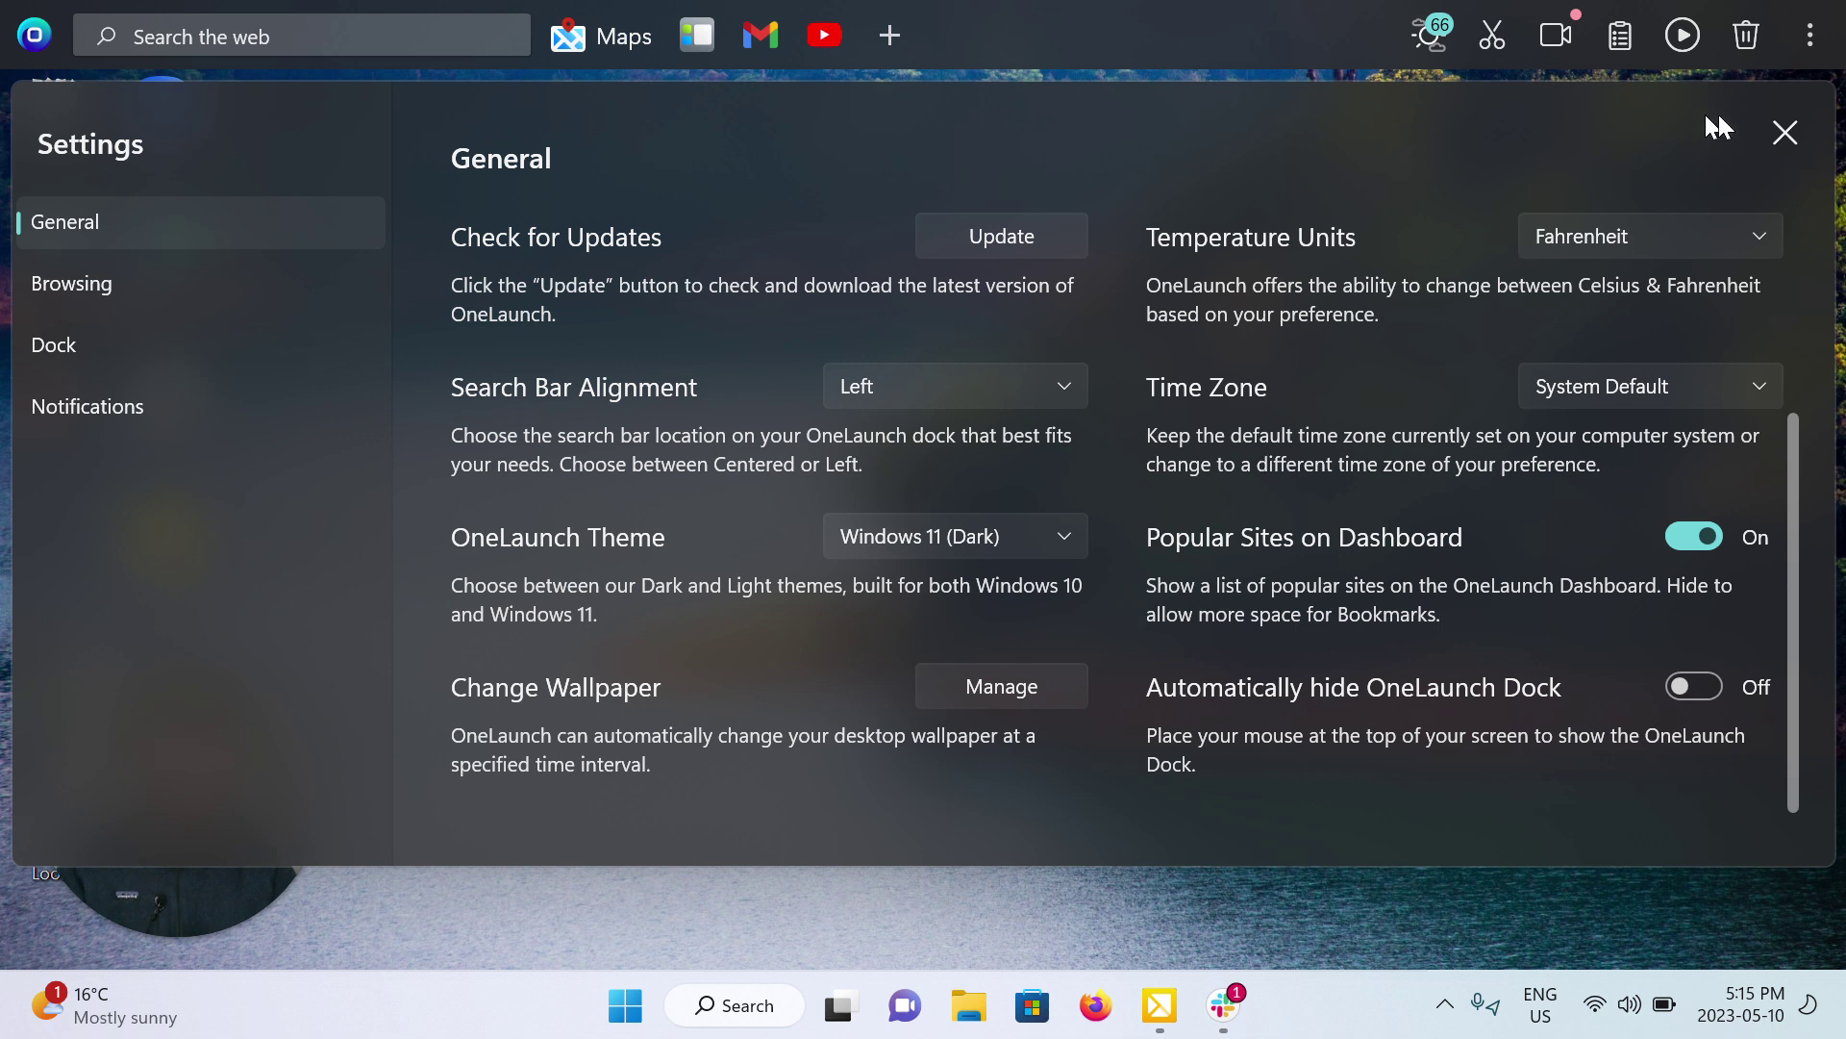
pyautogui.click(1786, 133)
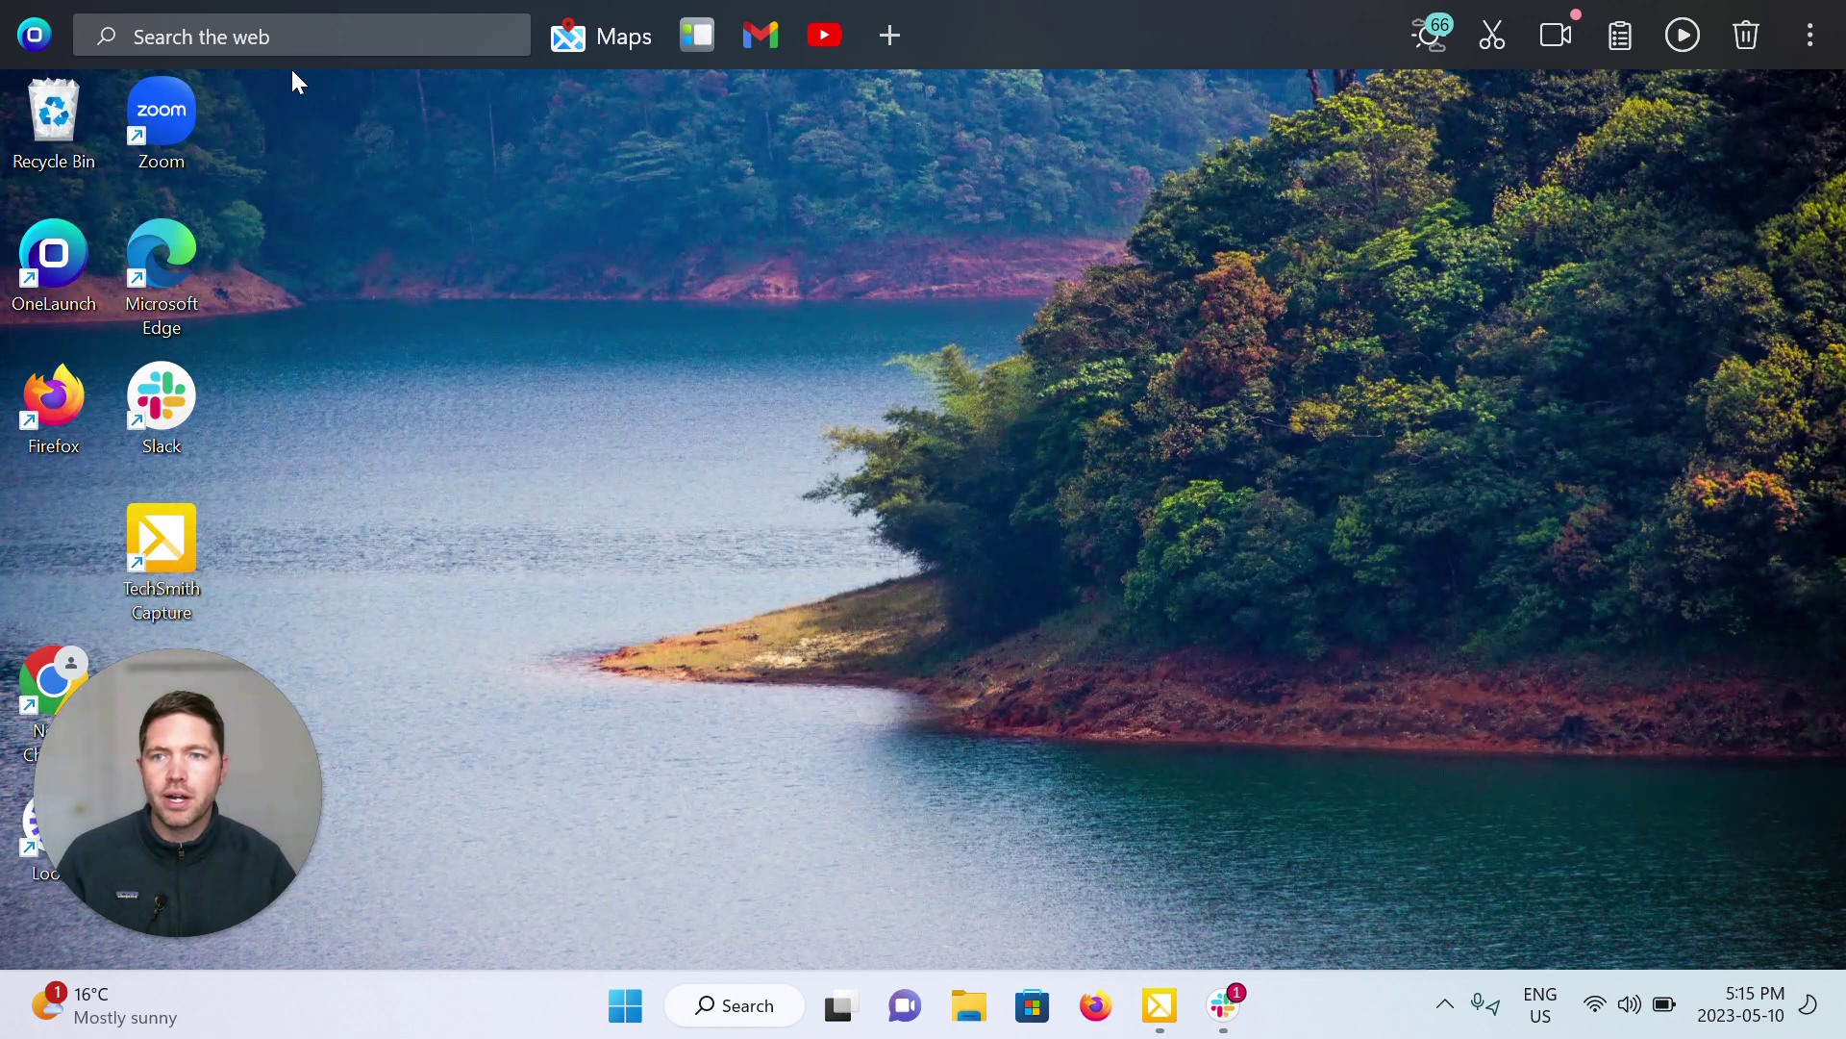
# Step: Search 'dogs' from the dock, close the results, and reopen OneLaunch Settings
pyautogui.click(397, 41)
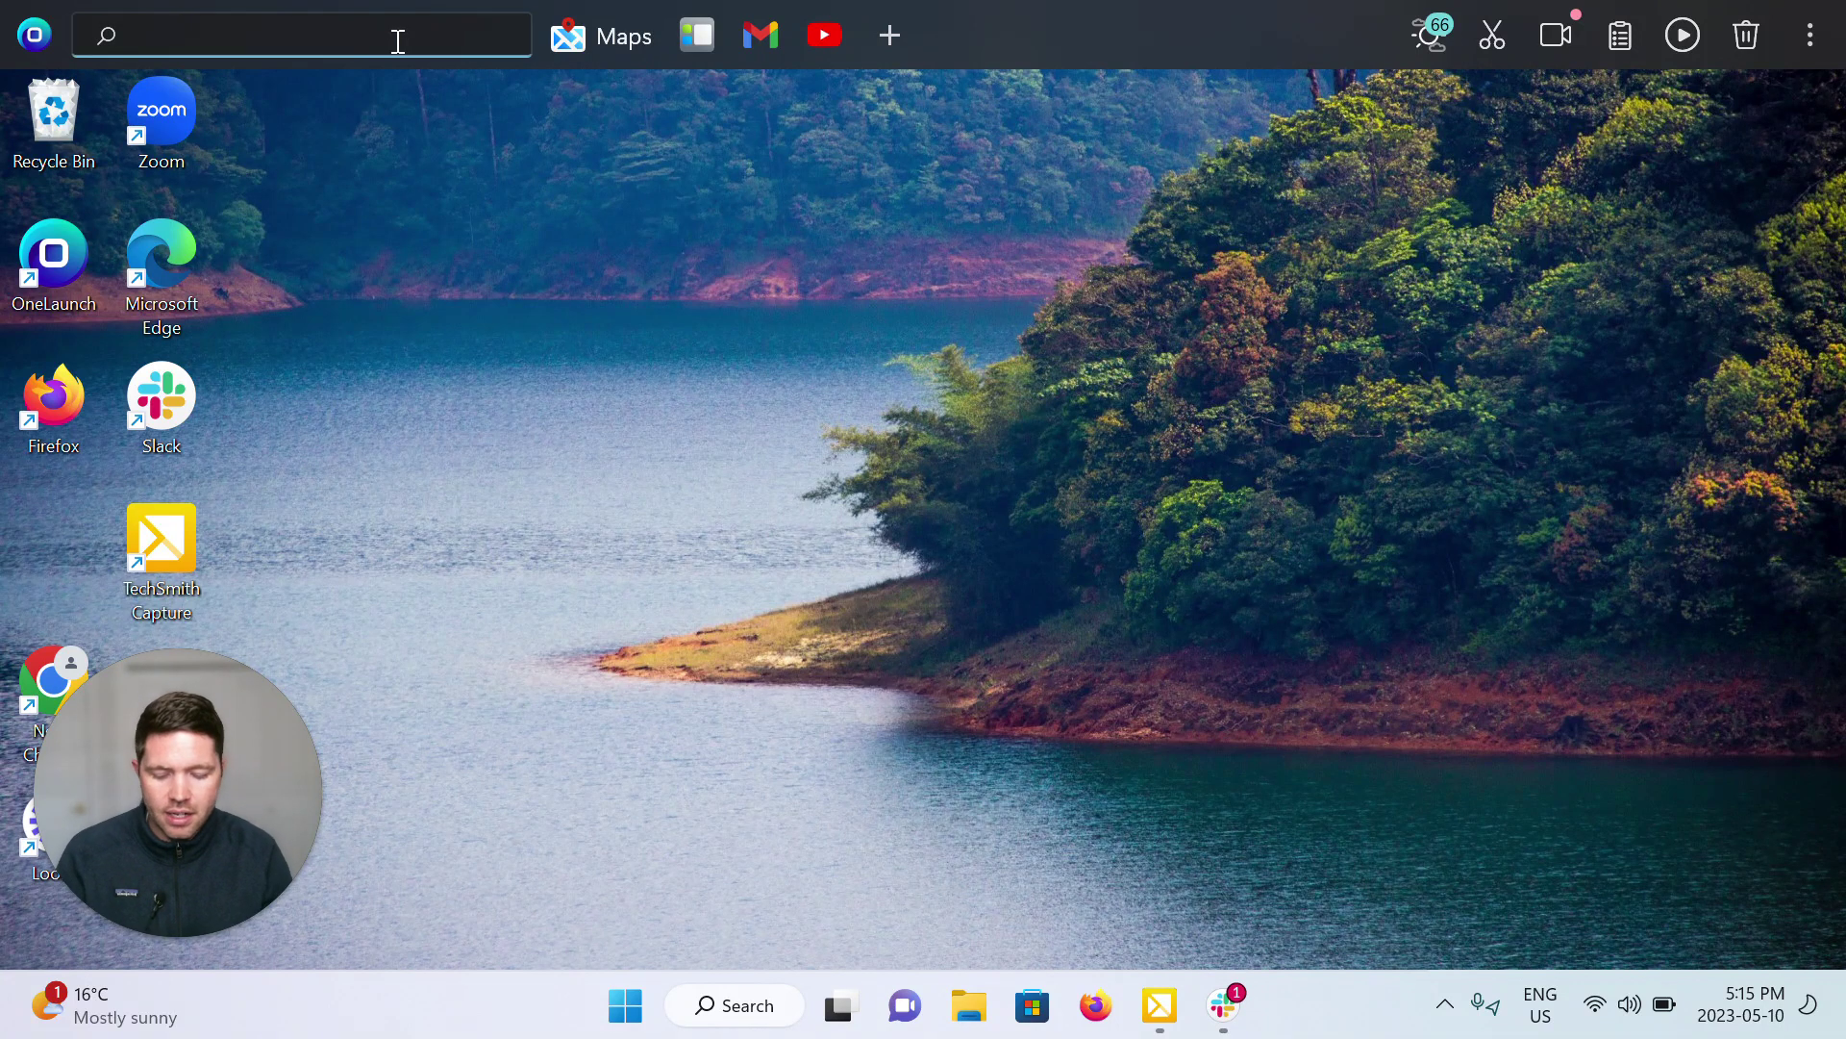
pyautogui.write('dogs')
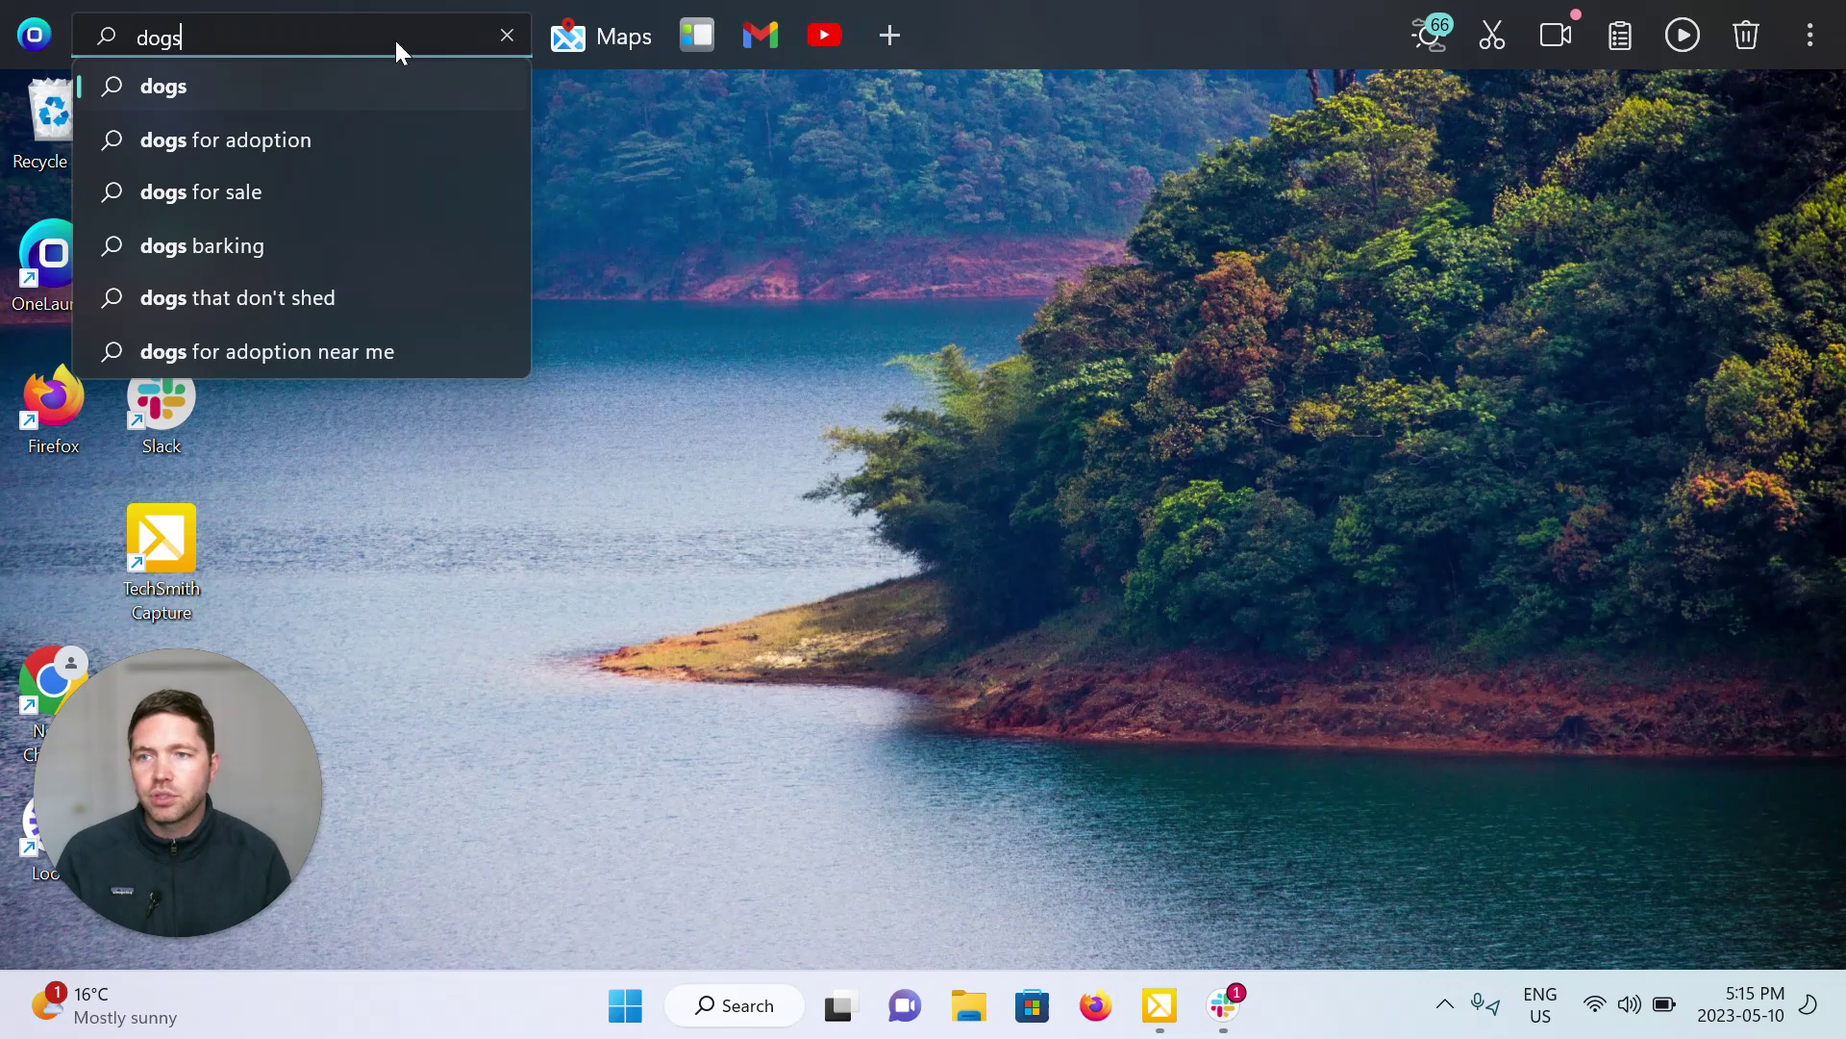
pyautogui.press('Return')
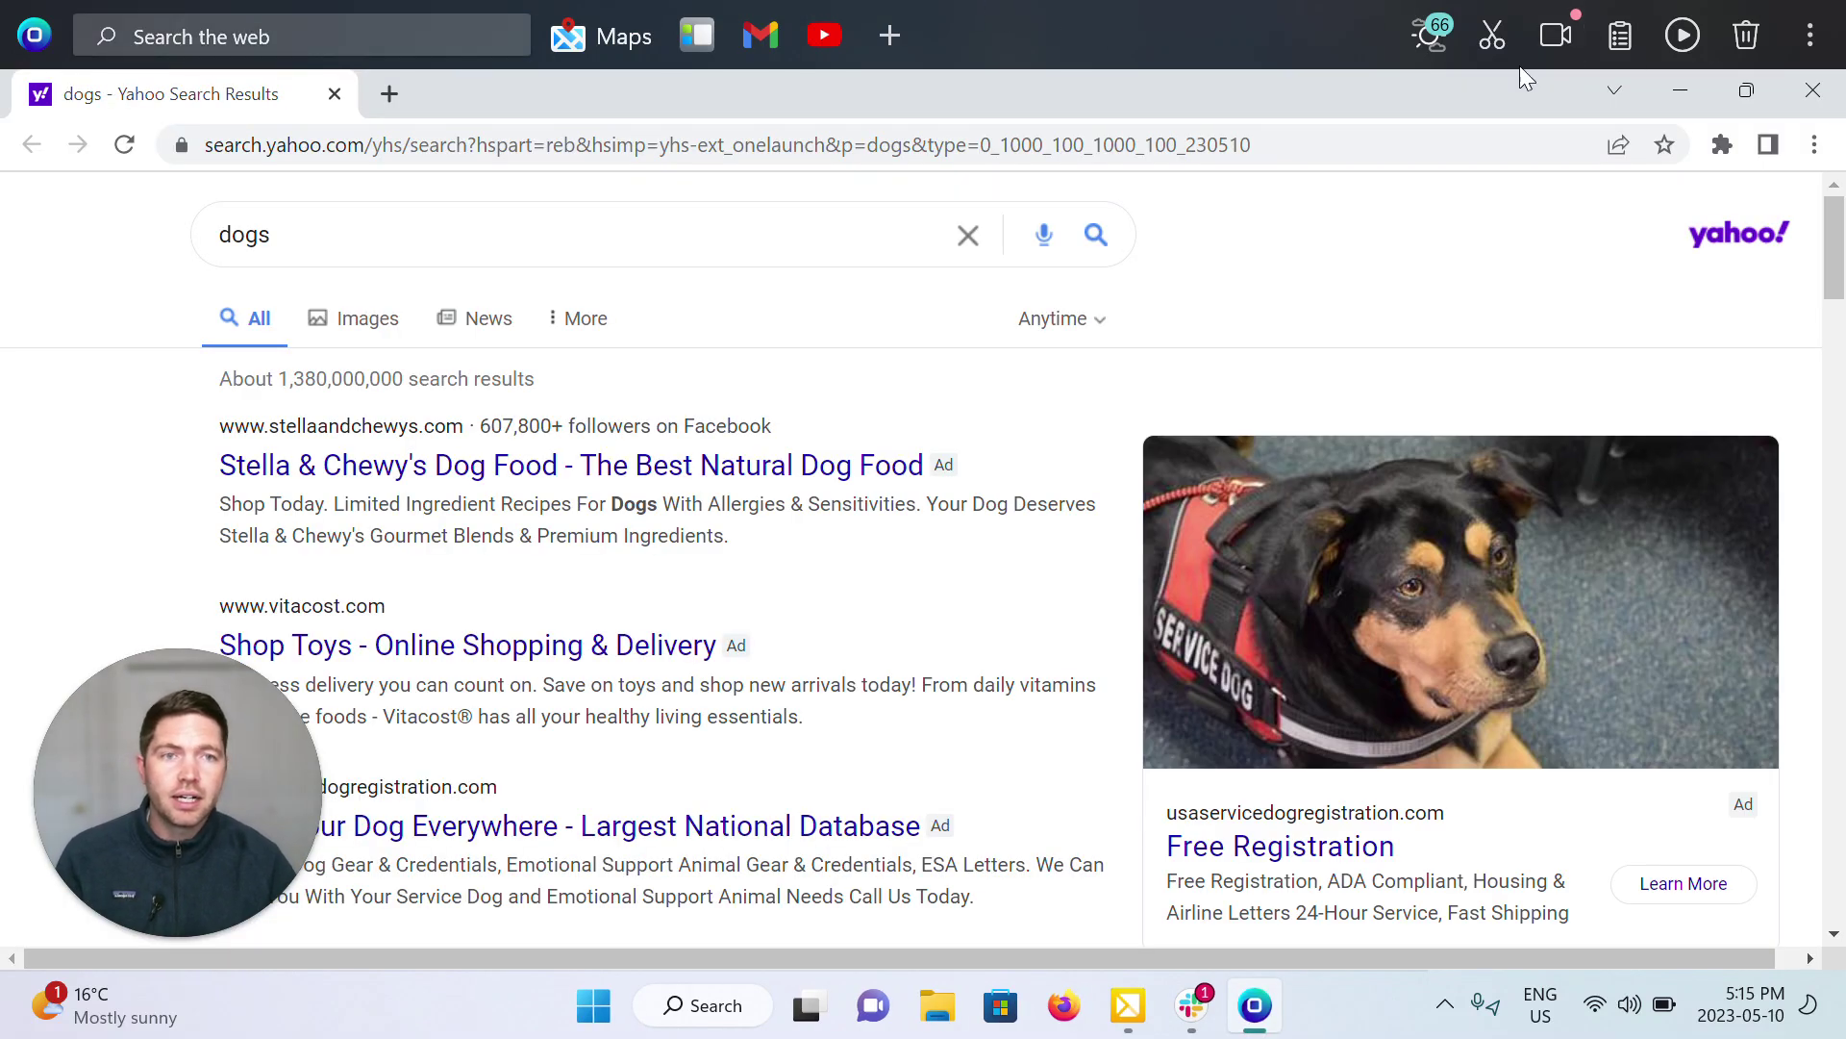
pyautogui.click(1812, 96)
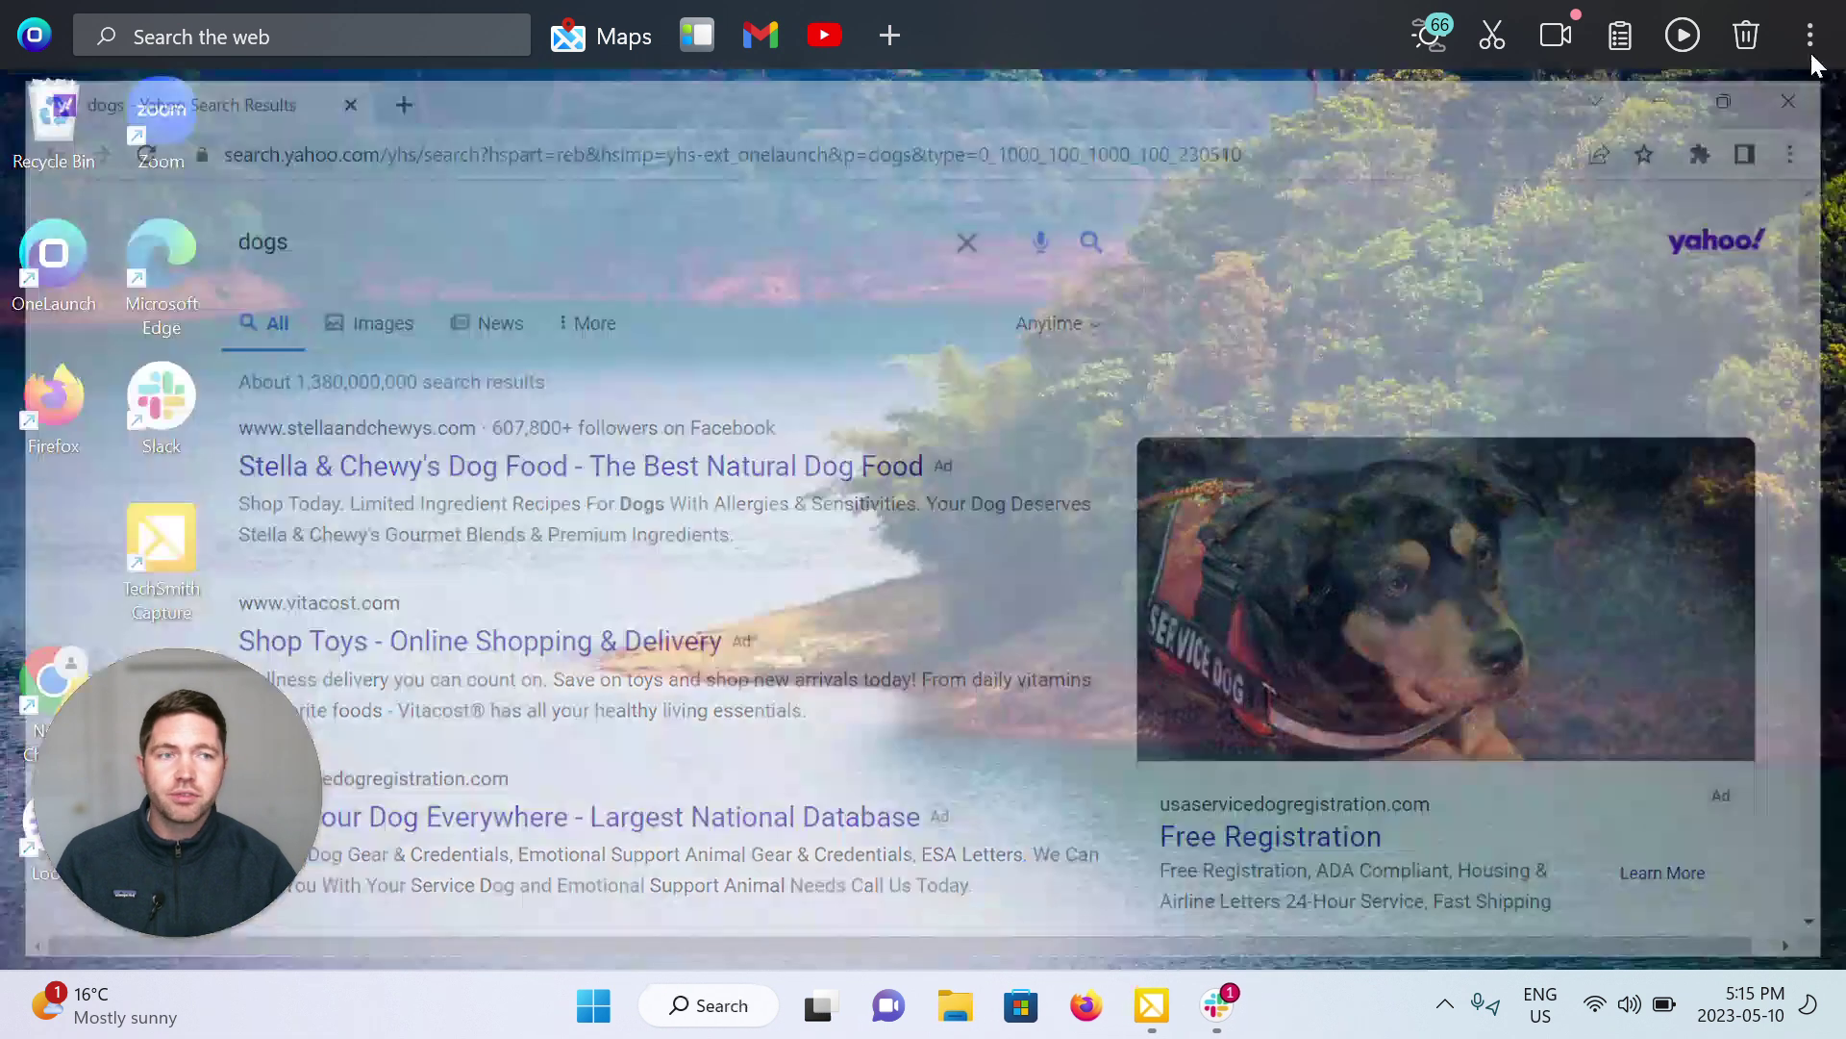
pyautogui.click(1811, 35)
pyautogui.click(1677, 249)
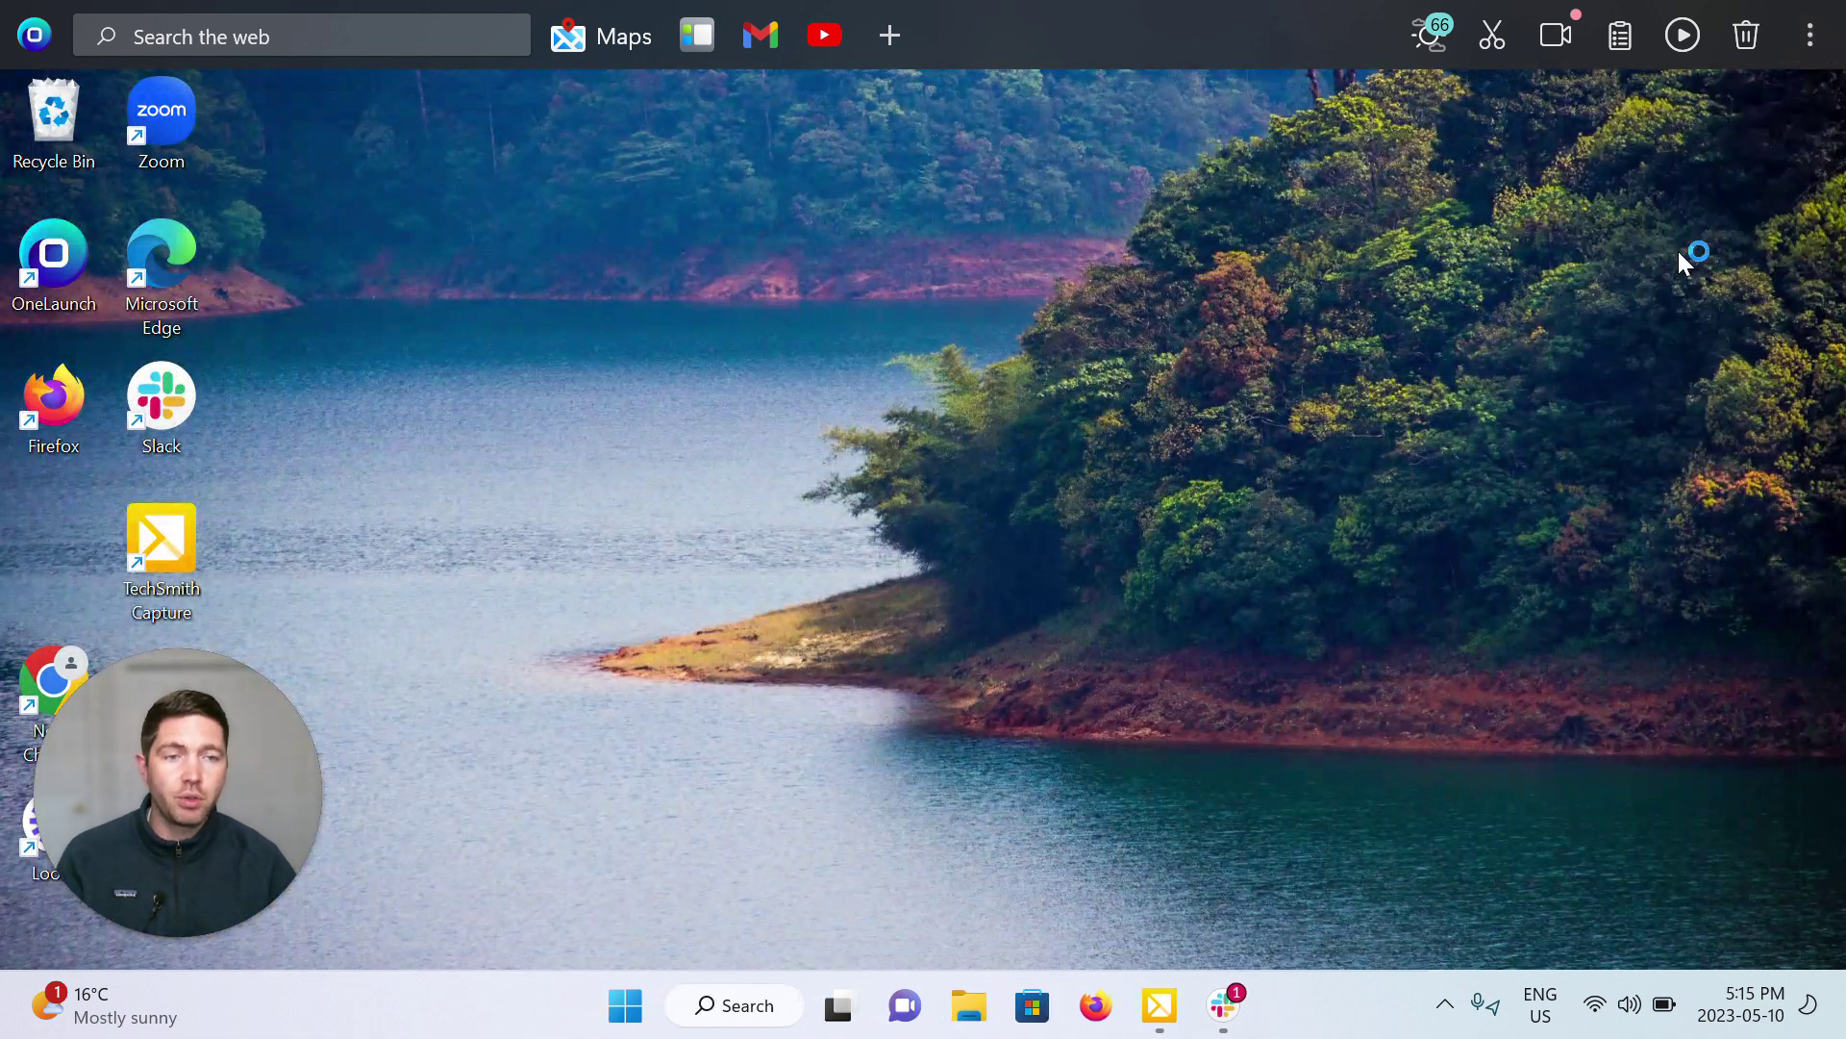
# Step: Switch OneLaunch Theme and Search Bar Alignment both to Automatic, then close Settings
pyautogui.scroll(-3, 993, 575)
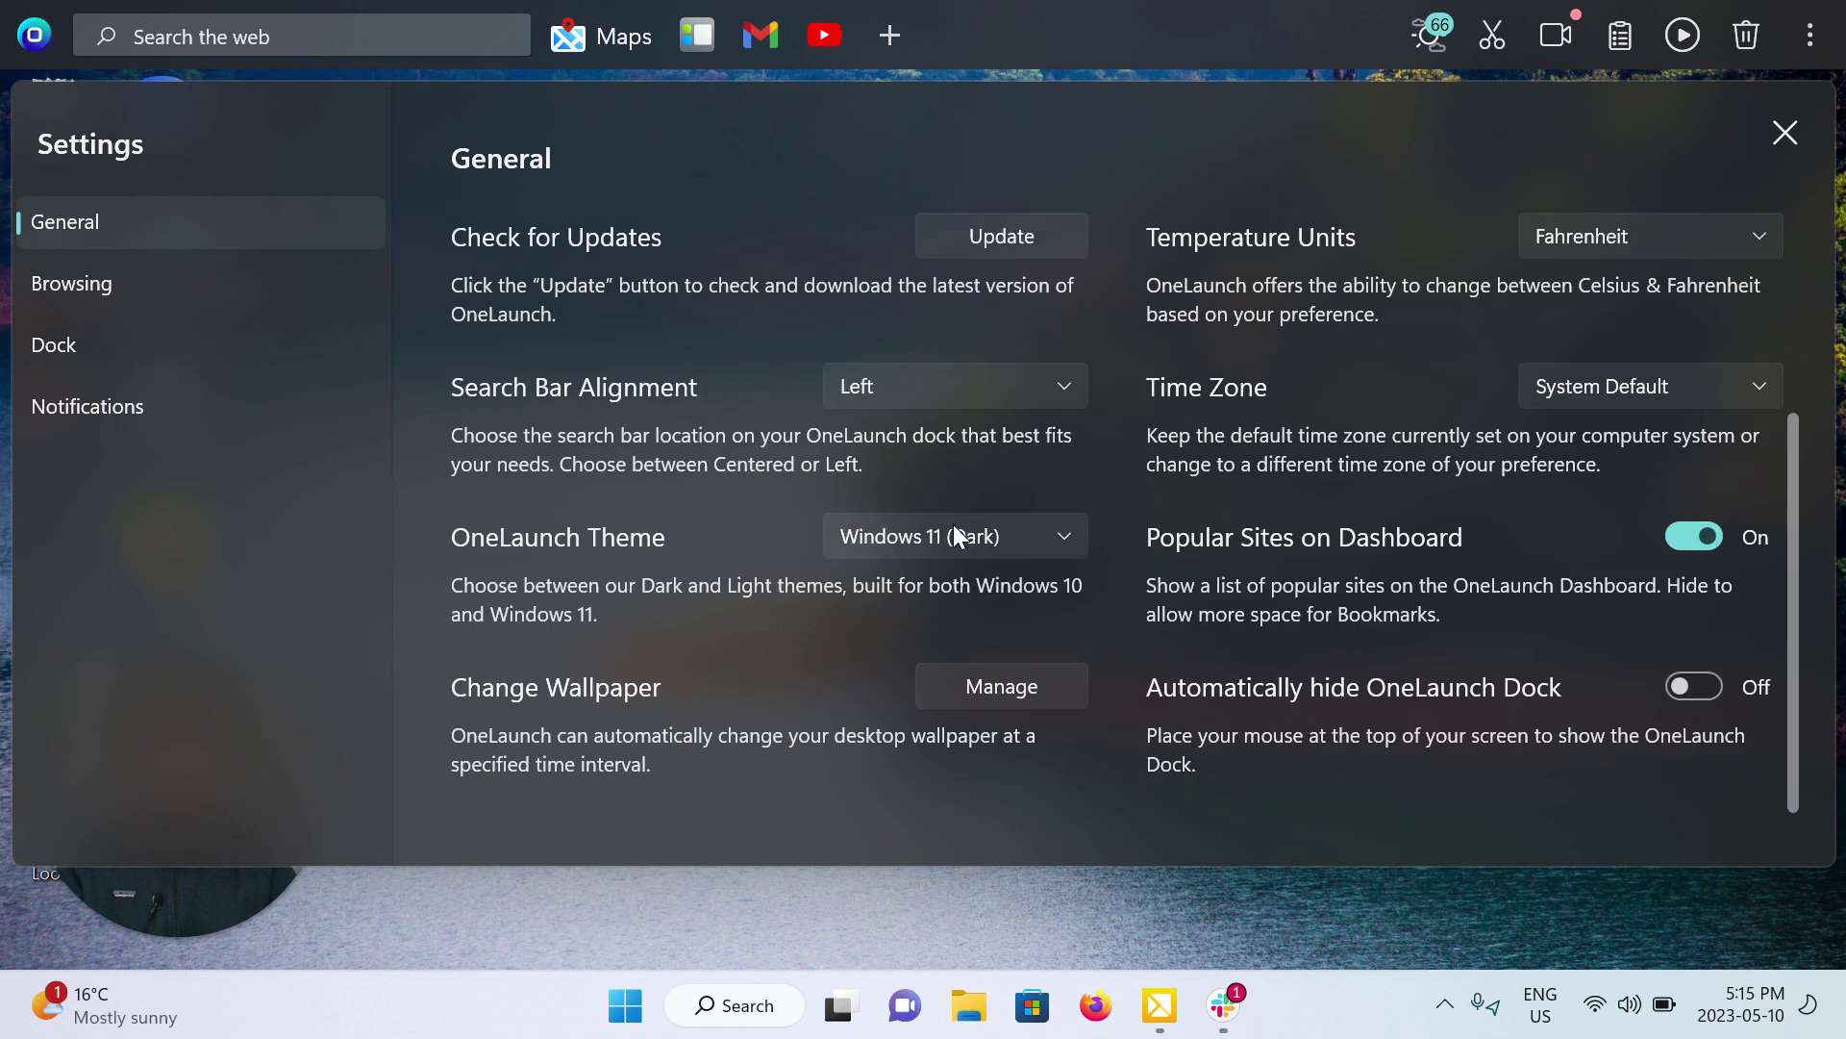
pyautogui.click(978, 379)
pyautogui.press('Escape')
pyautogui.click(975, 527)
pyautogui.click(975, 748)
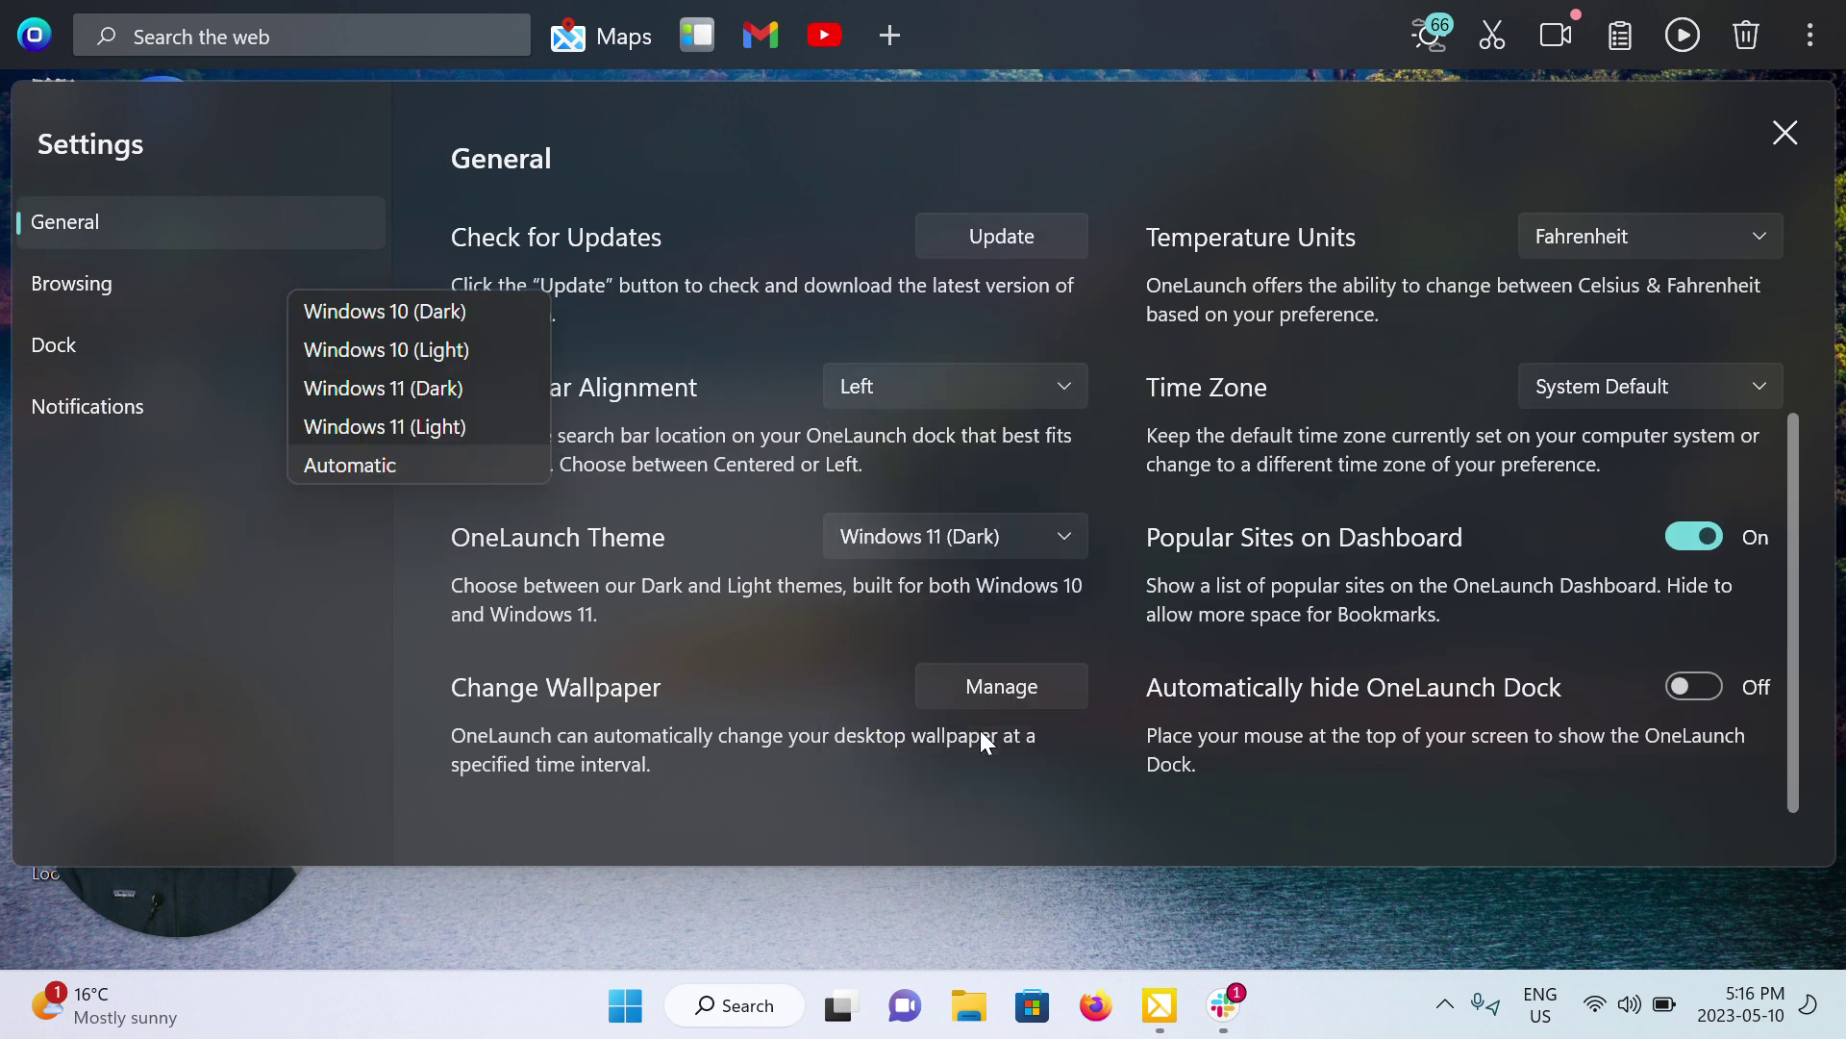
pyautogui.click(1021, 394)
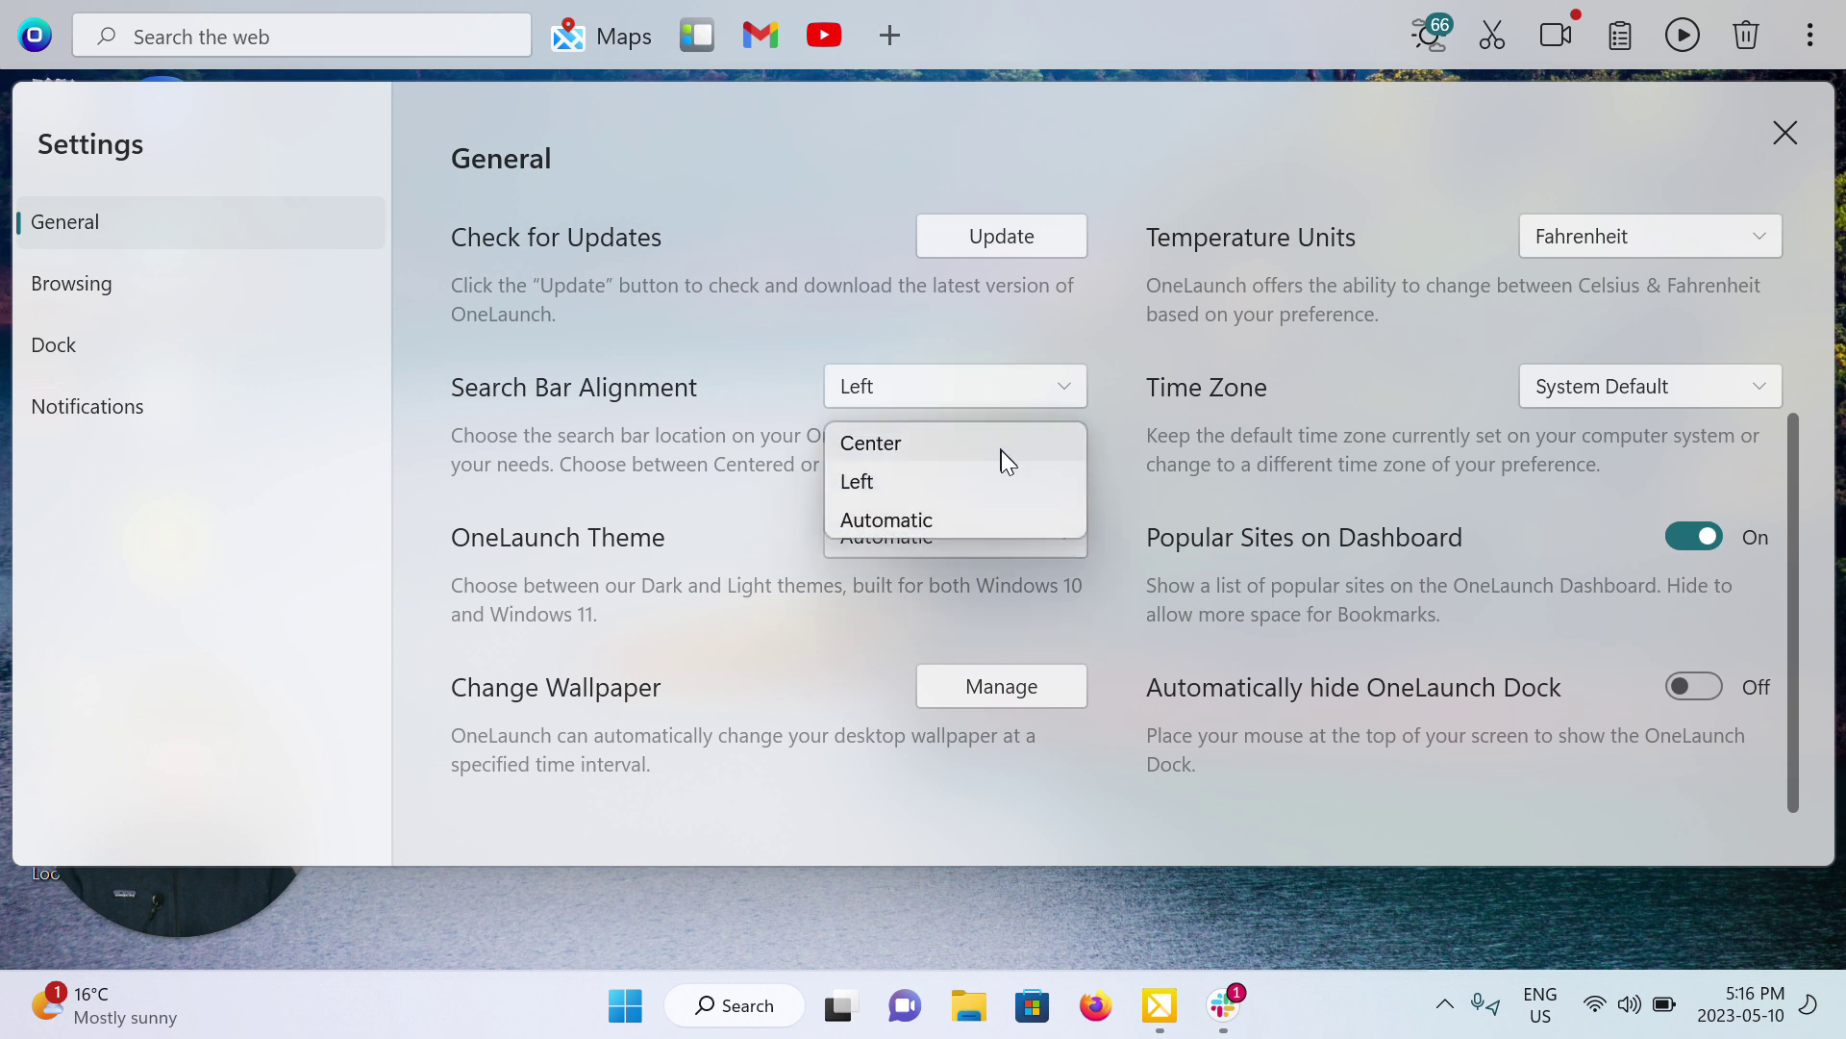
pyautogui.click(1031, 506)
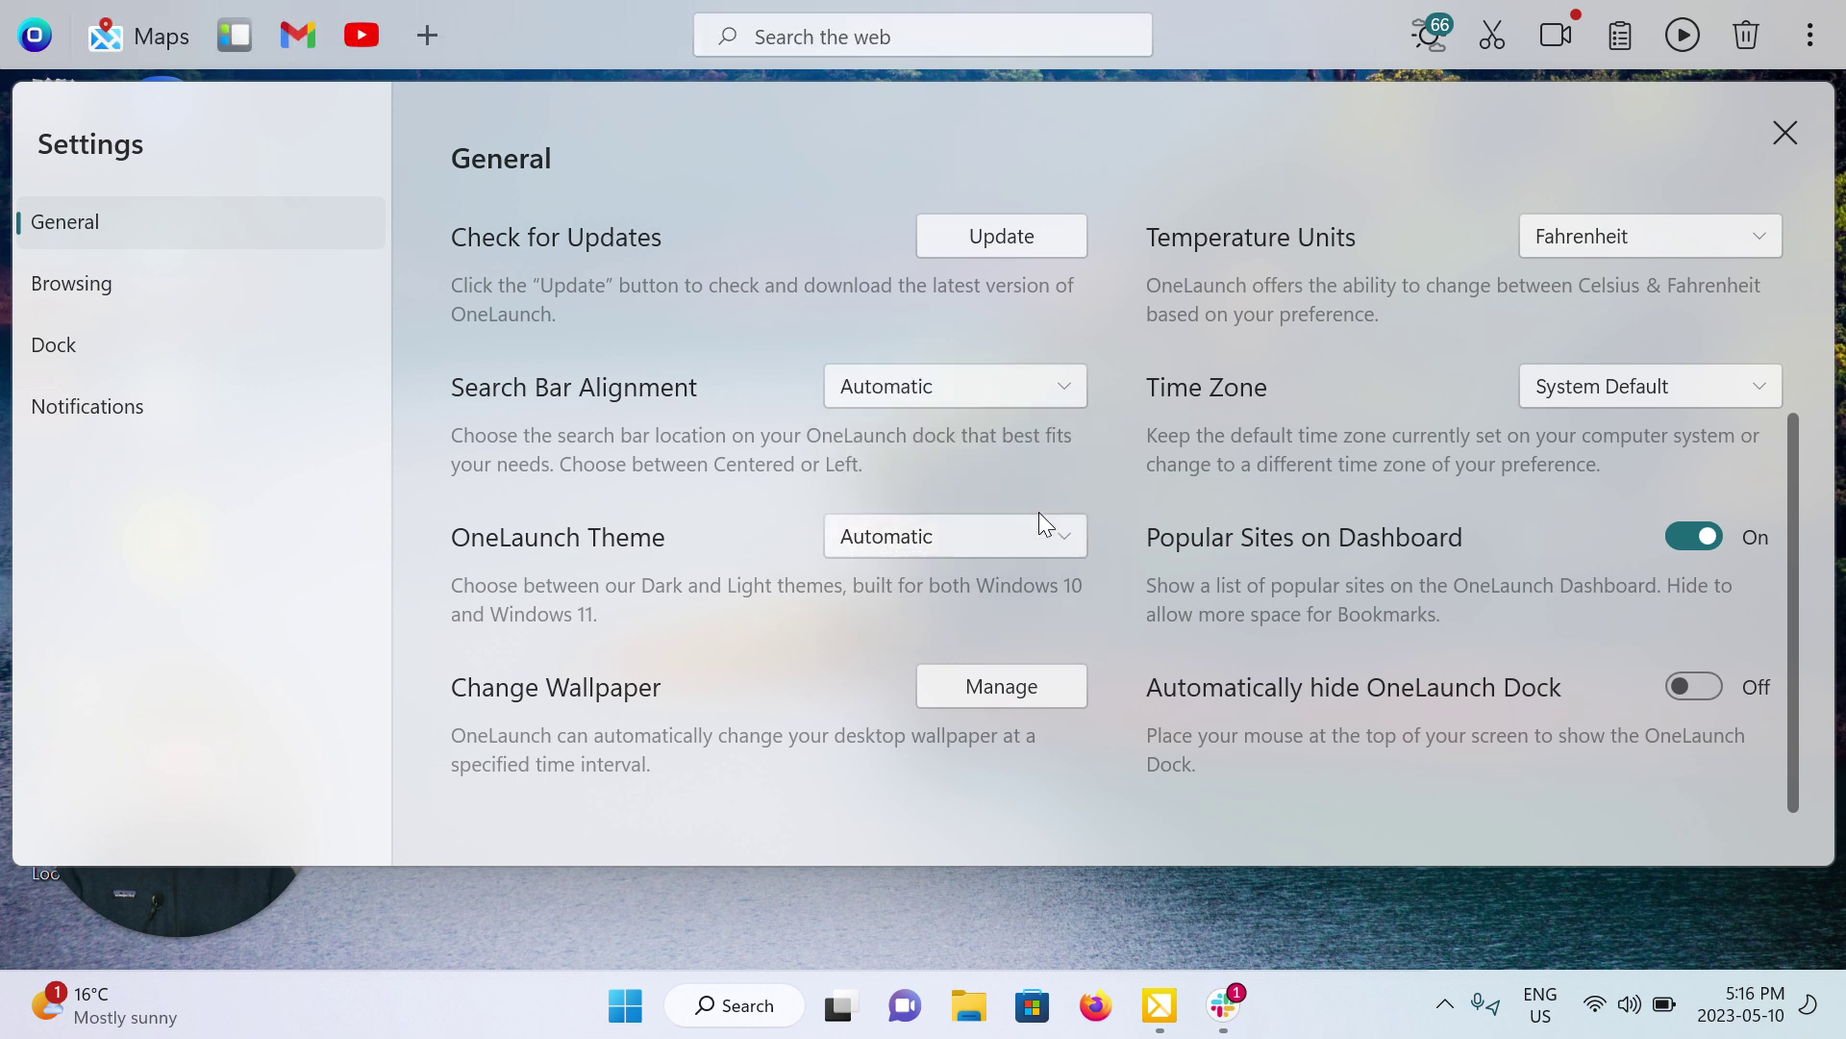
pyautogui.click(1785, 133)
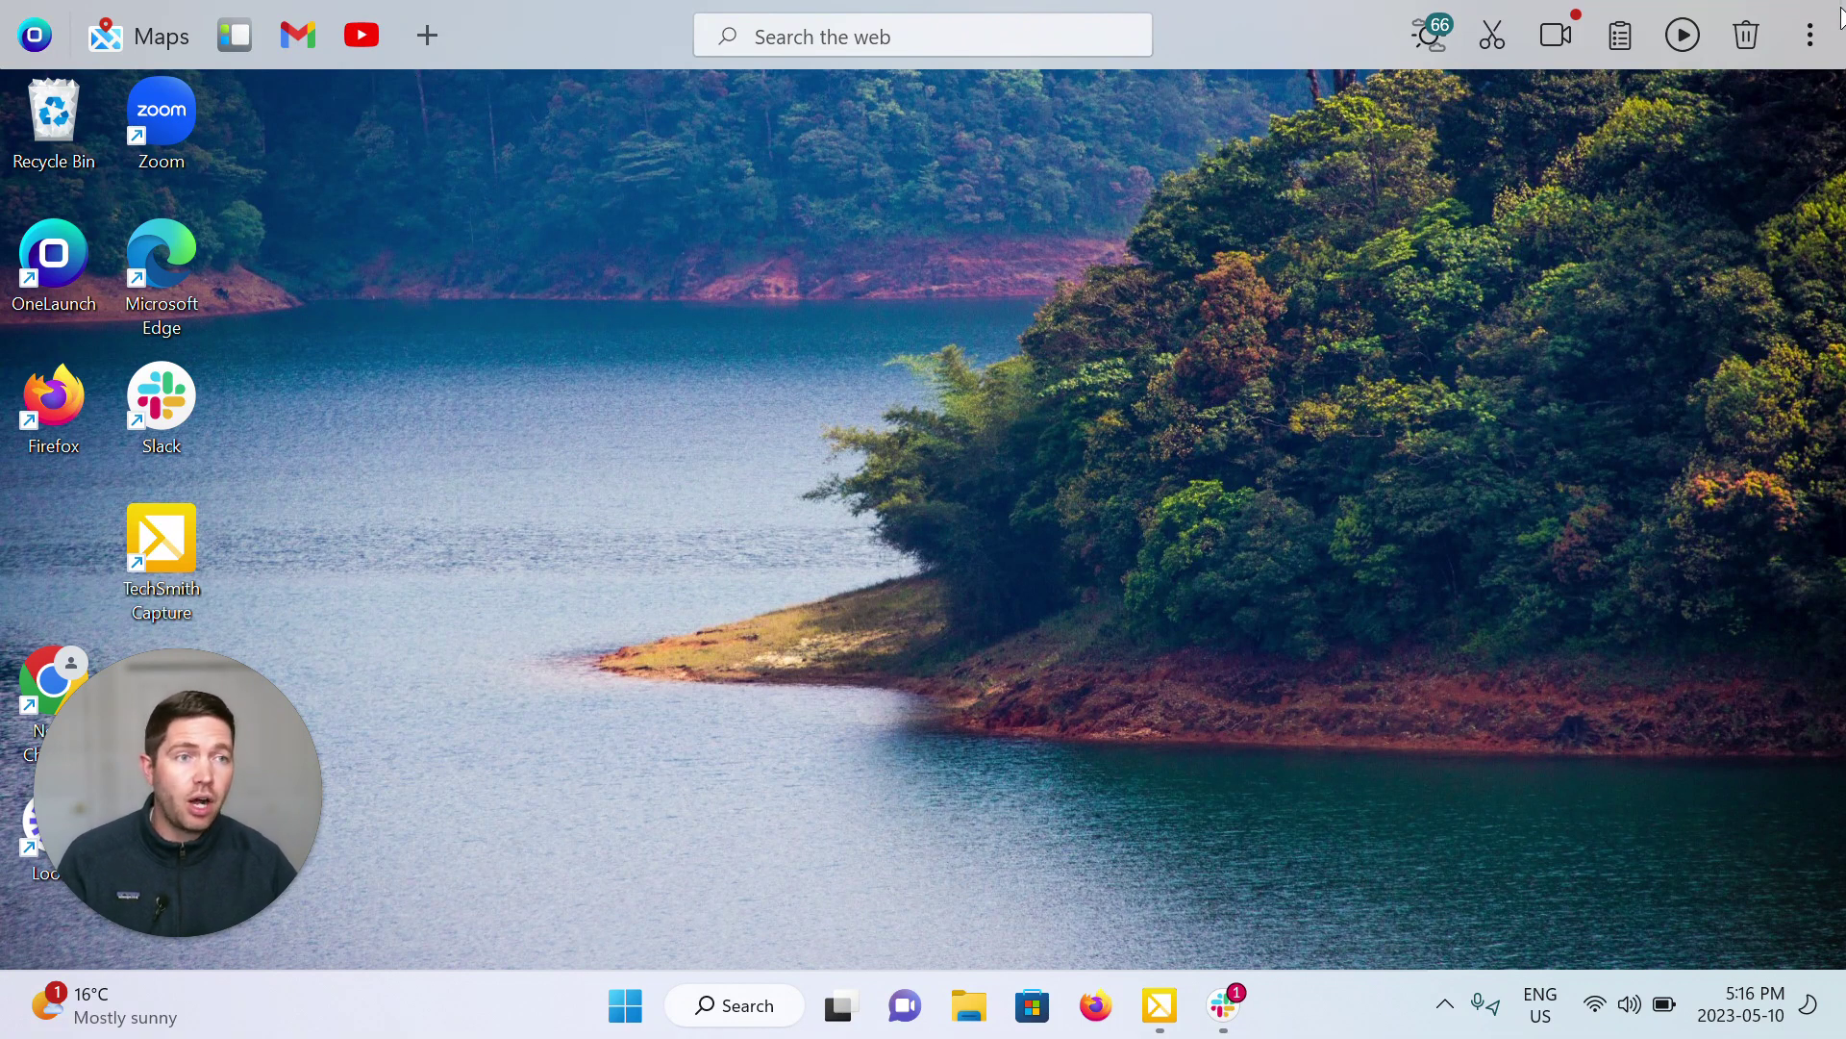
pyautogui.click(1810, 35)
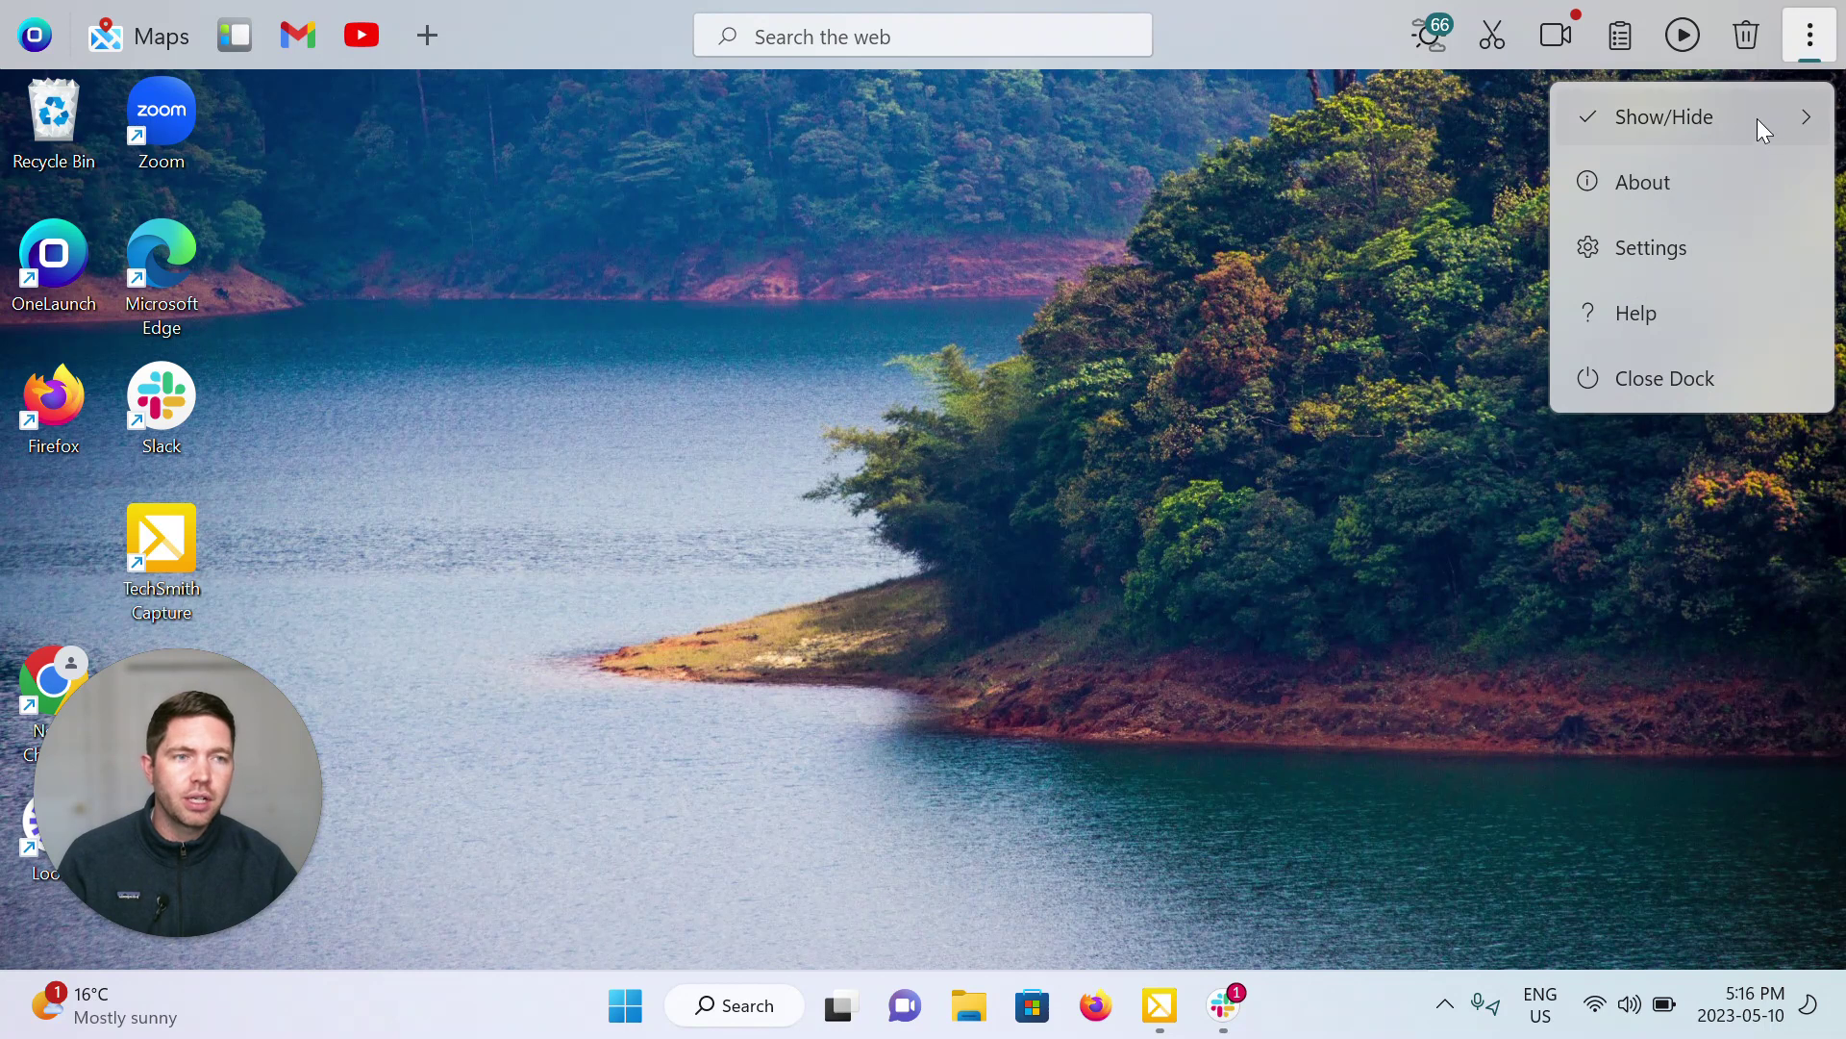
pyautogui.moveTo(1756, 118)
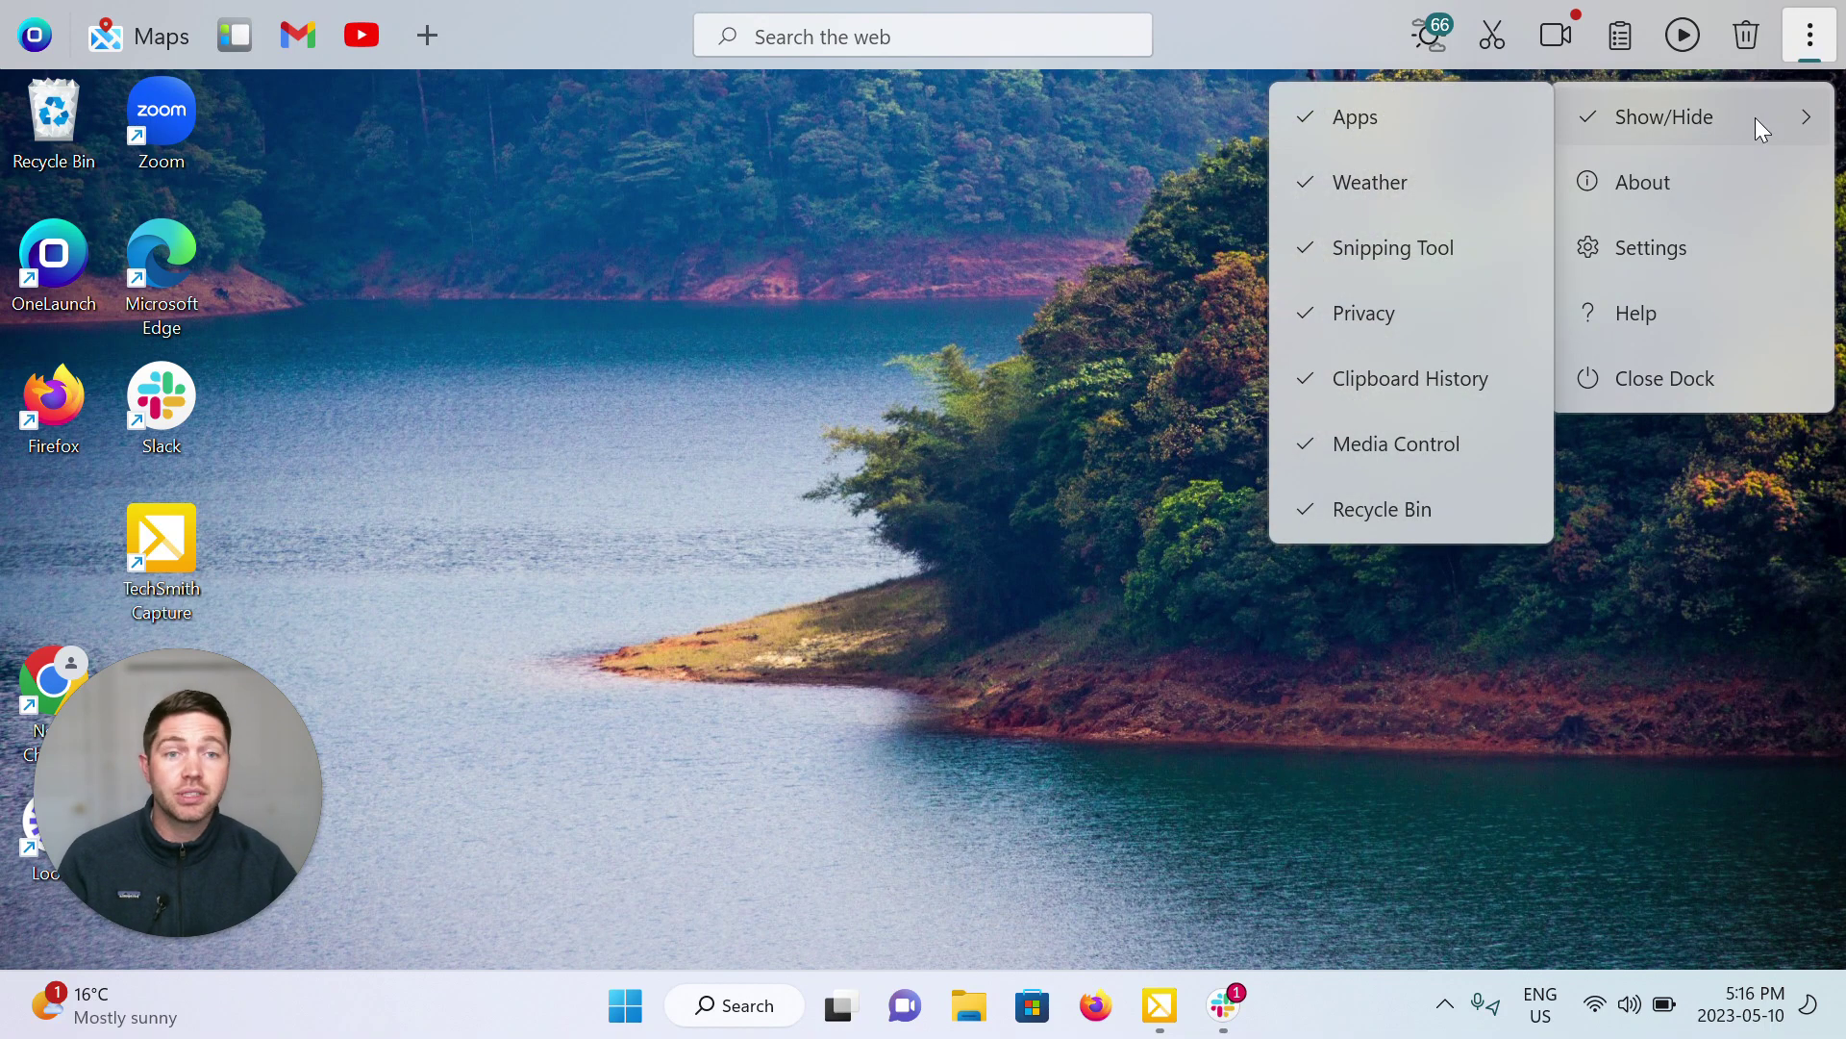
pyautogui.click(945, 233)
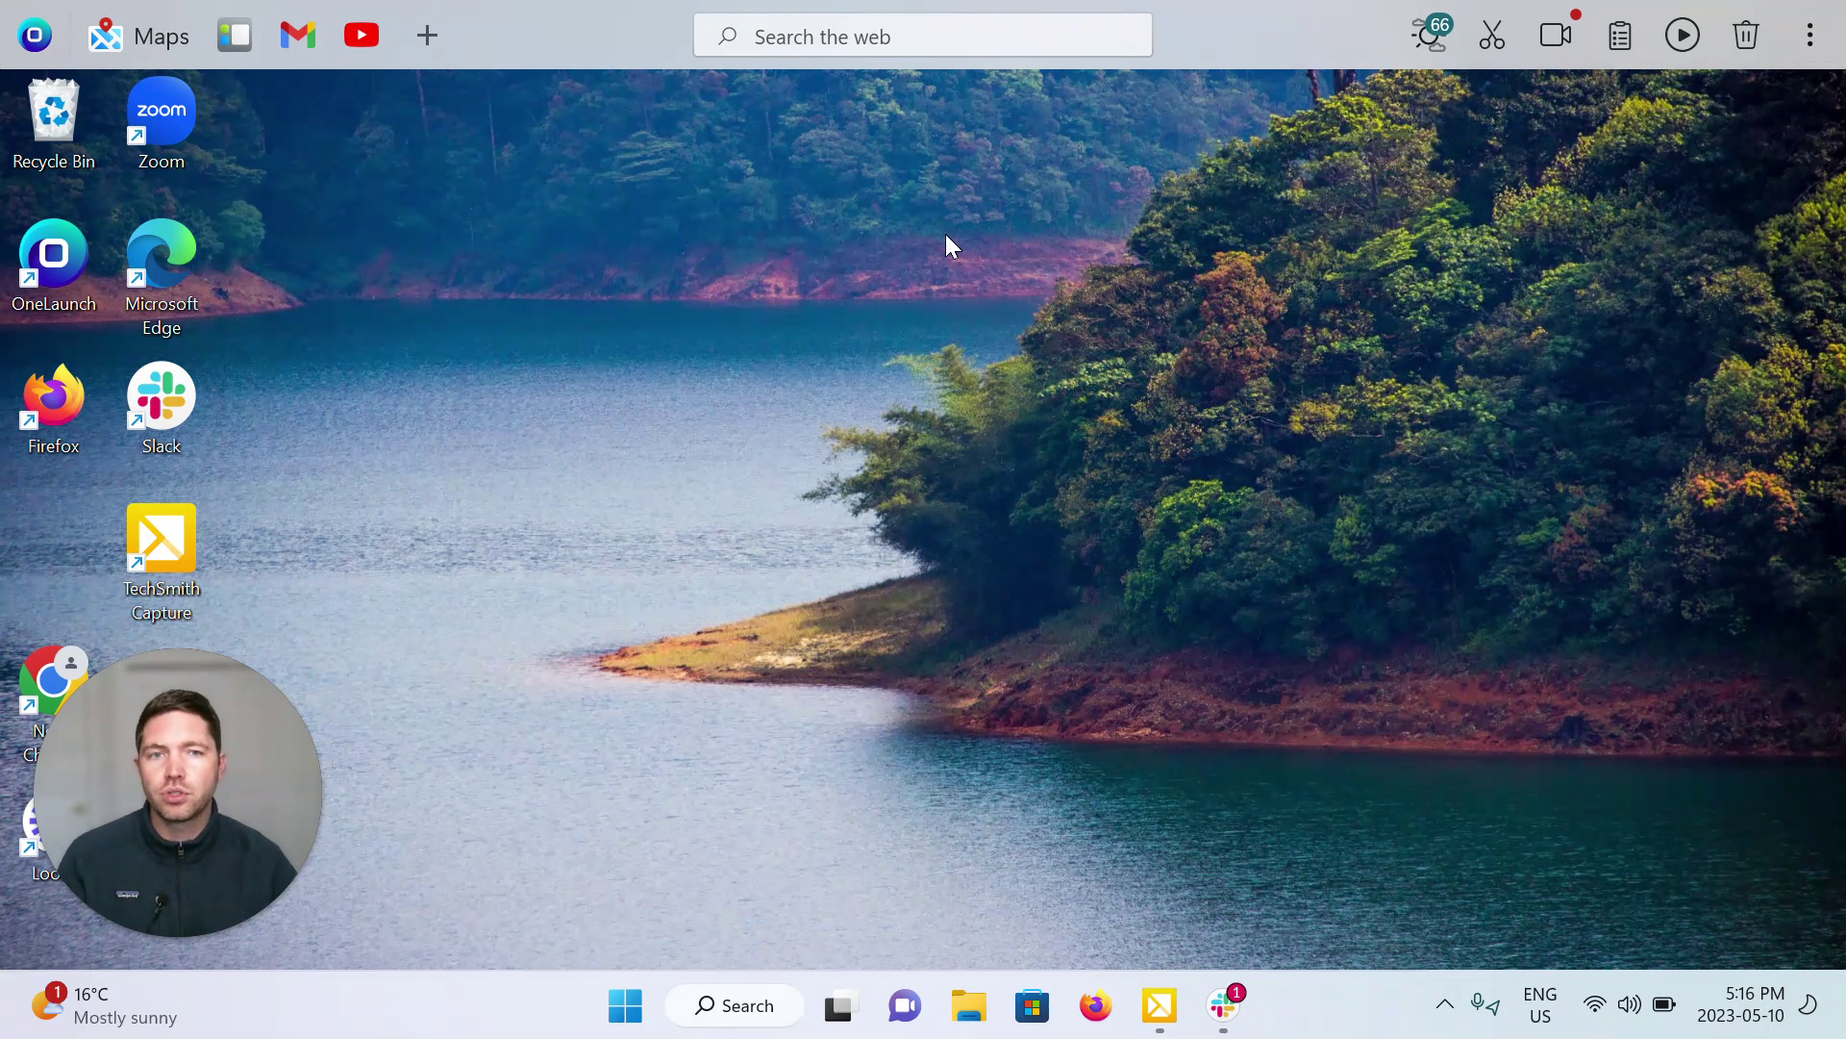